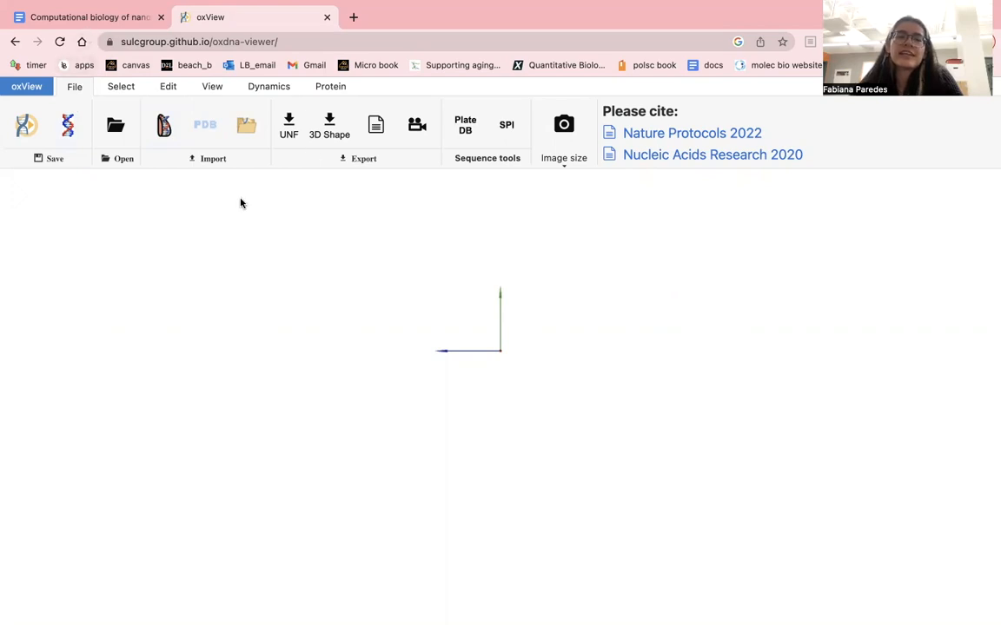
Switch to the Google Docs document and review the four 20 arm length nanostar strands, down to their colour-coded version
left_click(117, 20)
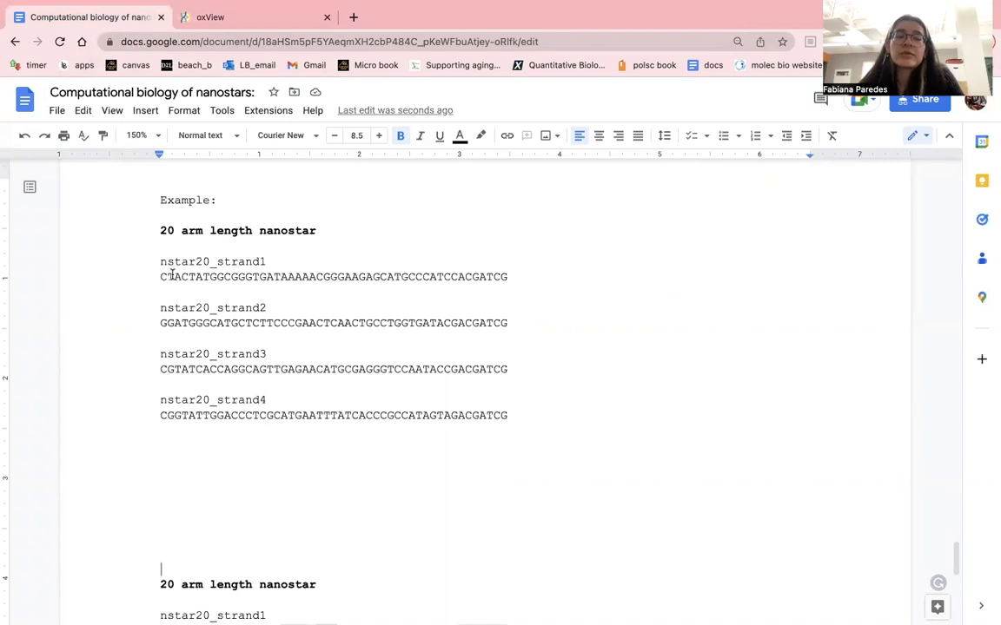
left_click_drag(155, 232, 512, 416)
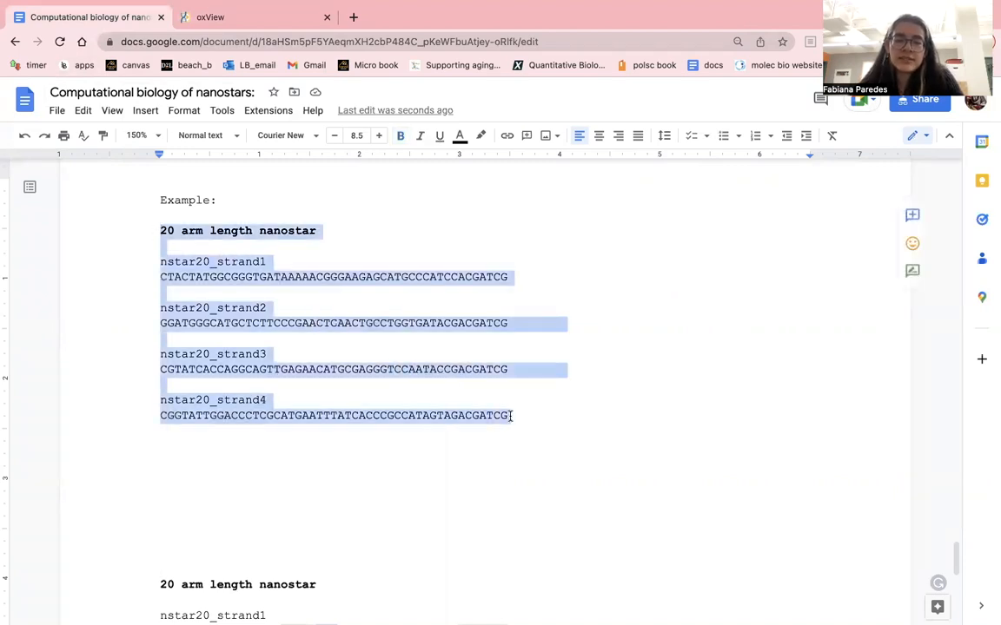
left_click(291, 352)
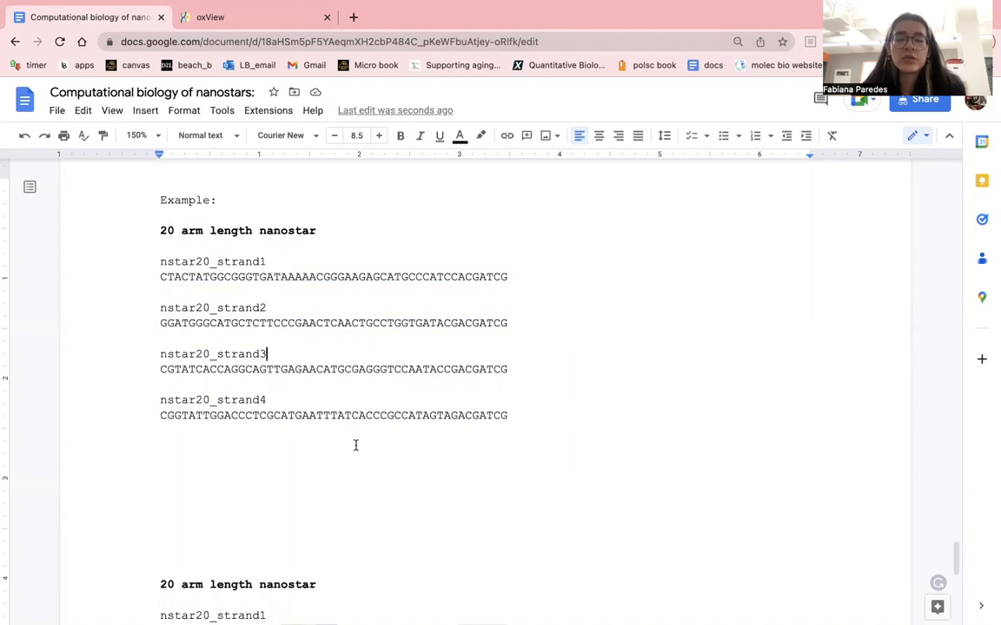
scroll(347, 456, "down", 3)
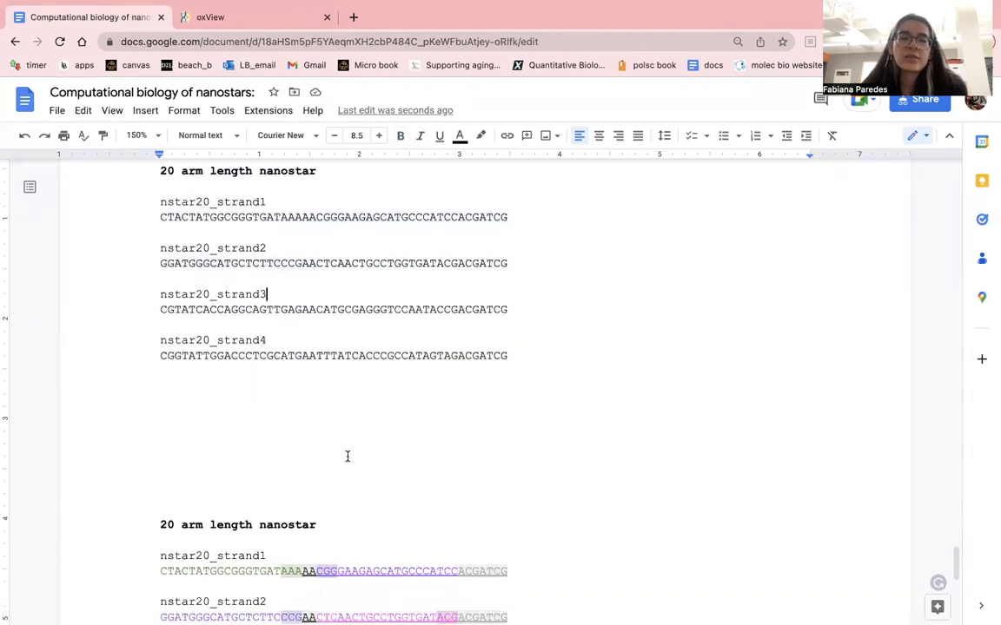
scroll(347, 456, "down", 3)
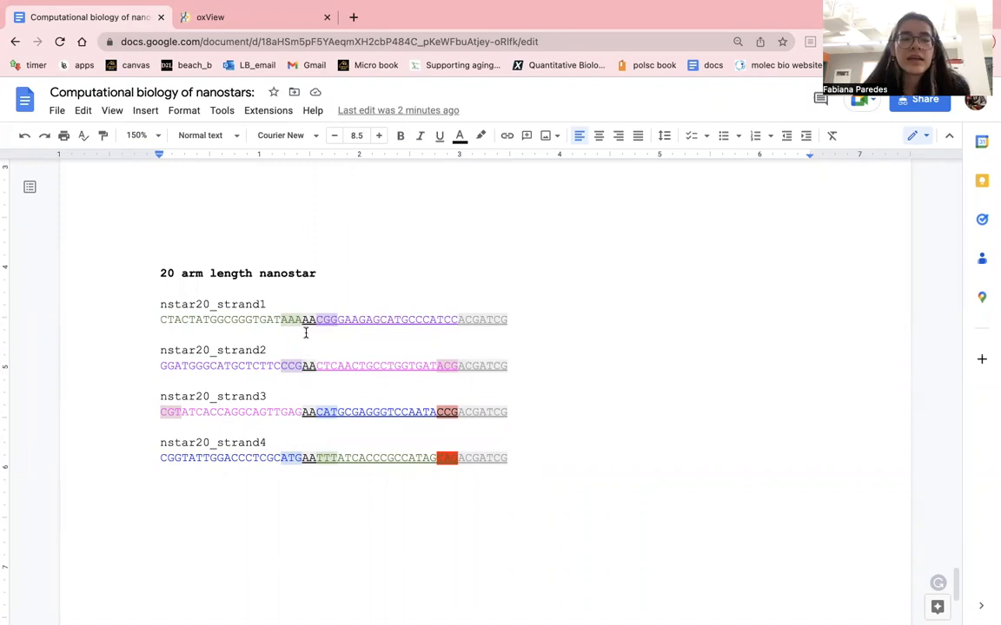
Examine the underlined AA bases in nstar20_strand1 and nstar20_strand2 and the grey ACGATCG end of nstar20_strand1
left_click_drag(302, 320, 317, 320)
left_click_drag(302, 367, 316, 367)
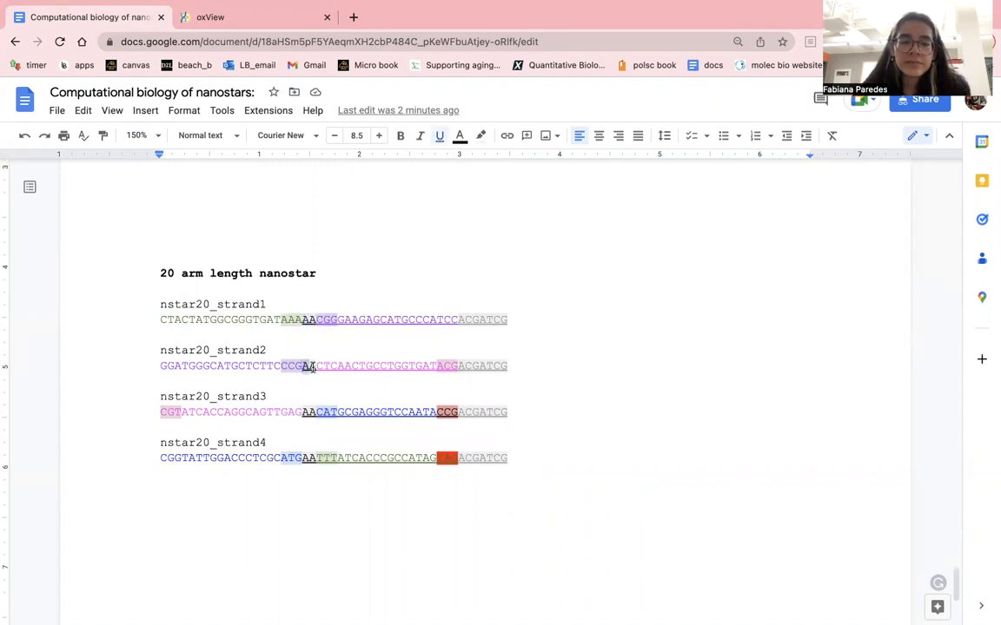
left_click(402, 393)
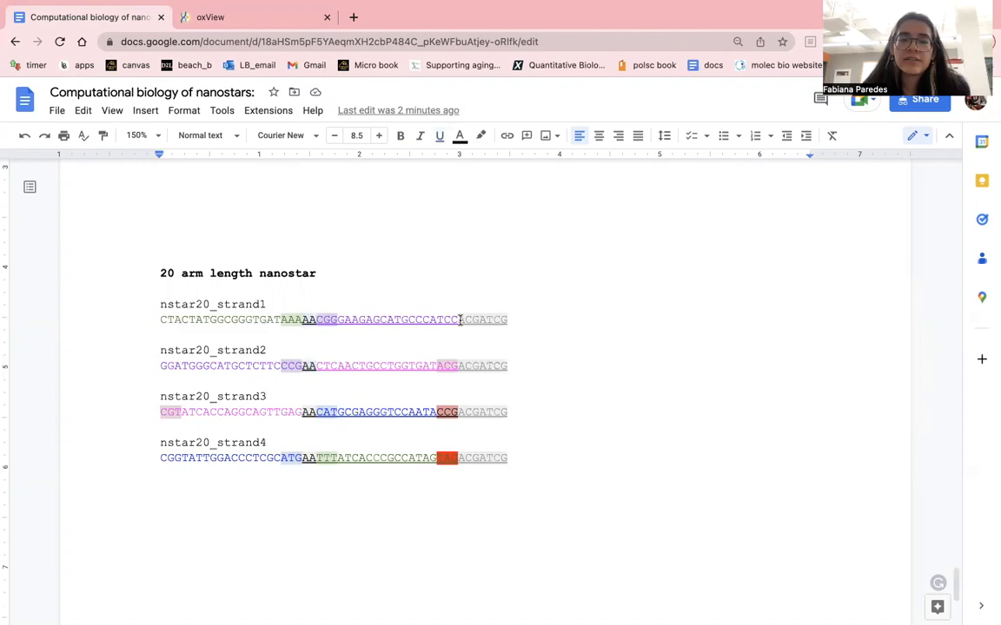
left_click_drag(459, 320, 508, 320)
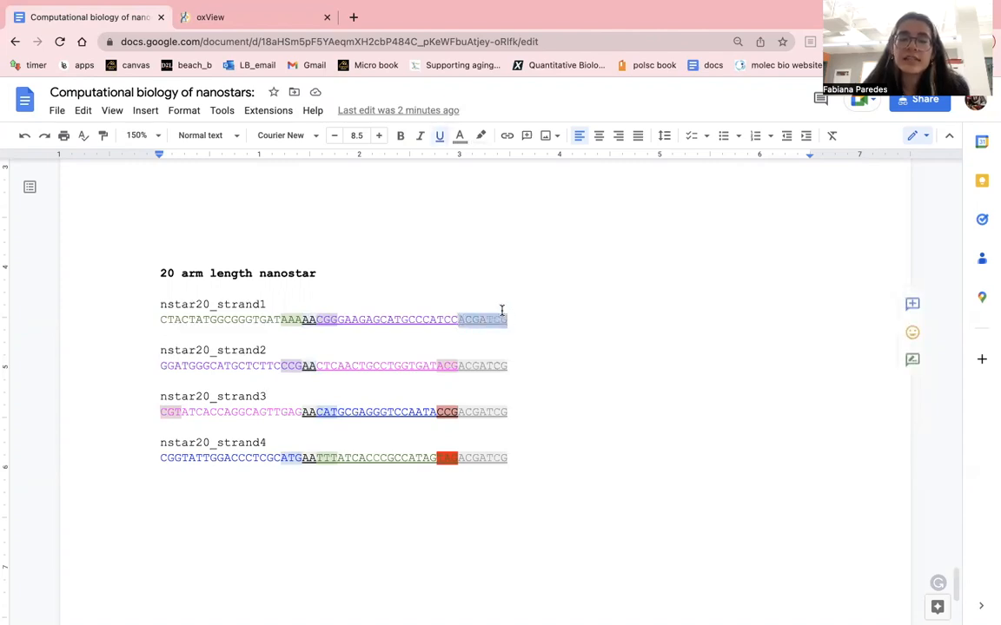
left_click(457, 420)
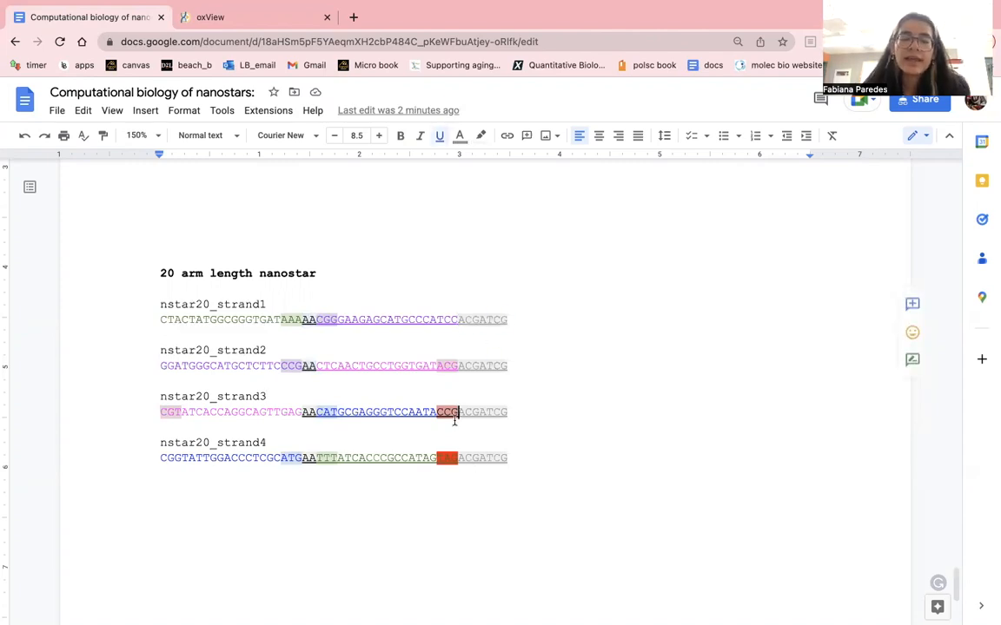
Compare the green segment at the start of nstar20_strand1 with the green segment in nstar20_strand4
scroll(311, 426, "down", 1)
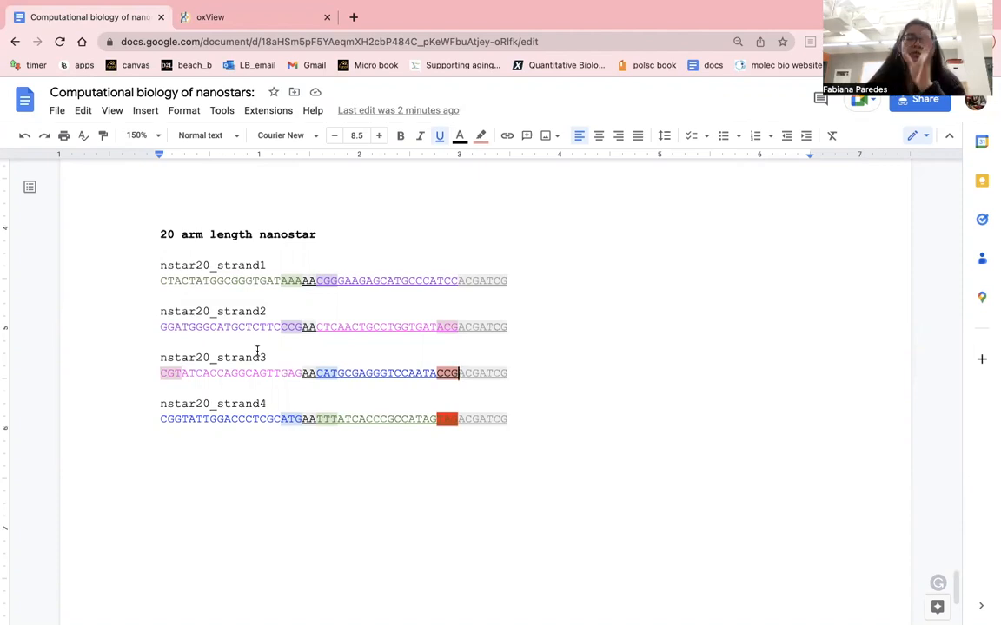
left_click_drag(157, 283, 301, 287)
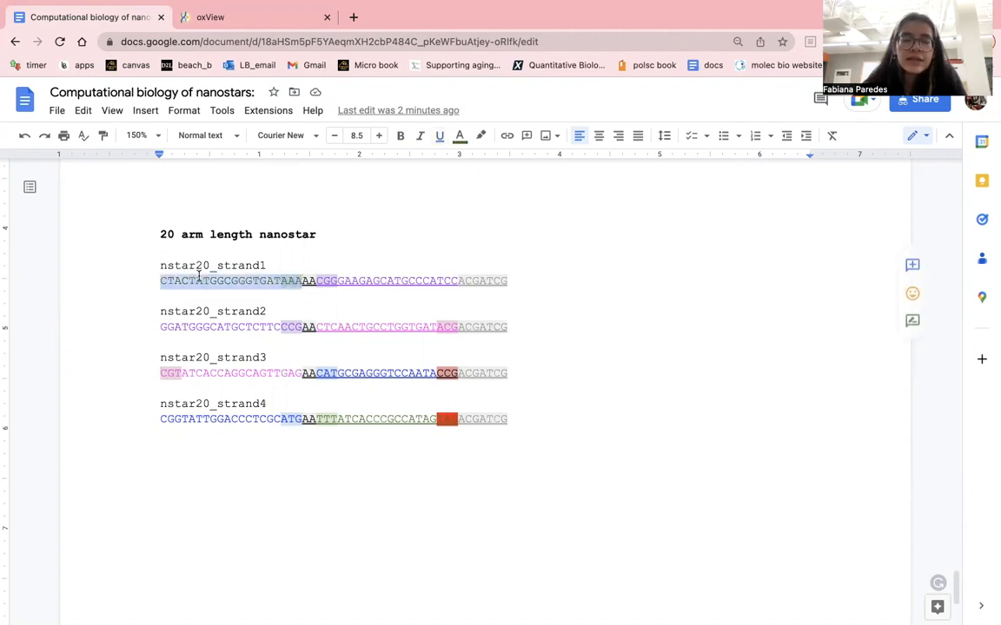
left_click(282, 297)
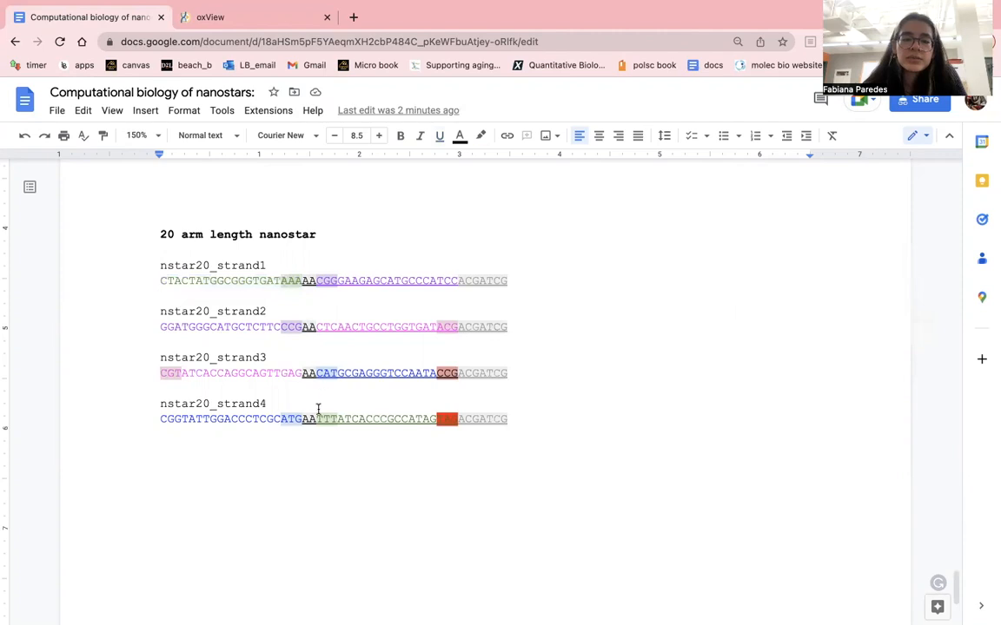
left_click_drag(317, 419, 437, 424)
left_click(382, 423)
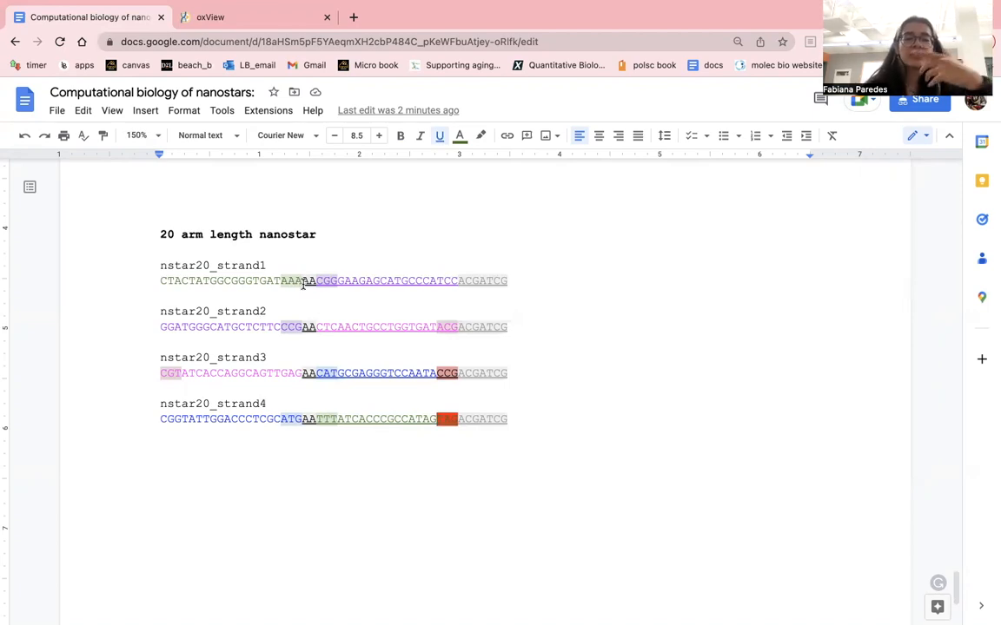
mouse_move(302, 284)
left_mouse_down()
mouse_move(161, 284)
mouse_move(302, 284)
left_mouse_up()
left_click(197, 268)
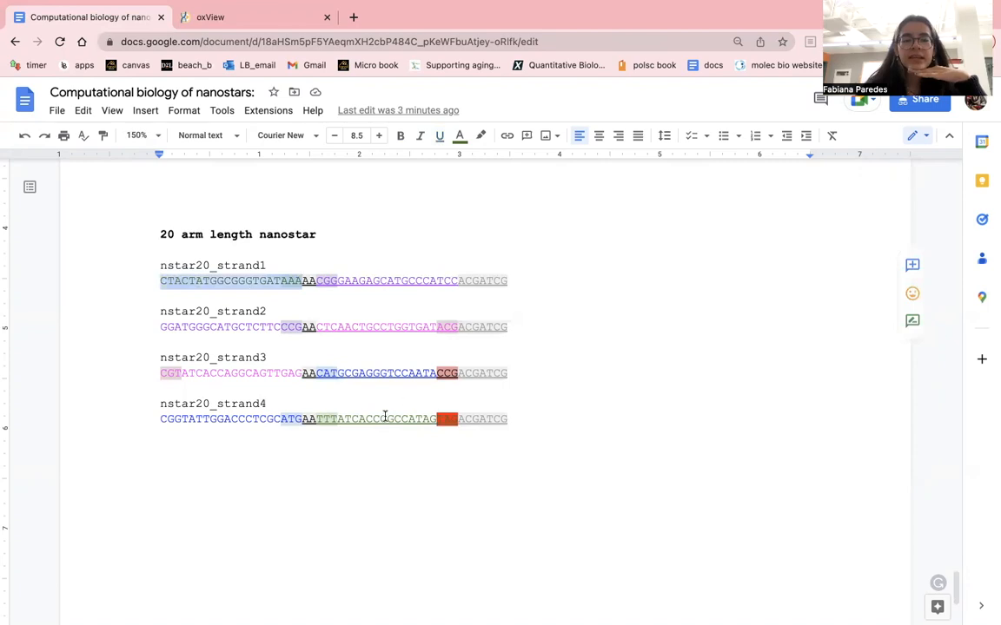
left_click(280, 422)
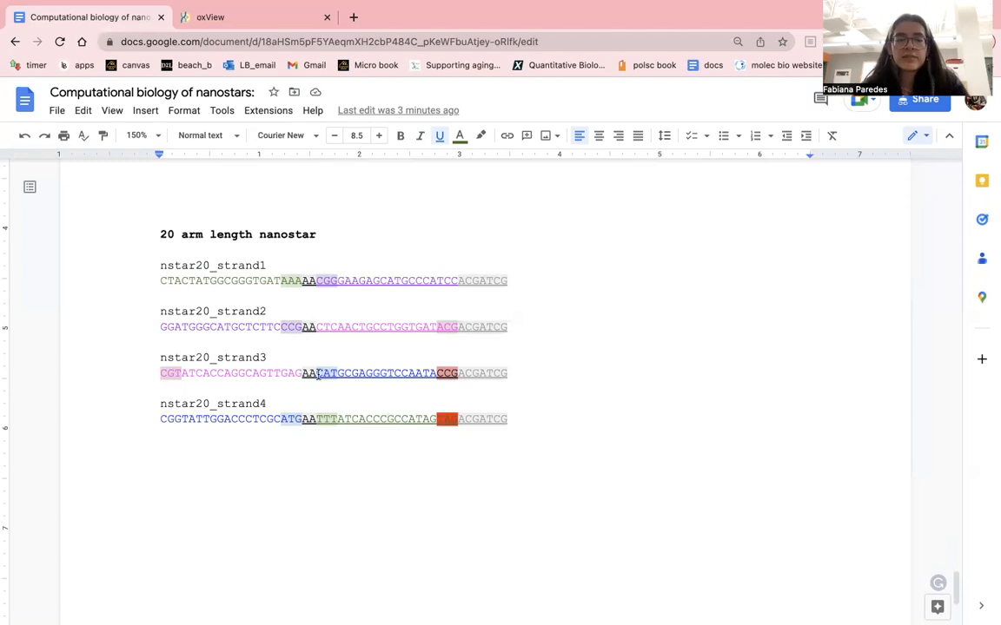
Compare the blue segment of nstar20_strand3 with the blue segment at the start of nstar20_strand4
left_click_drag(317, 374, 434, 376)
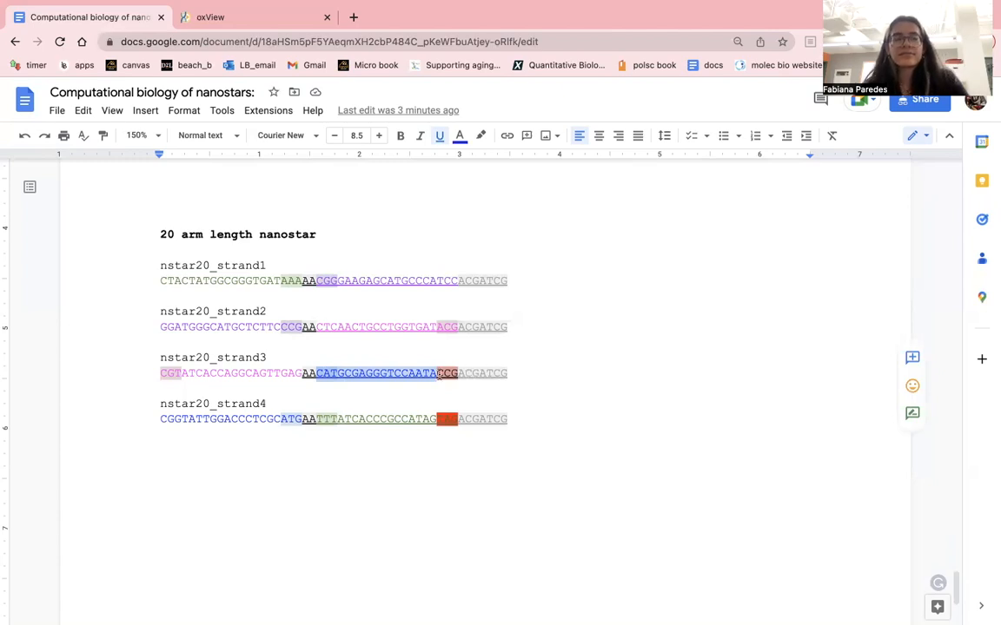
left_click_drag(436, 374, 508, 374)
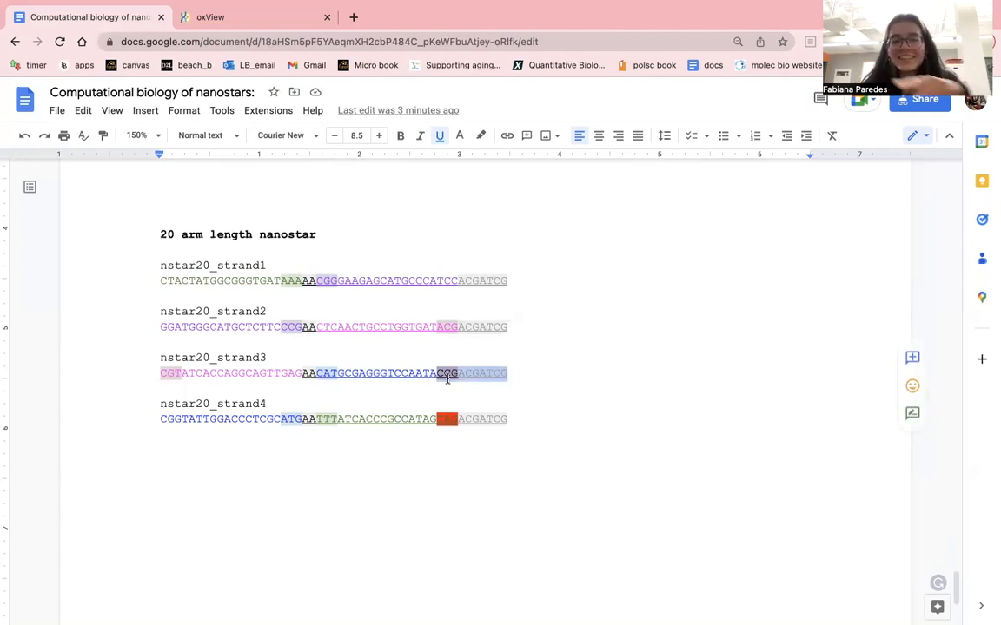
left_click(432, 375)
left_click_drag(436, 375, 316, 375)
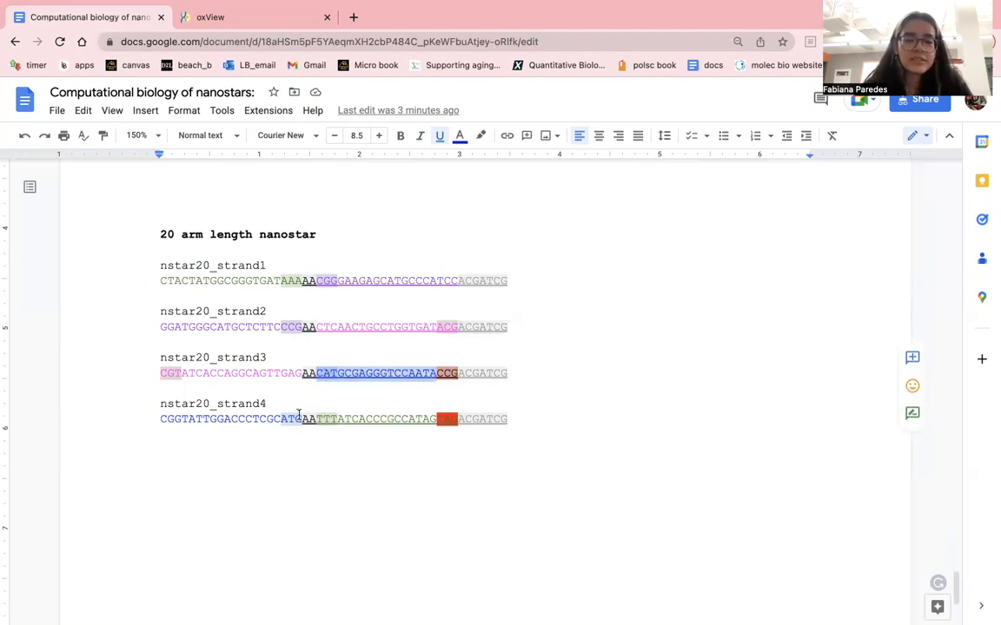
left_click_drag(299, 418, 160, 422)
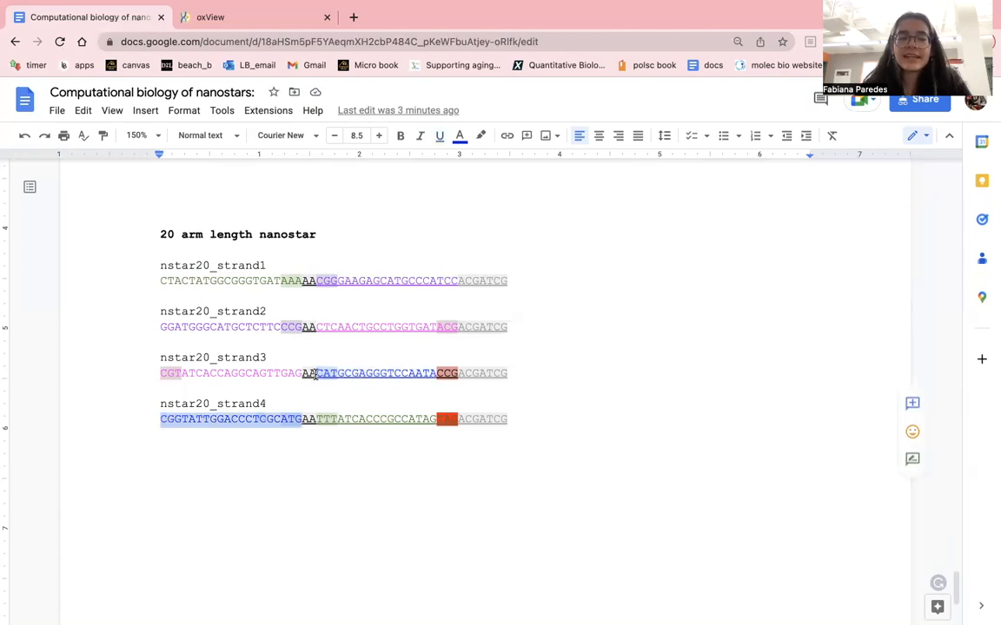
left_click_drag(315, 374, 435, 373)
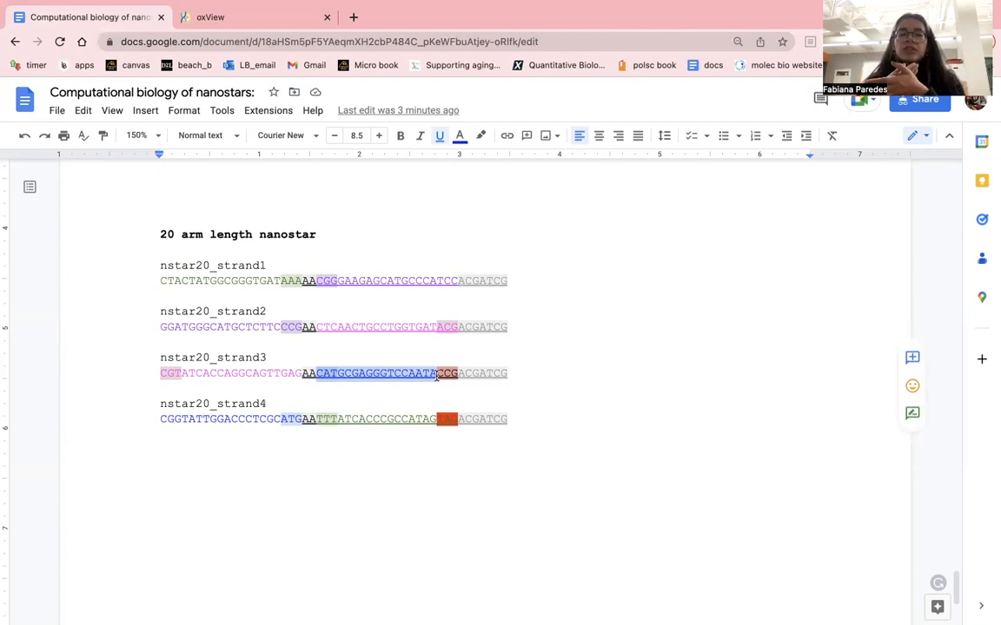
left_click(239, 419)
left_click(359, 377)
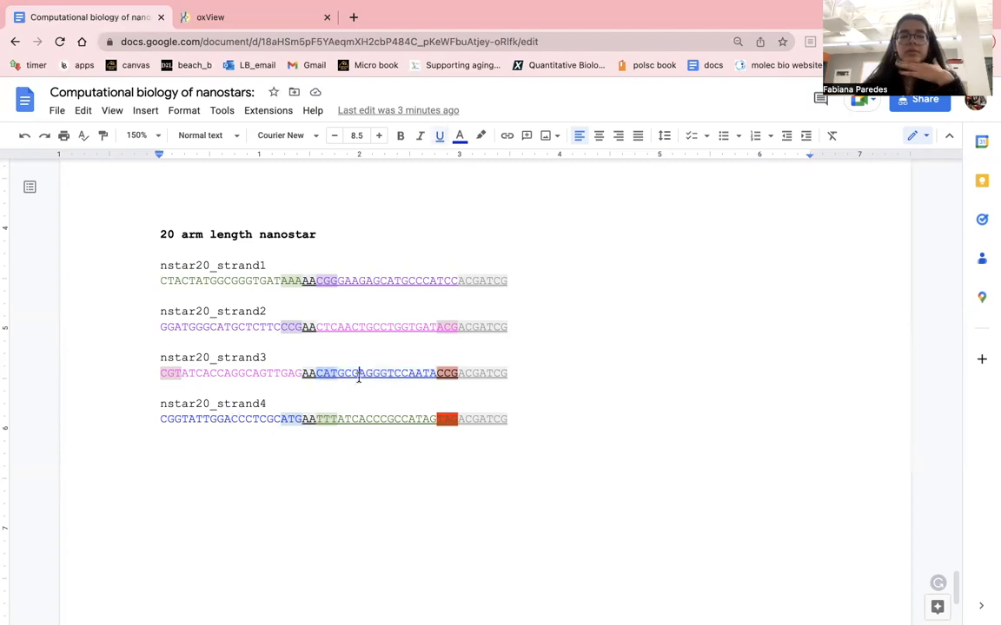
left_click(251, 330)
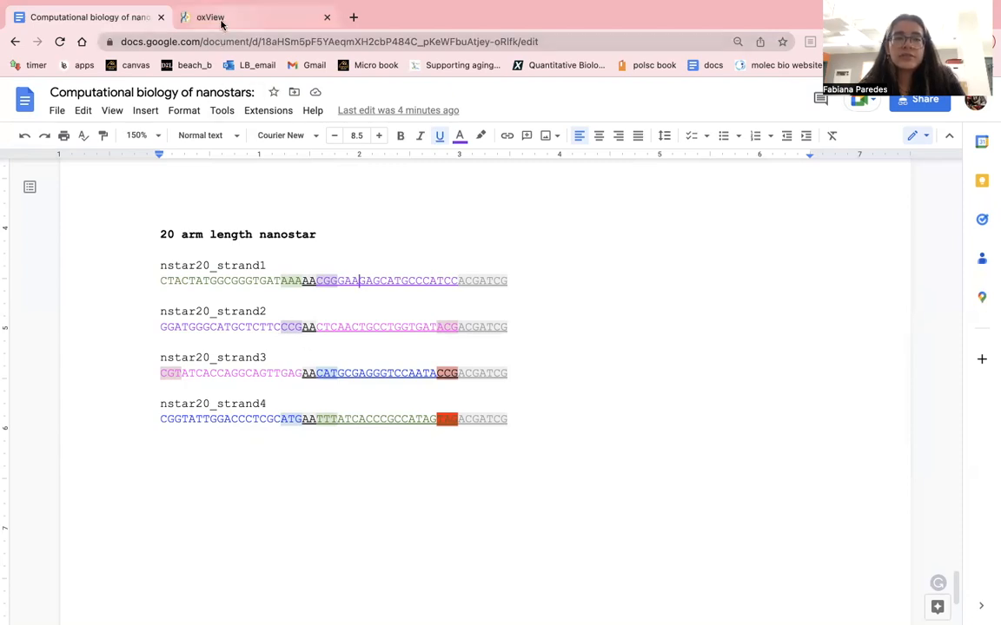
Switch to oxView and open its editing tools with the sequence entry field
left_click(228, 17)
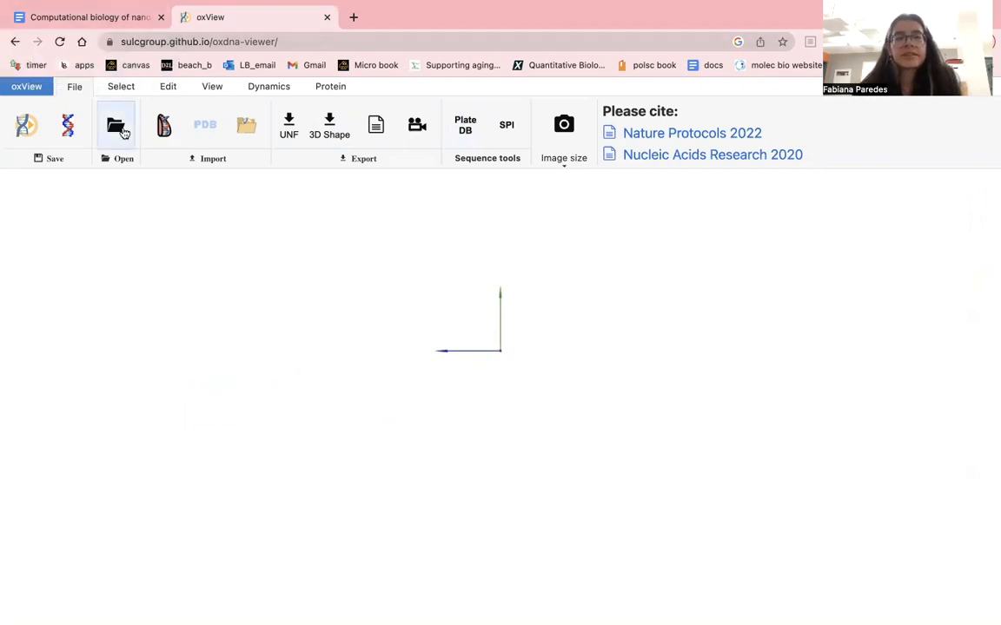
left_click(170, 87)
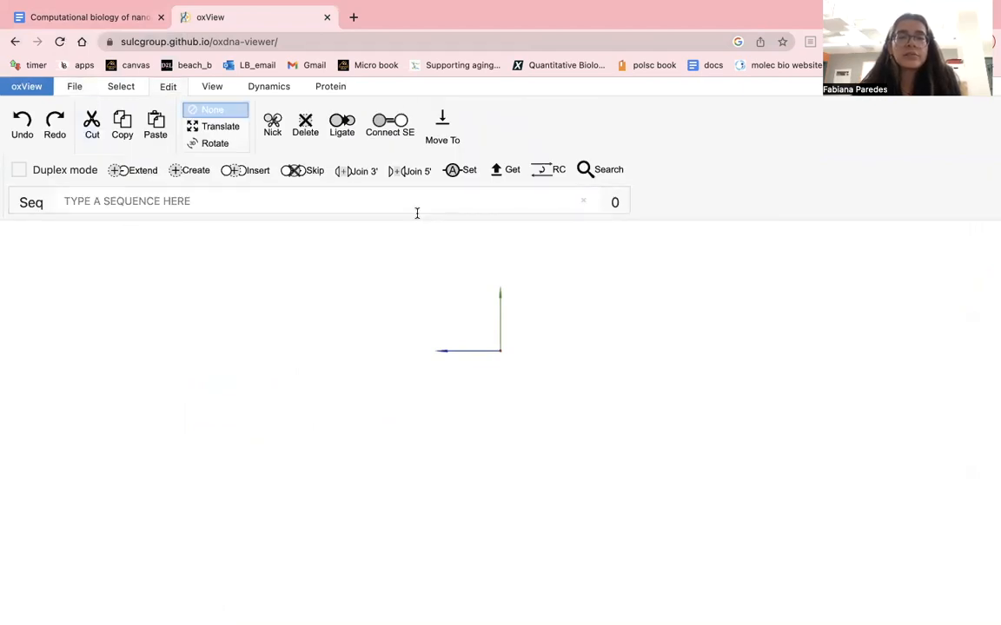
left_click(143, 199)
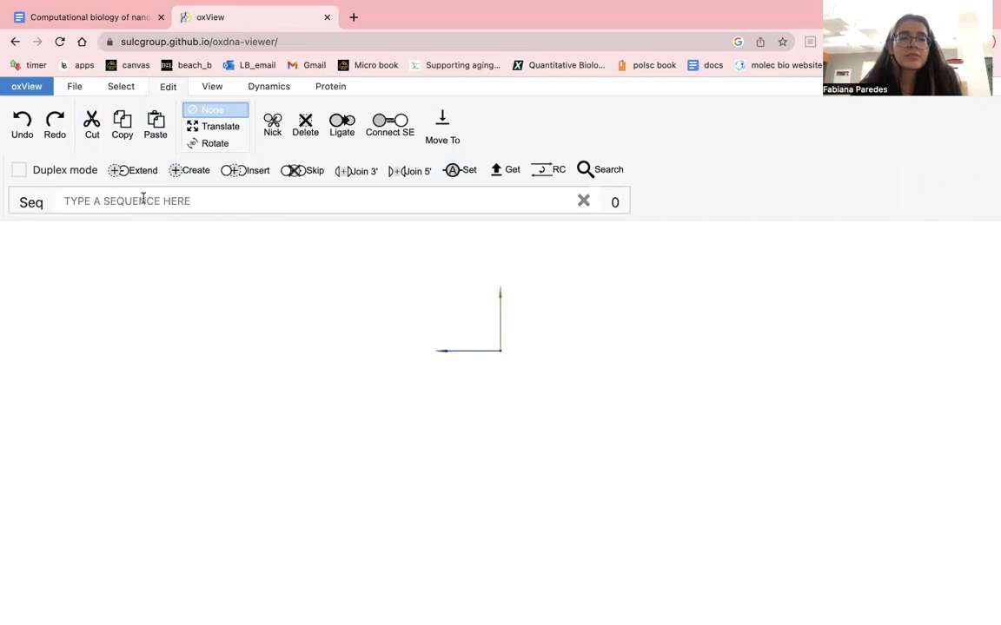
Copy the purple segment CGGGAAGAGCATGCCCATCC of nstar20_strand1 from the Google Docs document into oxView's sequence field
left_click(124, 20)
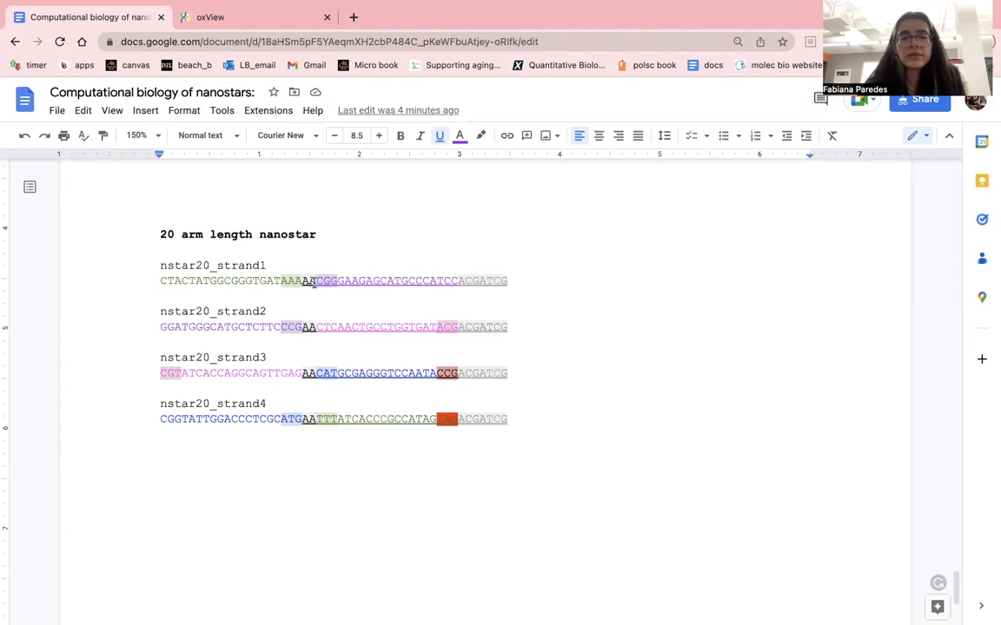
left_click_drag(416, 284, 454, 289, "shift")
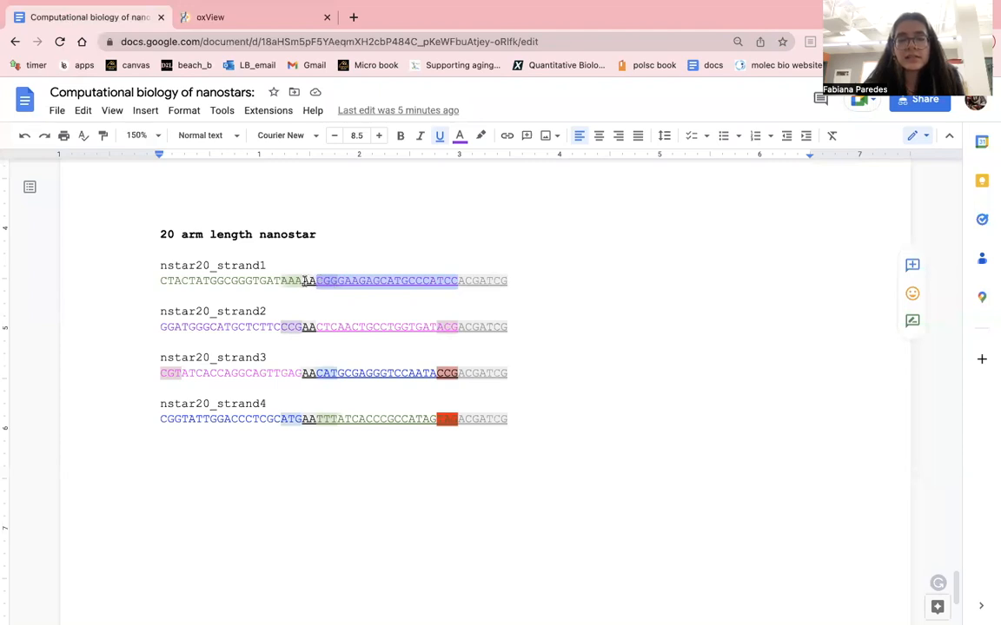
left_click(325, 280)
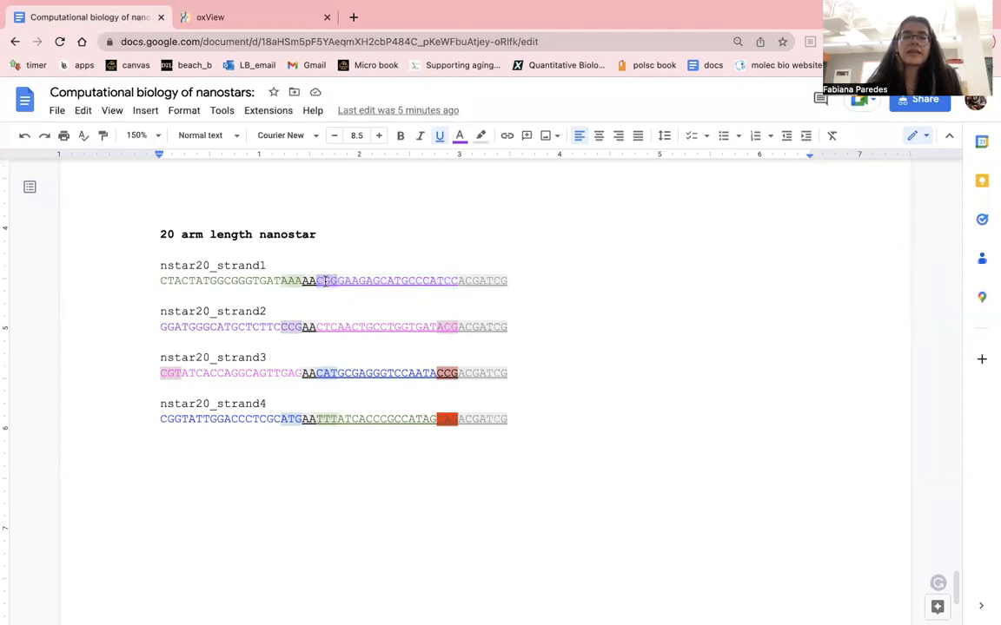
left_click_drag(317, 281, 457, 278)
key("super+c")
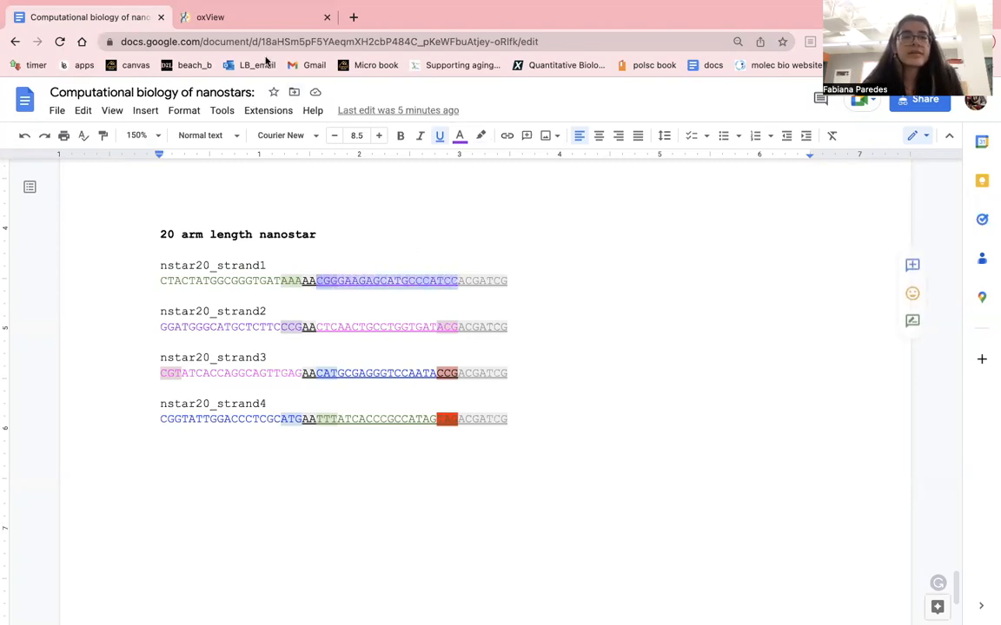
left_click(242, 18)
left_click(192, 199)
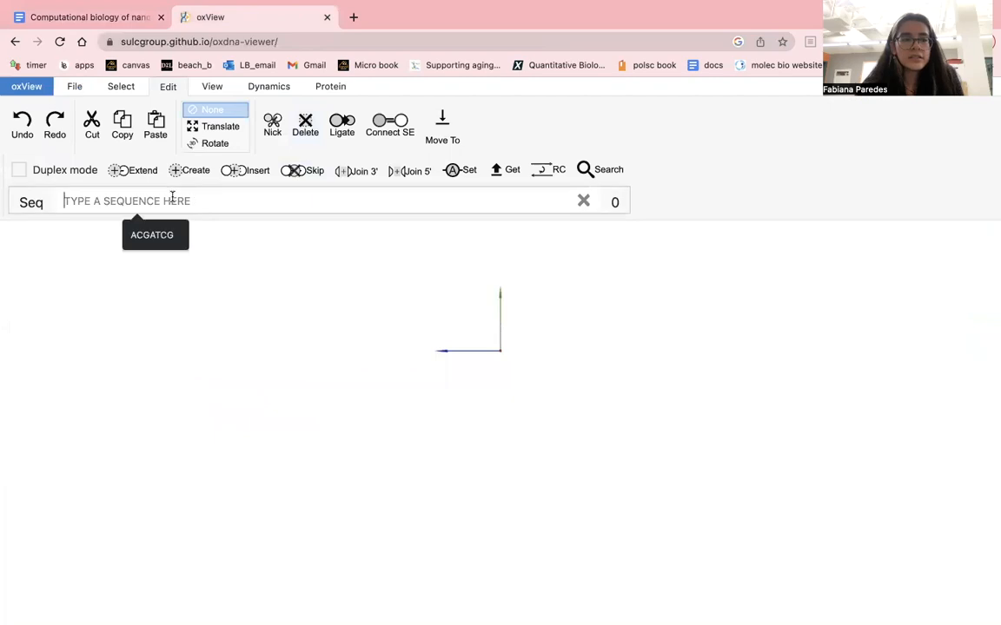
key("super+v")
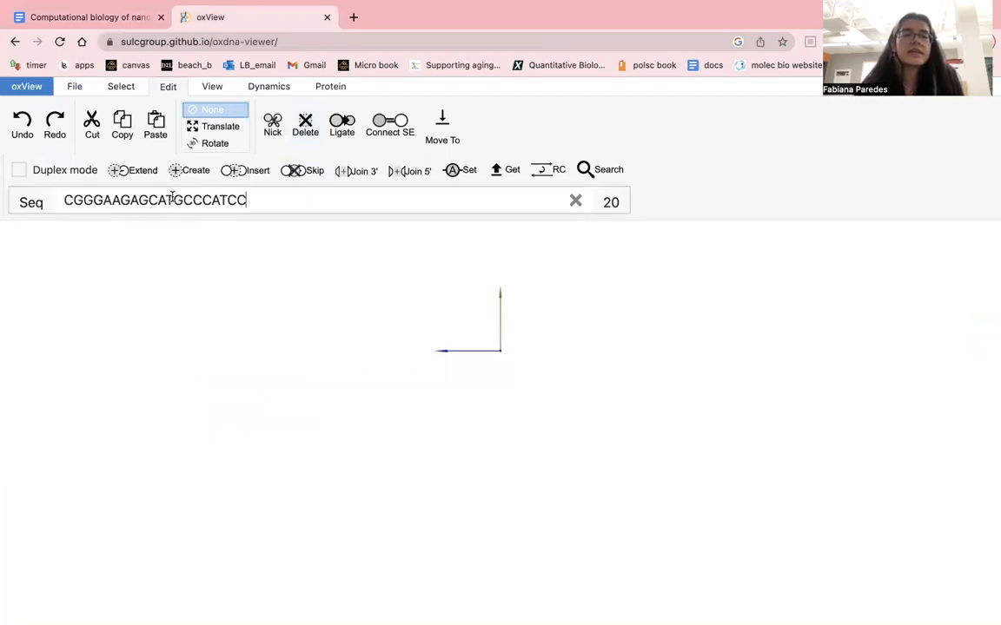
Enable duplex mode and create a double-stranded helix from the sequence CGGGAAGAGCATGCCCATCC
left_click(32, 172)
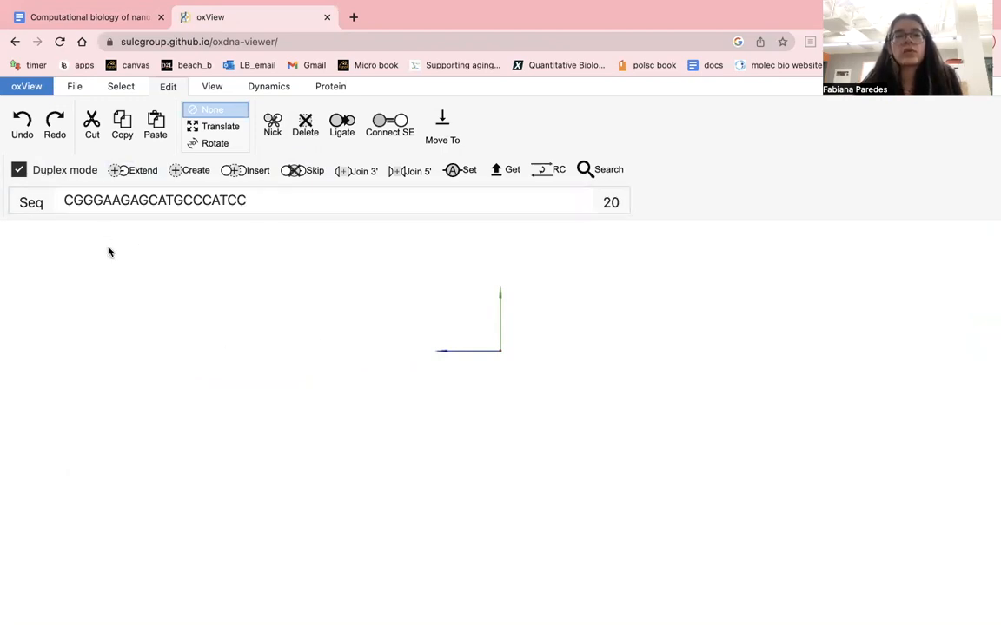
left_click(67, 198)
left_click_drag(67, 198, 254, 202)
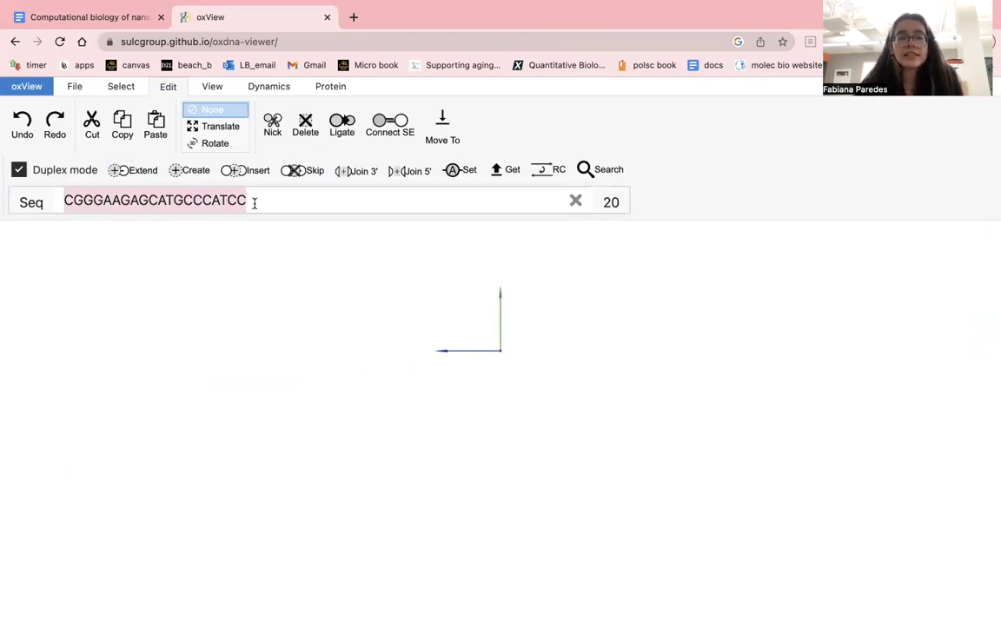
left_click(258, 205)
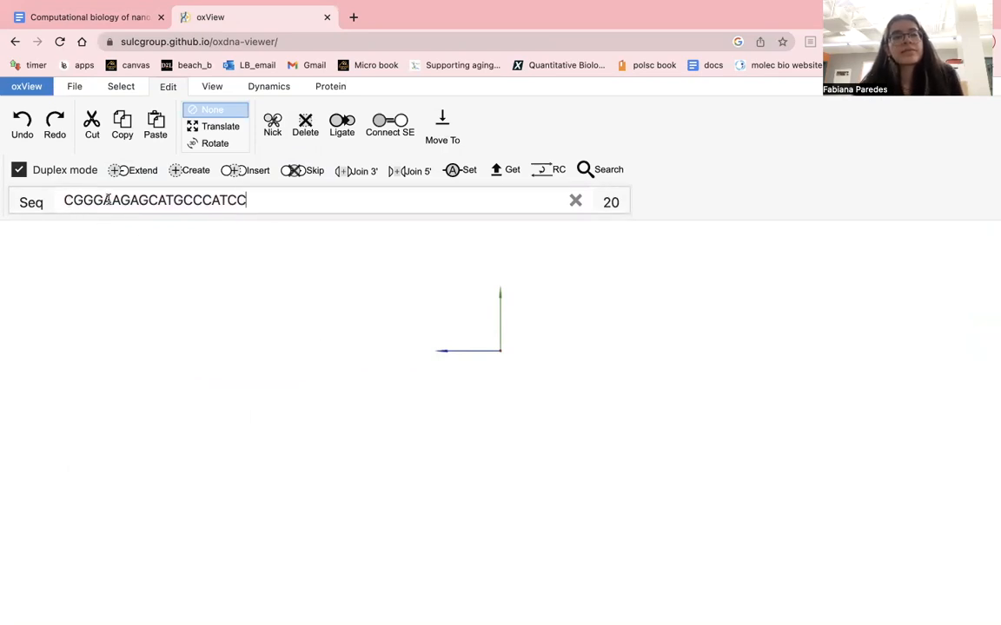
left_click(184, 177)
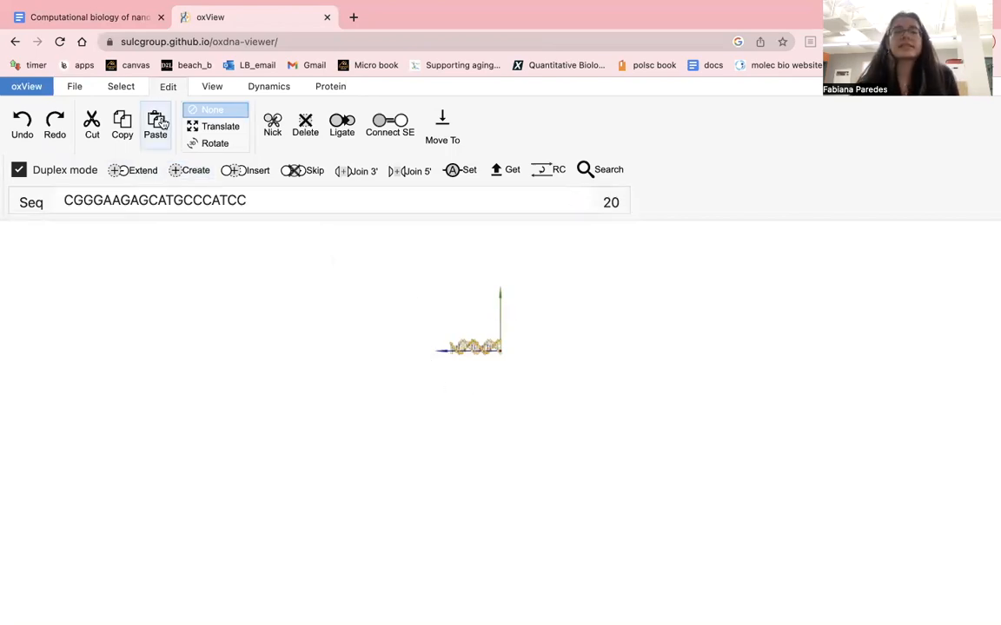
Examine the new double helix up close and from several angles
scroll(385, 334, "up", 5)
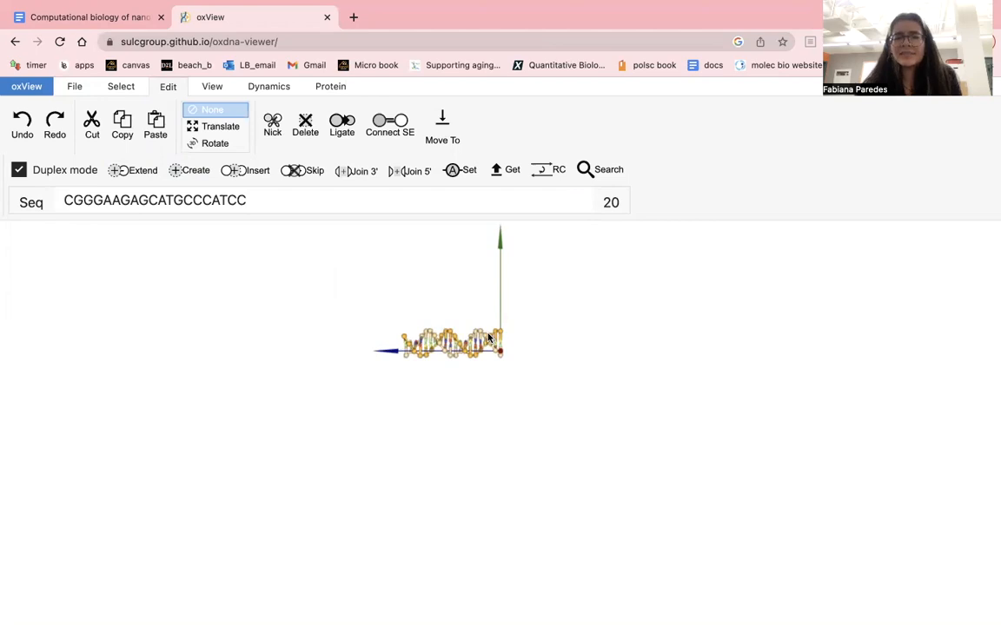
scroll(511, 353, "up", 5)
scroll(511, 353, "down", 1)
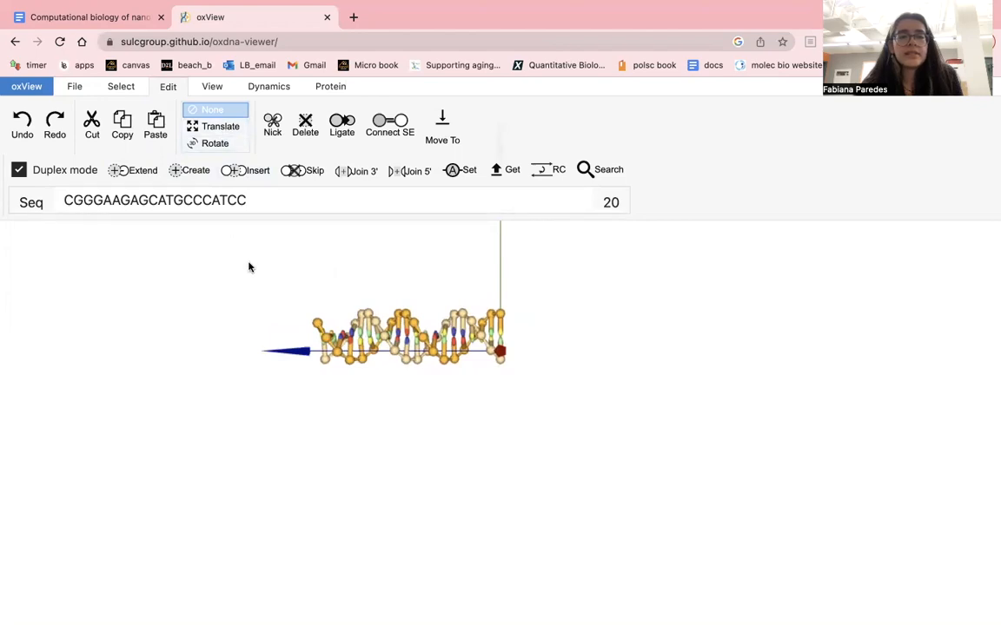
left_click_drag(248, 267, 395, 268)
left_click_drag(282, 324, 556, 348)
left_click_drag(346, 411, 664, 339)
left_click_drag(672, 283, 442, 284)
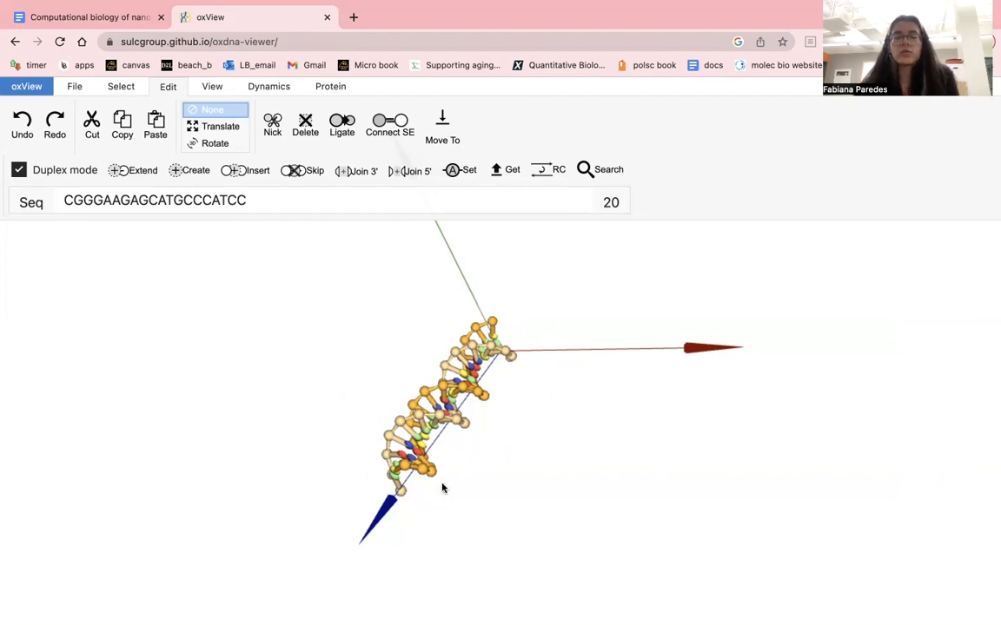
Box-select the whole helix, translate it away from the axis origin along the red axis, and clear the selection
left_click(125, 90)
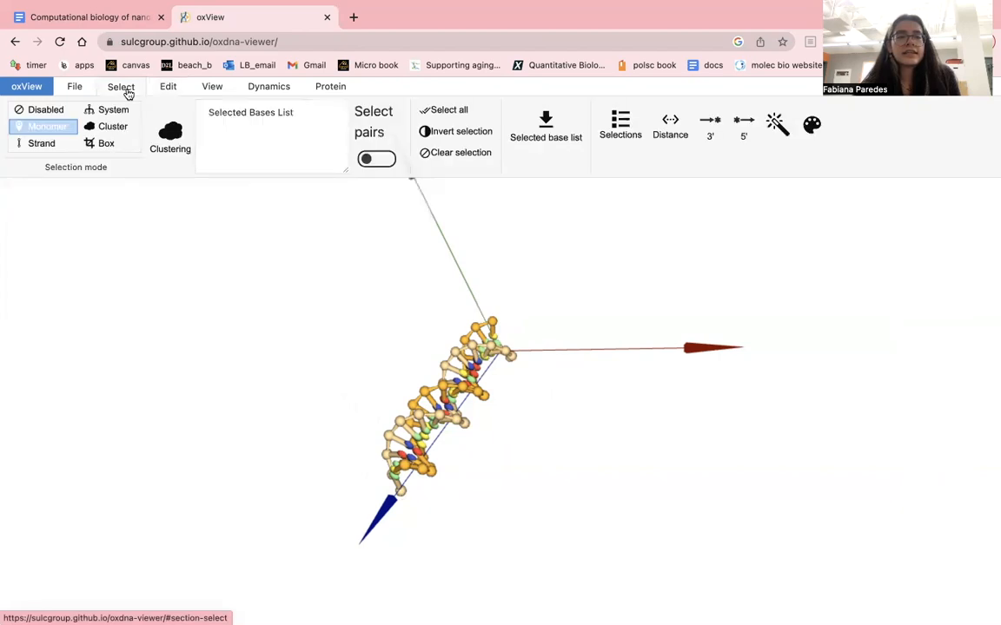
left_click(105, 144)
left_click(168, 90)
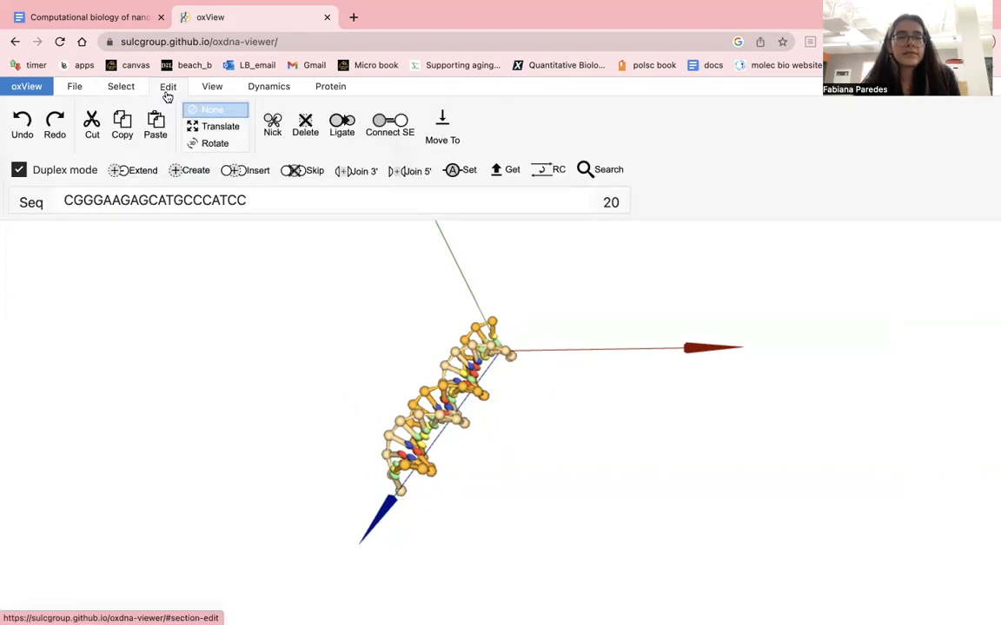
left_click_drag(222, 288, 726, 513)
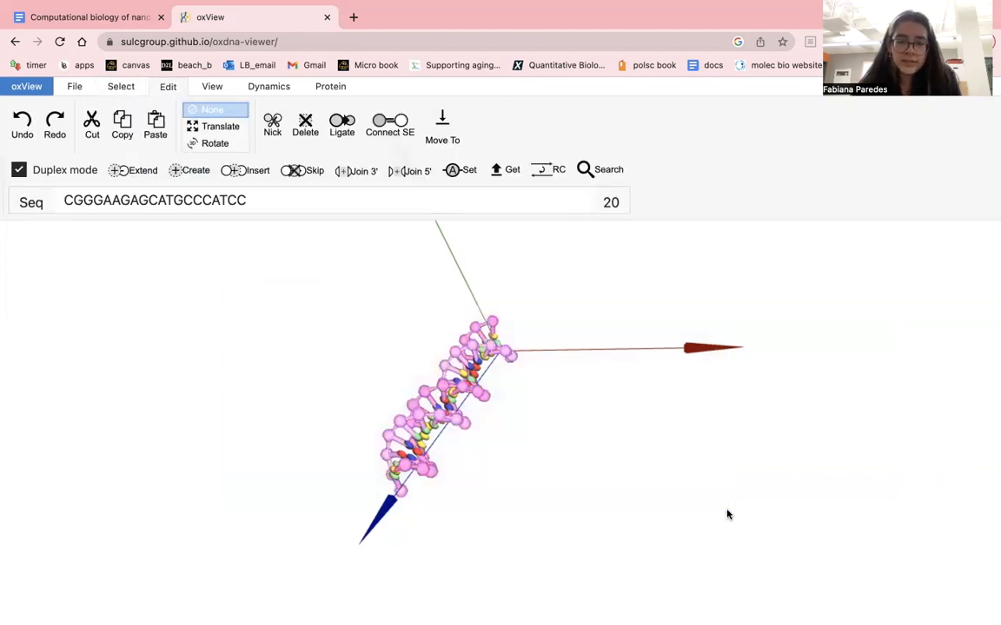
left_click(221, 128)
left_click_drag(453, 388, 281, 384)
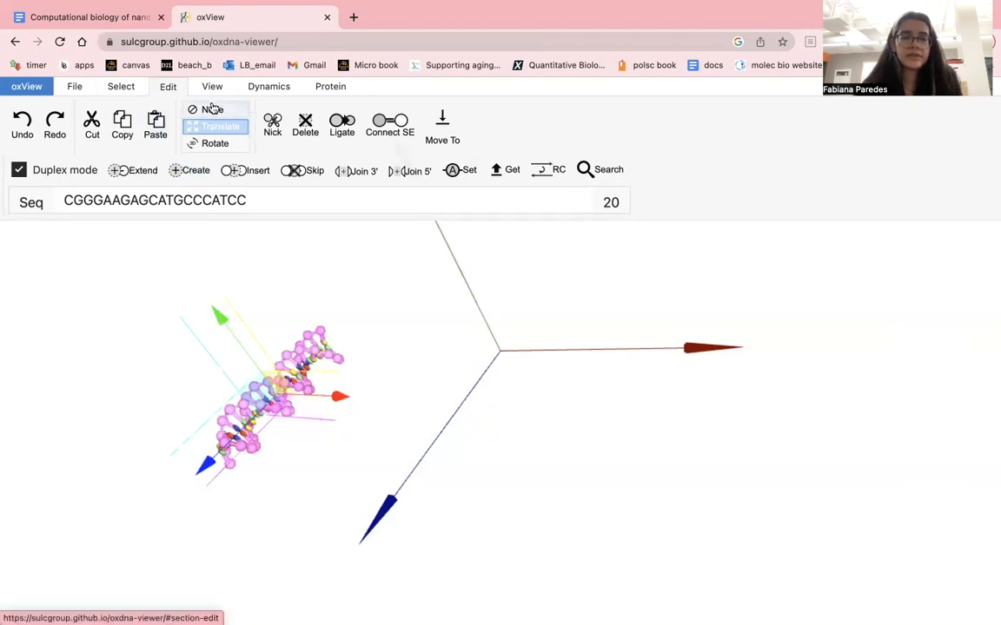
left_click(213, 108)
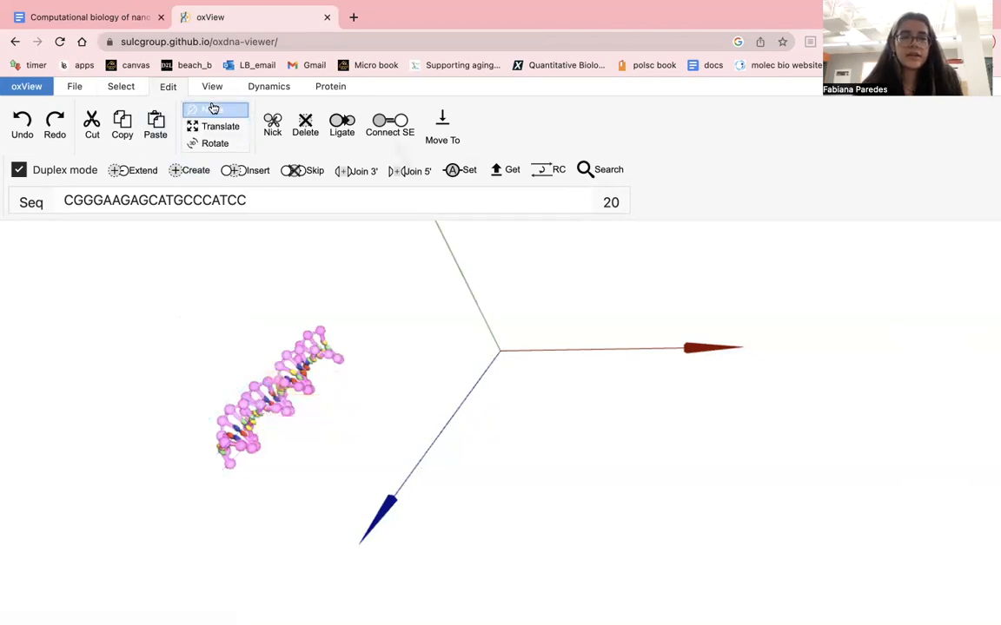
left_click(243, 313)
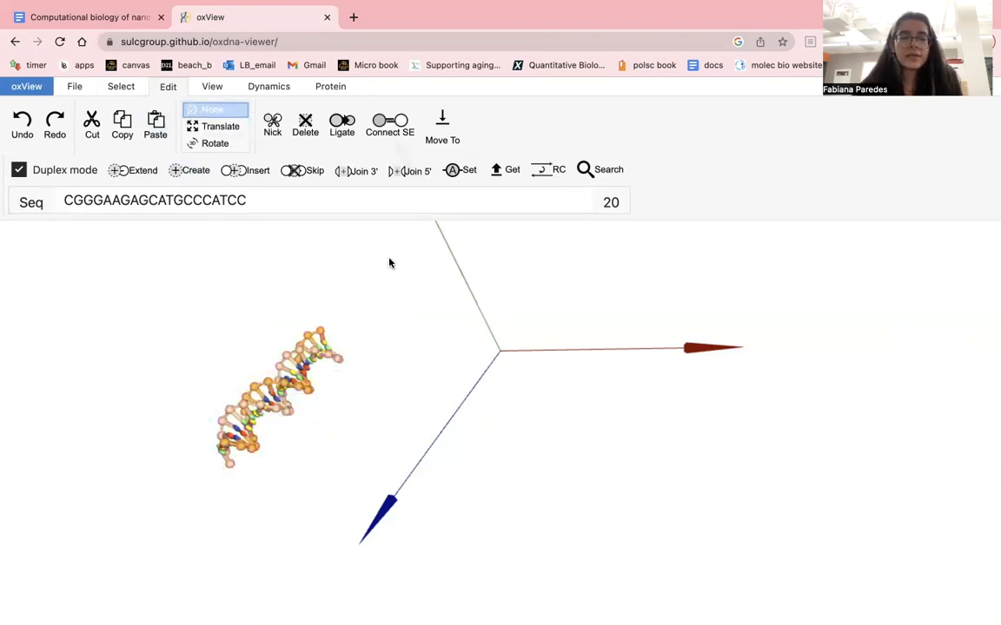
Disable the selection mode for the helix
left_click(111, 88)
left_click(51, 109)
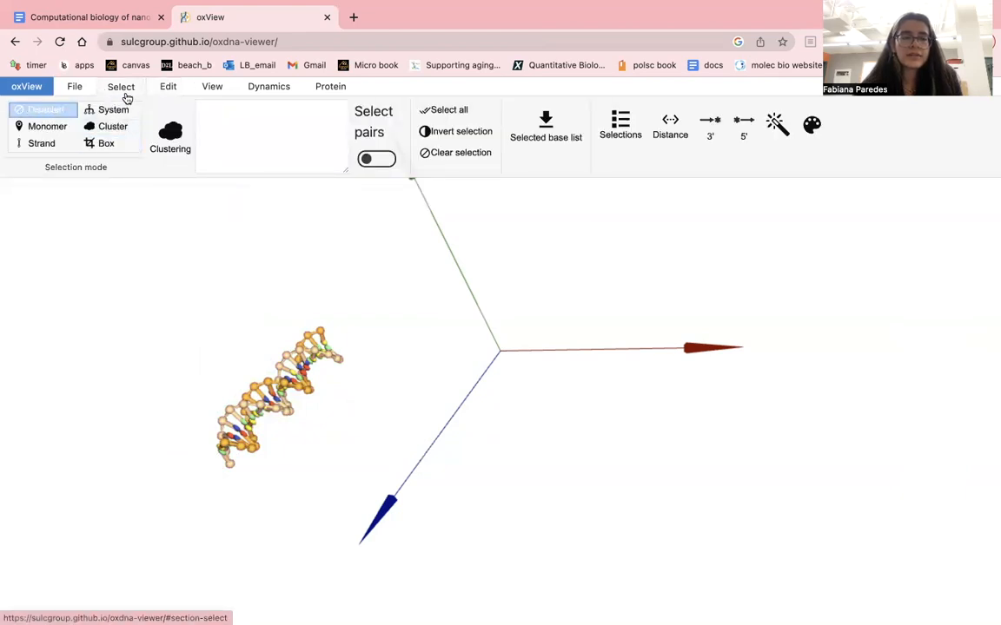
left_click_drag(200, 297, 442, 259)
left_click_drag(342, 469, 594, 415)
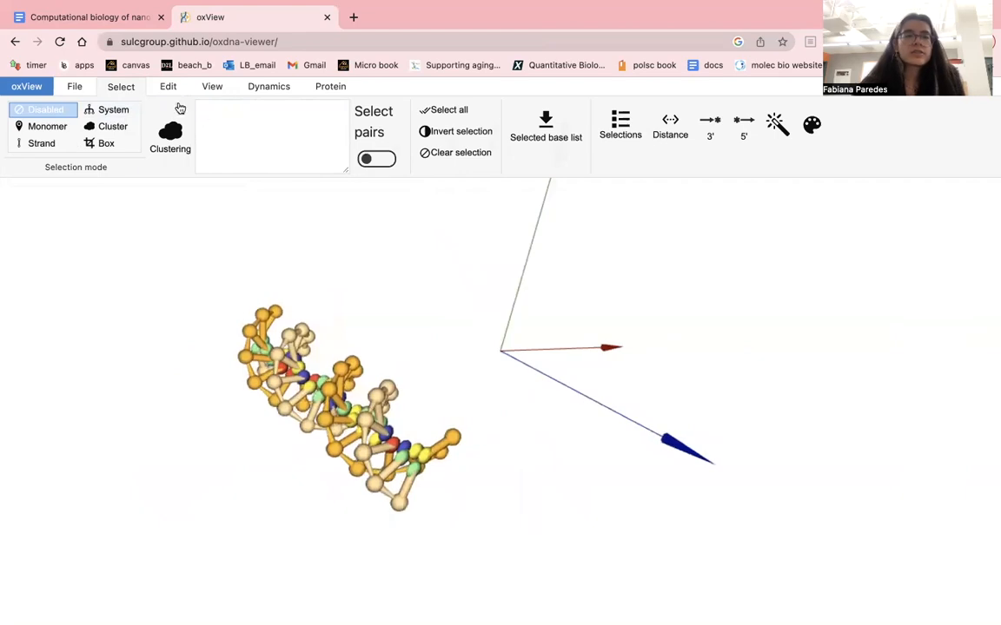
Switch to the Google Docs document and examine the ACGATCG end and the AA before the purple segment of nstar20_strand1
left_click(133, 22)
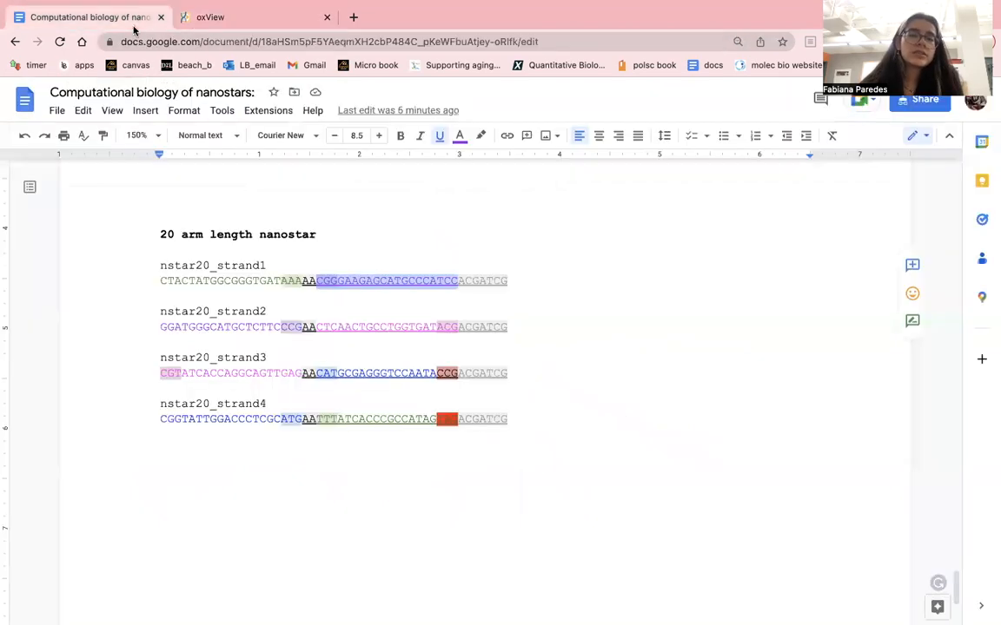
left_click(341, 300)
left_click(318, 281)
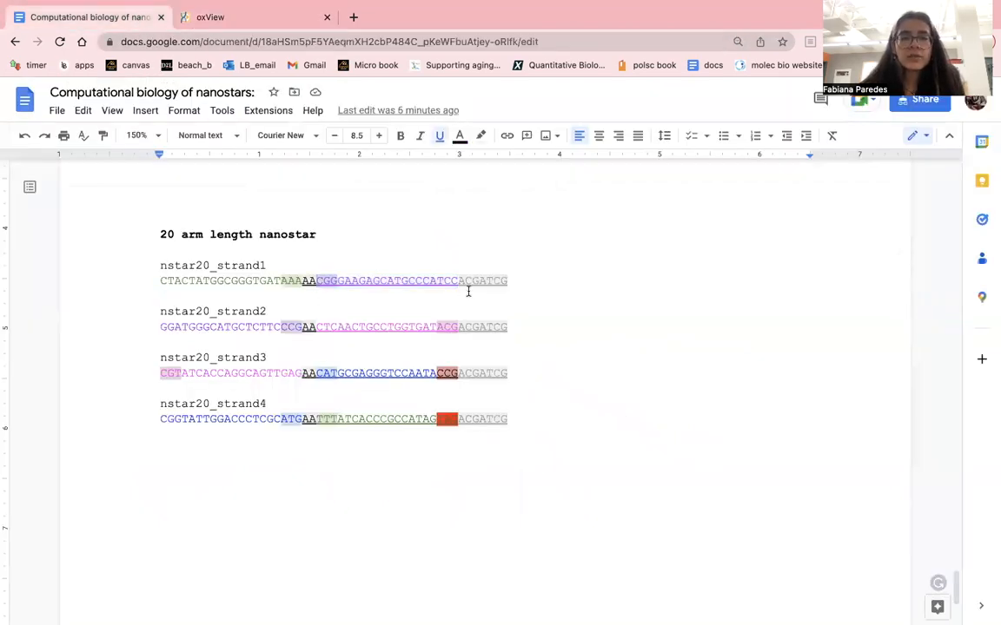
left_click_drag(458, 280, 529, 279)
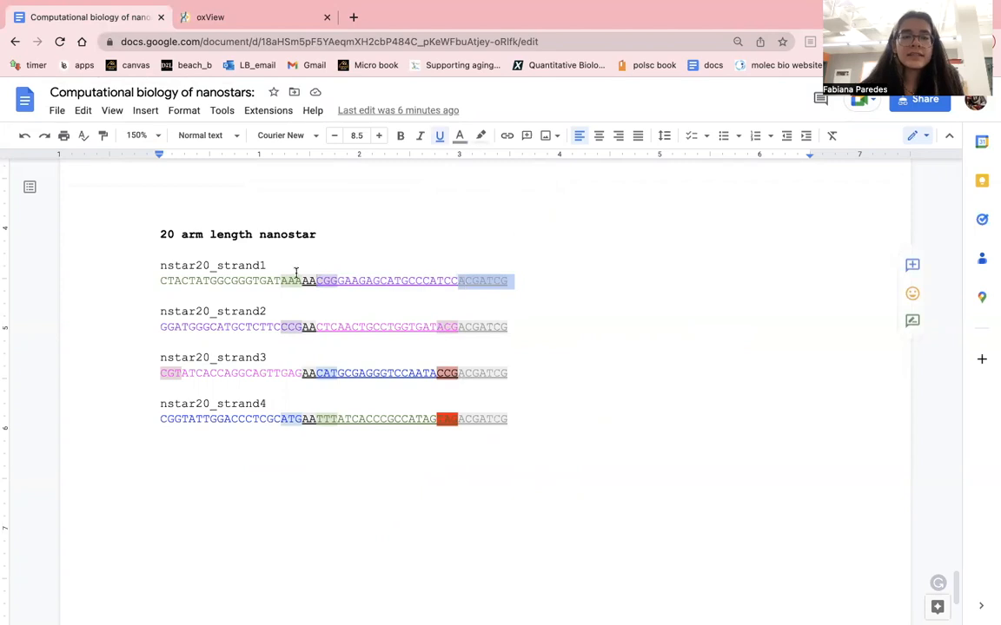
left_click_drag(303, 283, 319, 284)
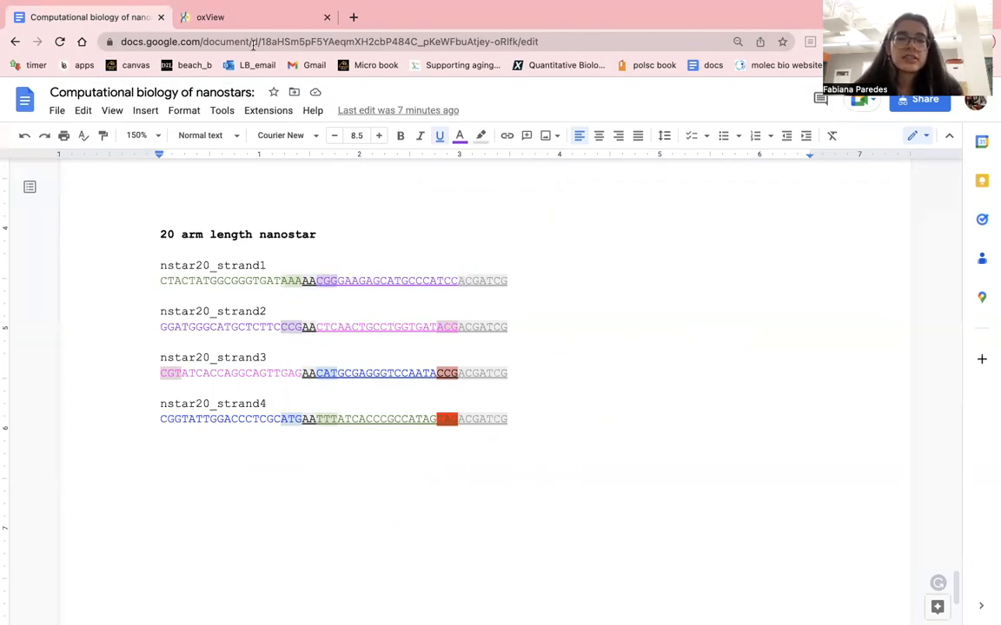
Return to oxView and inspect the bases at the helix ends to locate the start of nstar20_strand1's purple segment
left_click(239, 19)
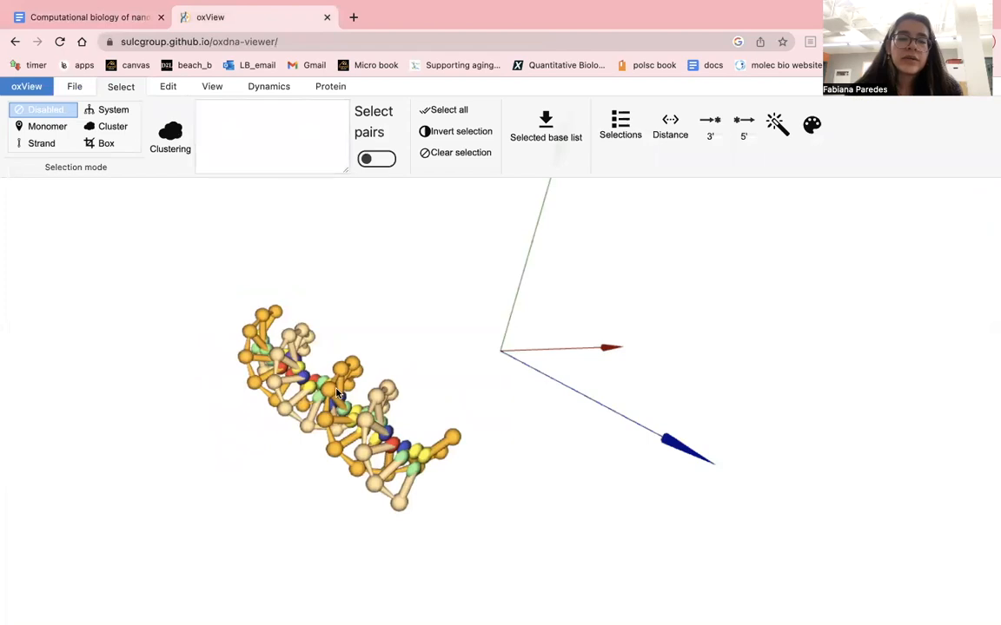
left_click_drag(452, 355, 150, 482)
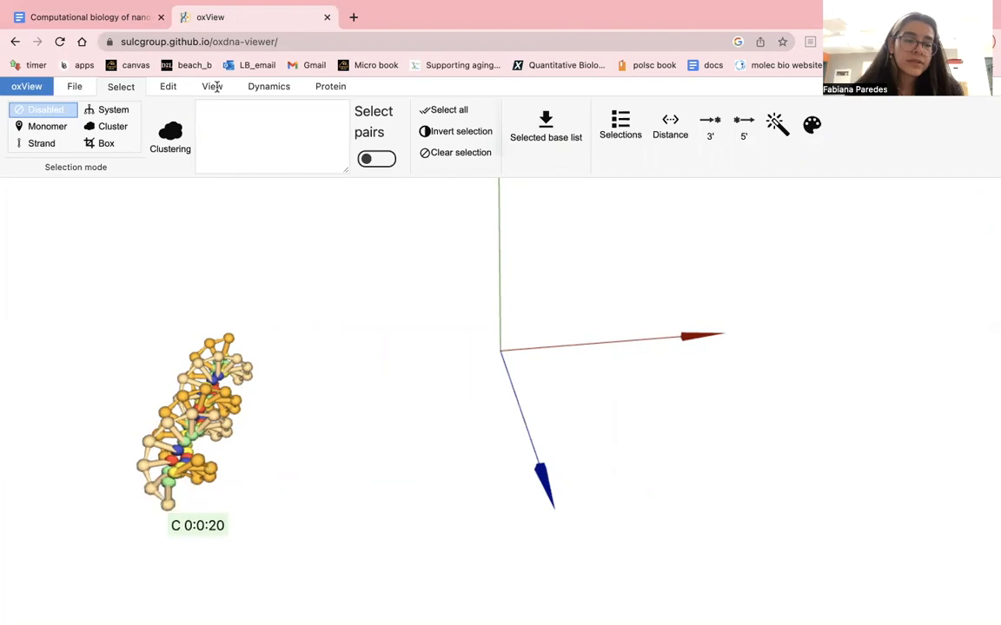
left_click(98, 17)
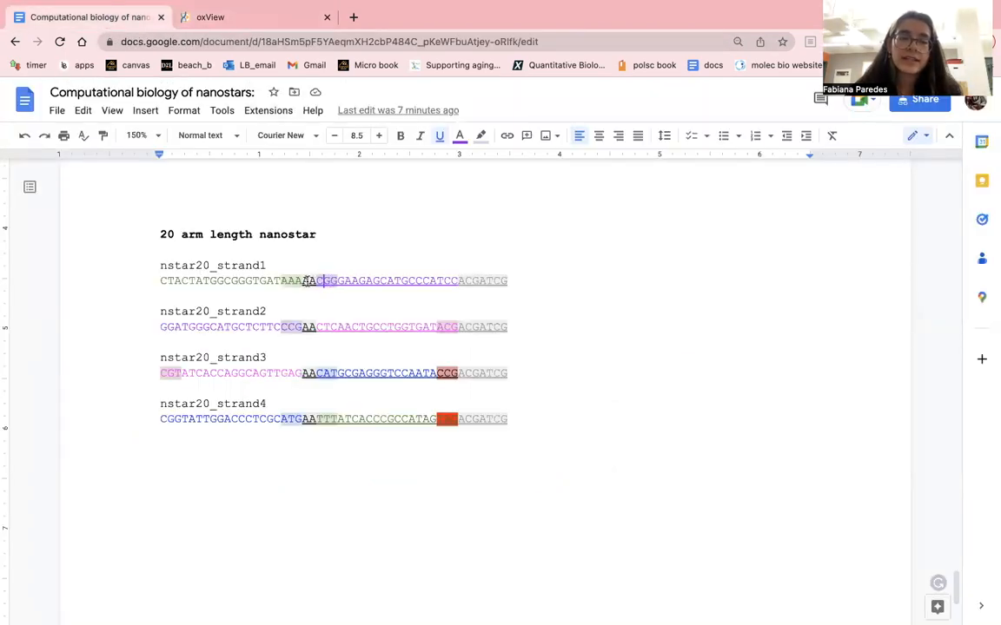
left_click(209, 17)
left_click_drag(235, 445, 96, 410)
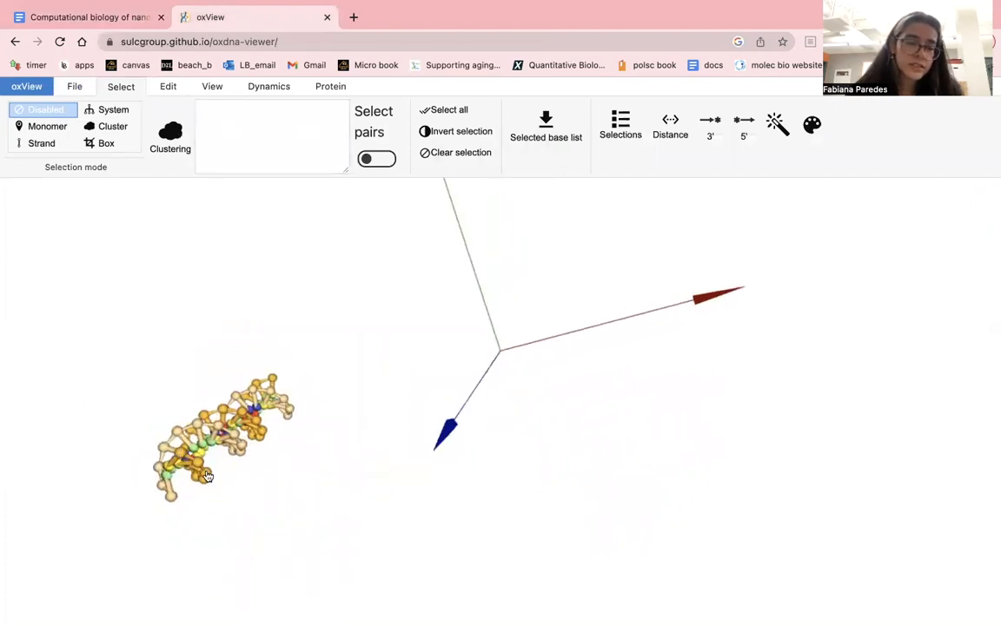
left_click_drag(269, 447, 508, 475)
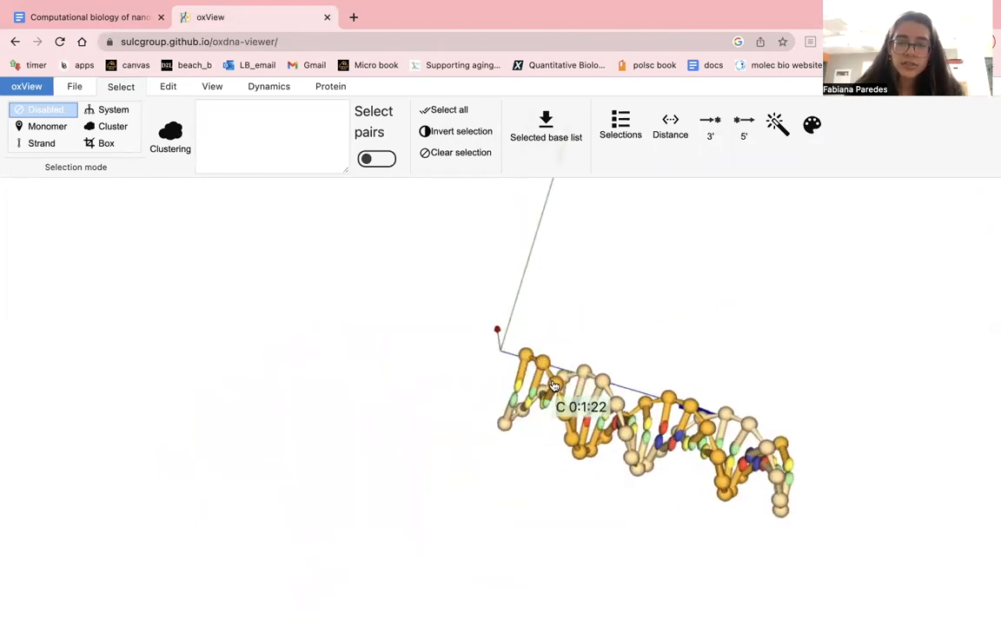
left_click_drag(511, 431, 483, 261)
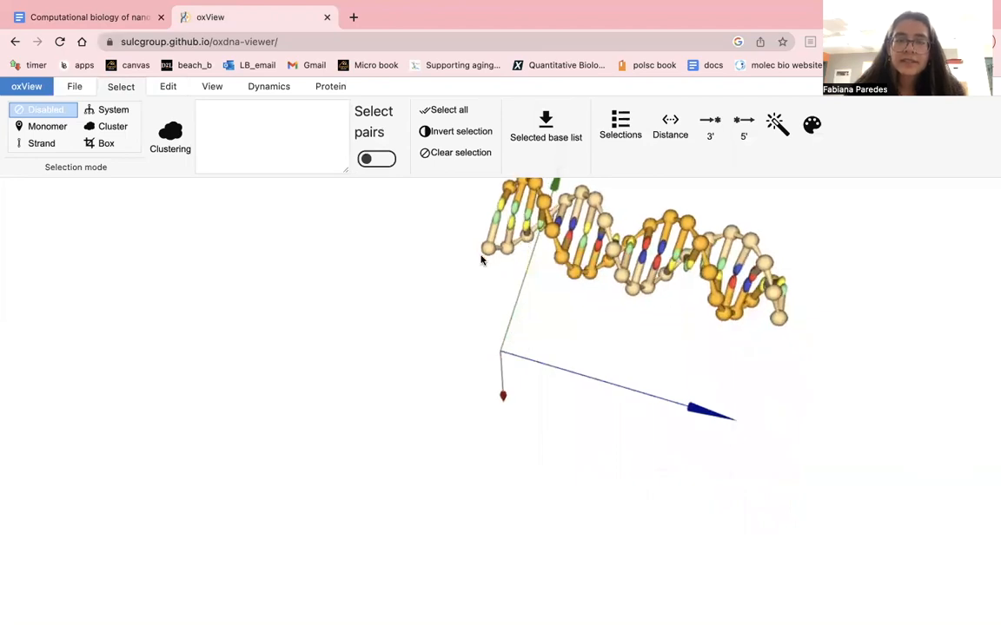
left_click_drag(500, 287, 382, 254)
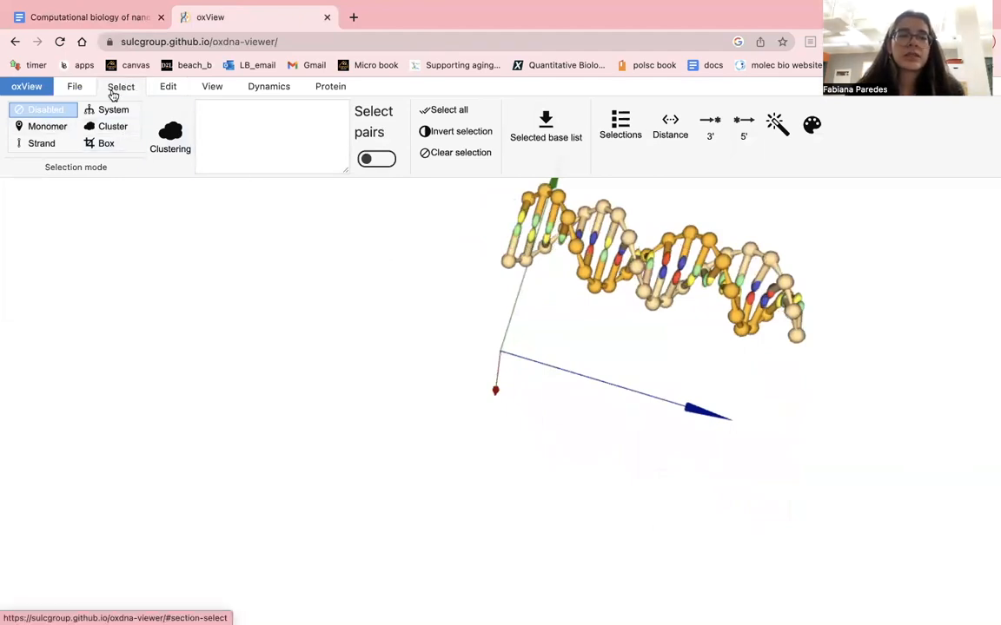
Select the single base C 0:0:0 at the helix end and extend it with AA, with duplex mode off
left_click(54, 127)
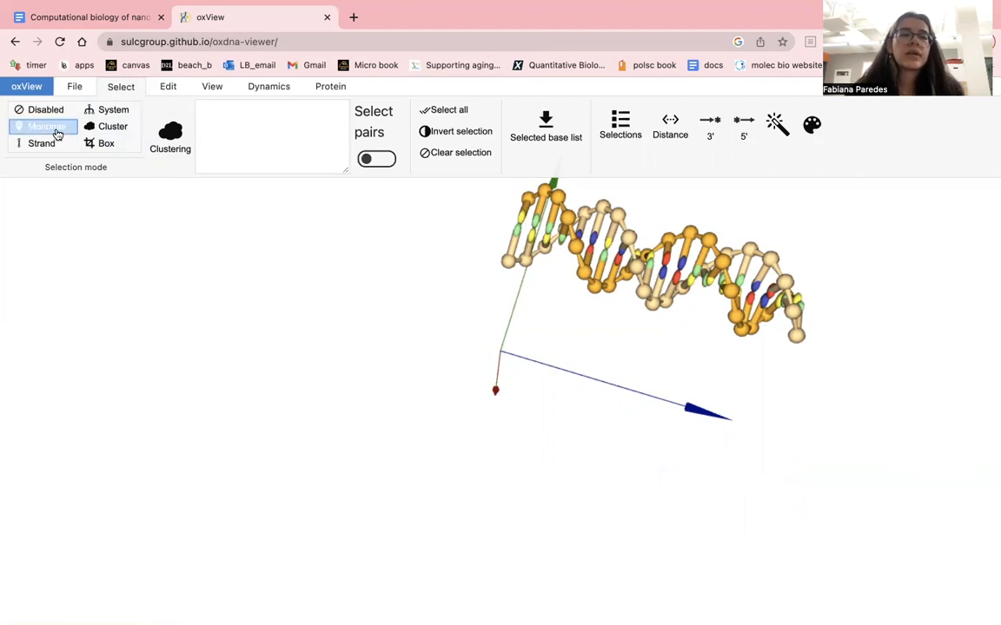
left_click(510, 266)
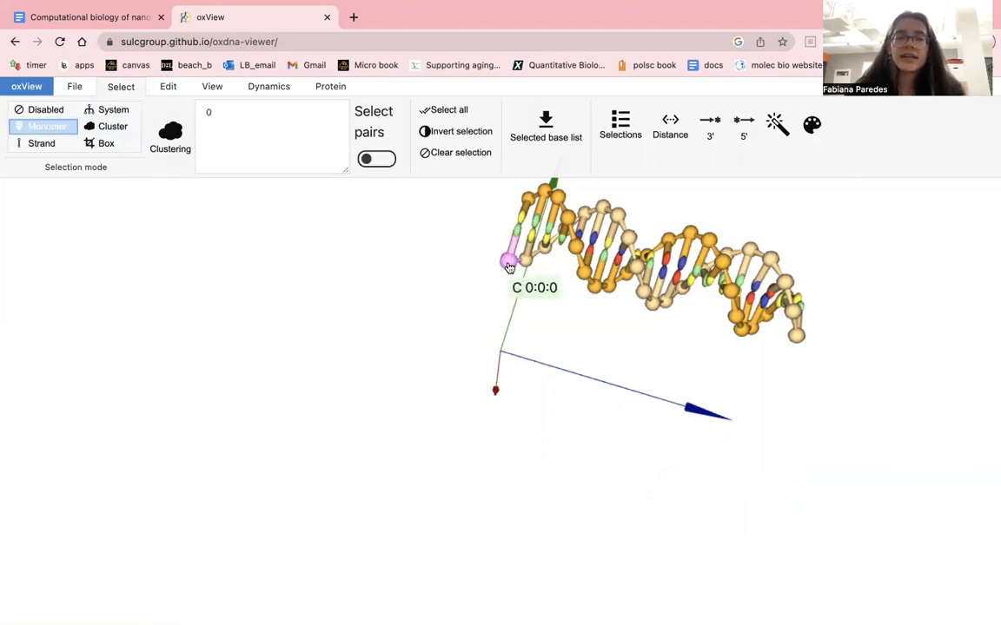
left_click(165, 94)
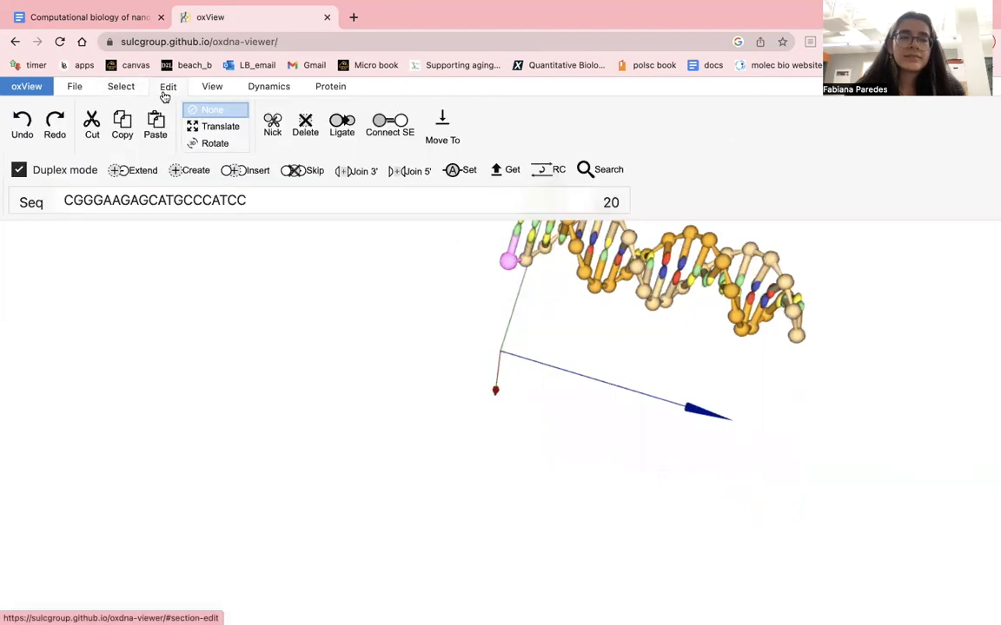
double_click(289, 207)
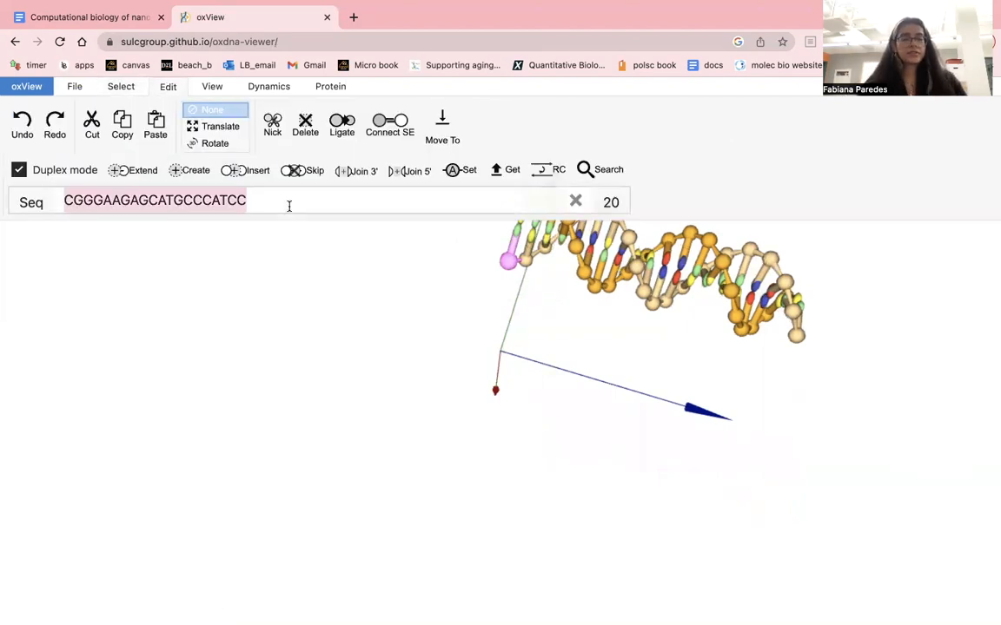
type("AA")
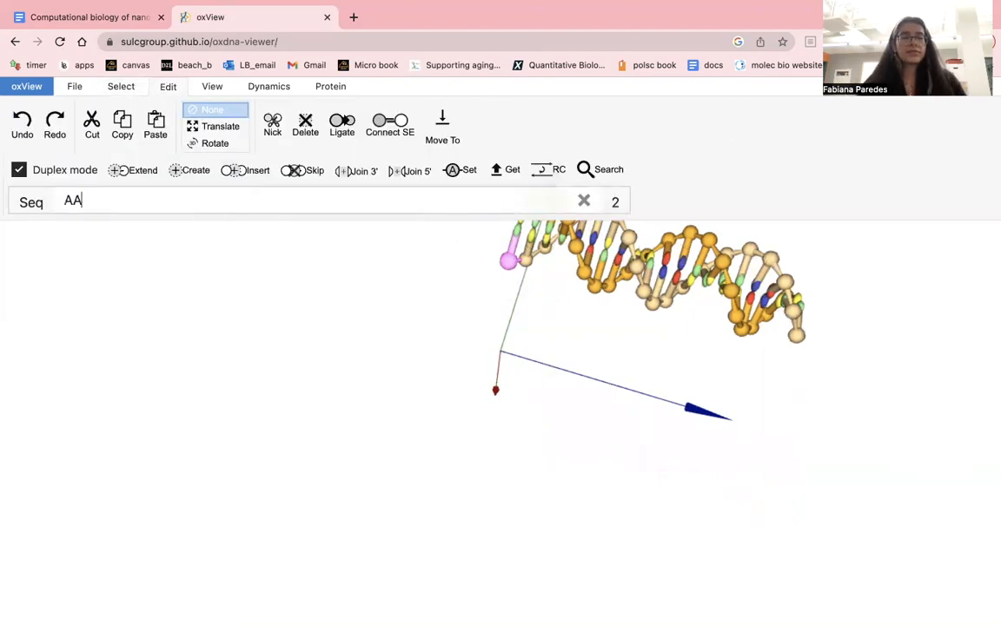
left_click(21, 171)
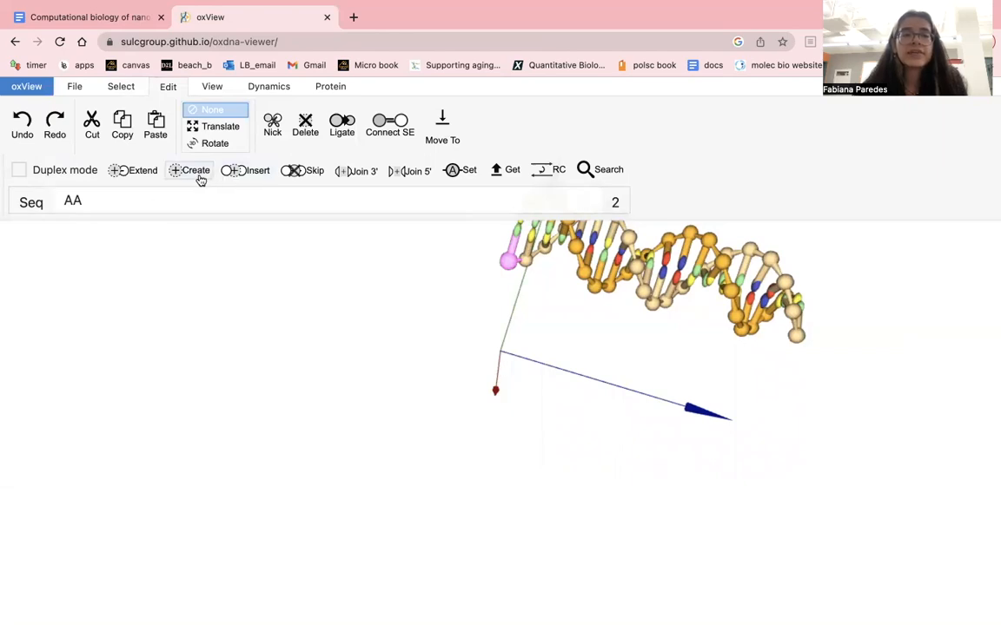
left_click(138, 173)
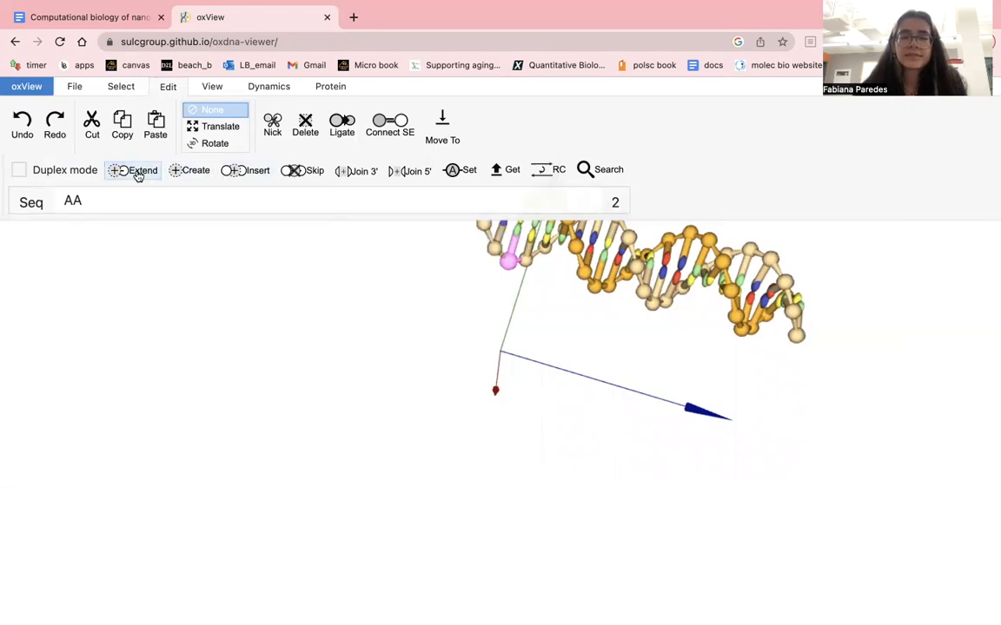
left_click(218, 124)
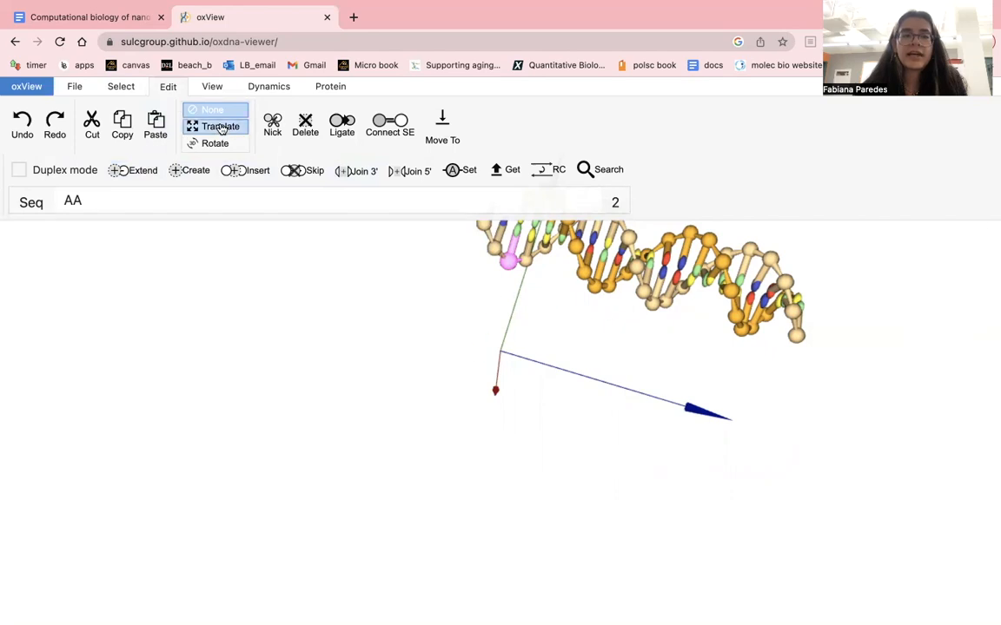
left_click(213, 110)
Inspect the two added A bases and compare them with nstar20_strand1 in the Google Docs document
left_click_drag(424, 340, 369, 431)
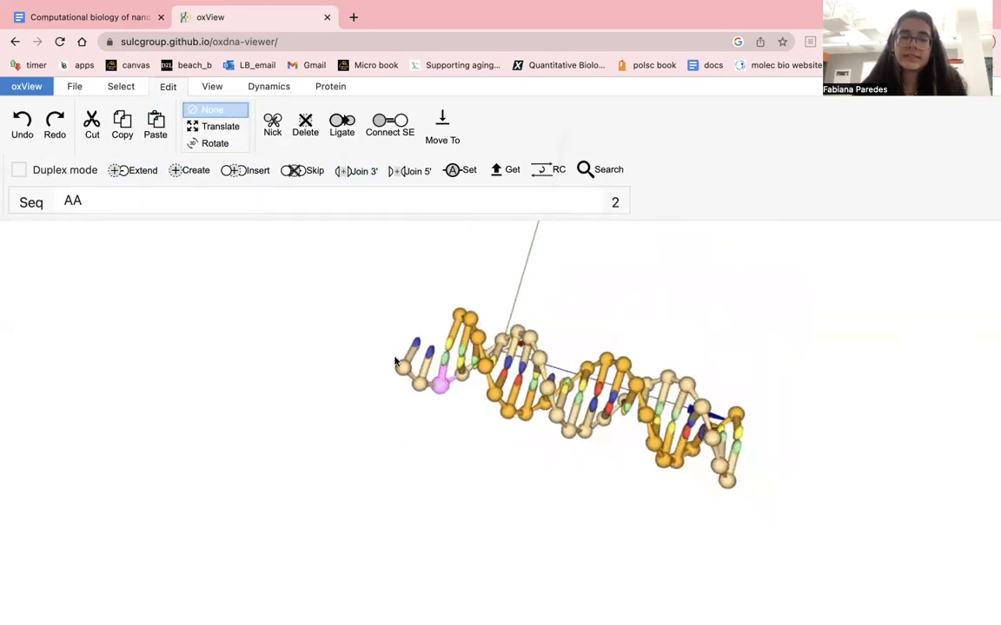
left_click_drag(500, 340, 603, 261)
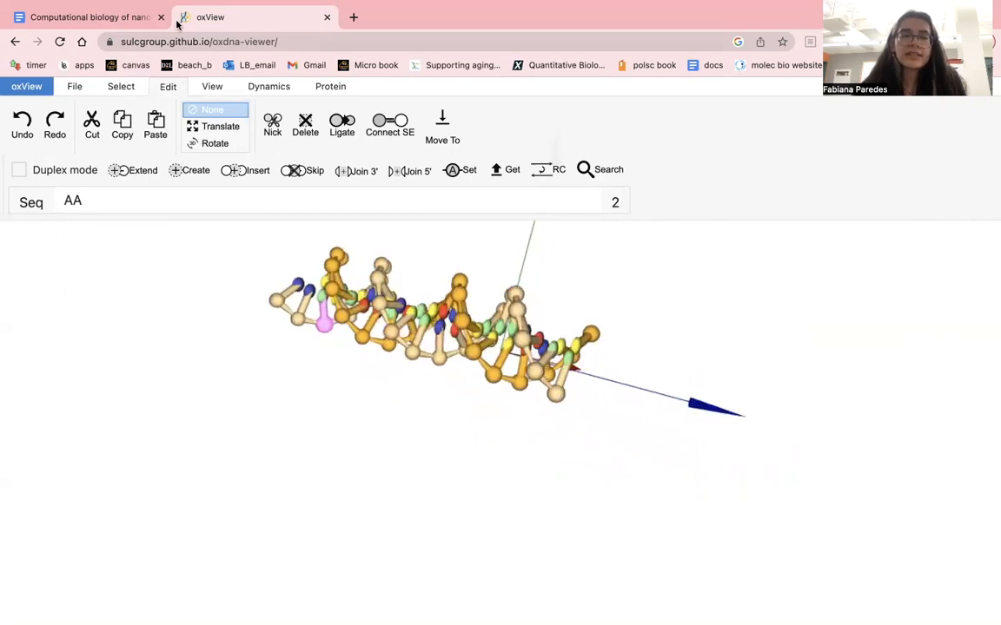
left_click_drag(281, 392, 357, 399)
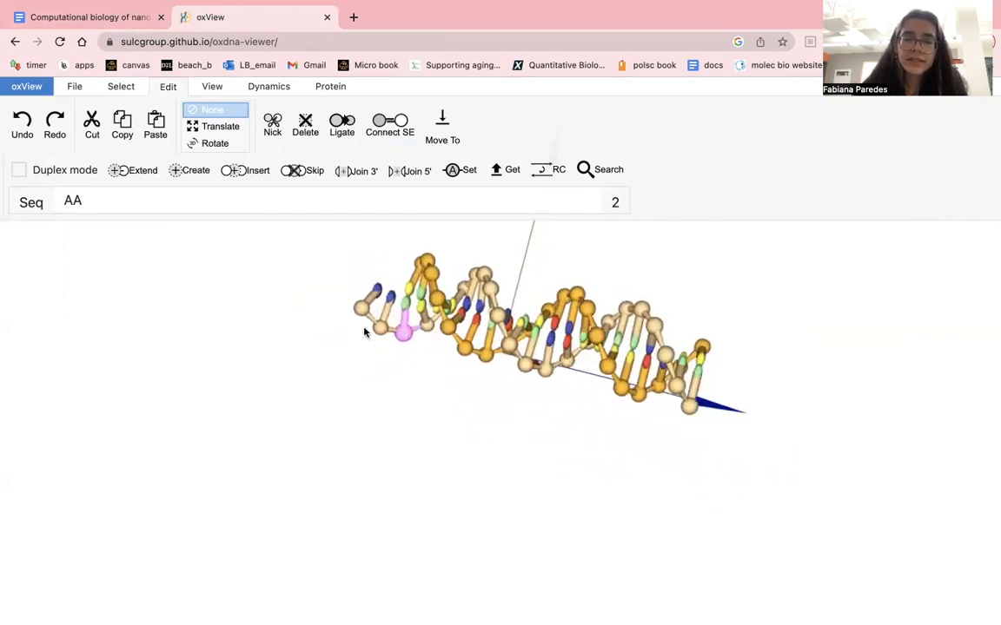
left_click(122, 16)
left_click(325, 281)
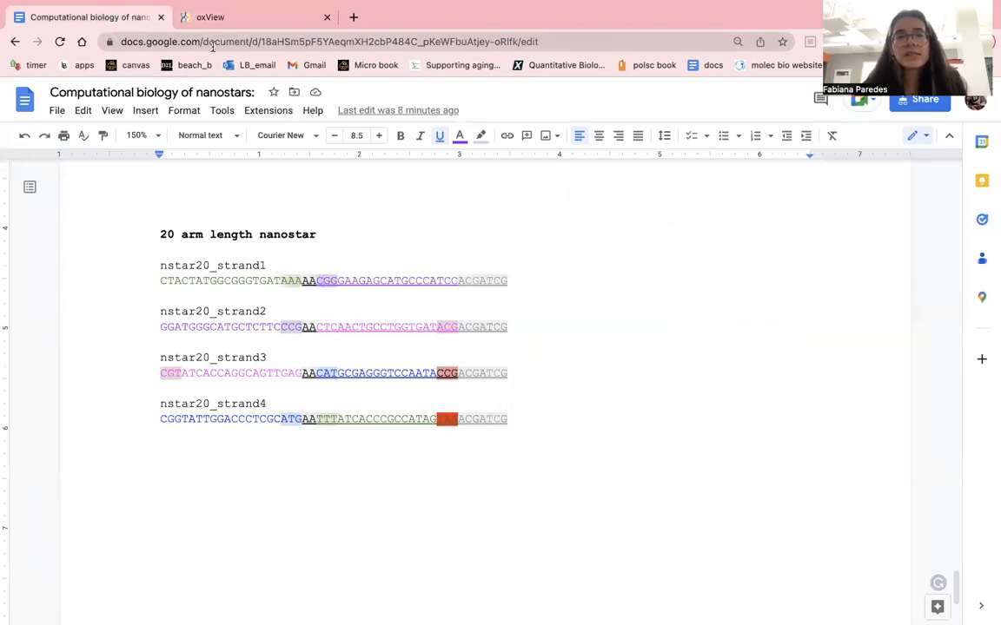
left_click(247, 16)
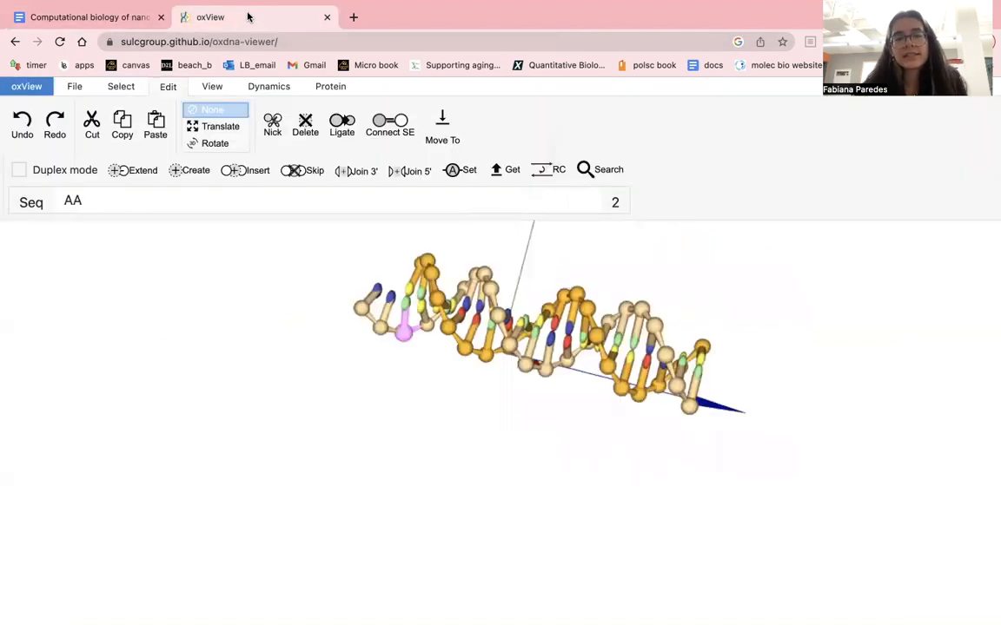
Check the end of nstar20_strand1's purple segment in the Google Docs document and select the matching end base C 0:0:20 in oxView
left_click(84, 19)
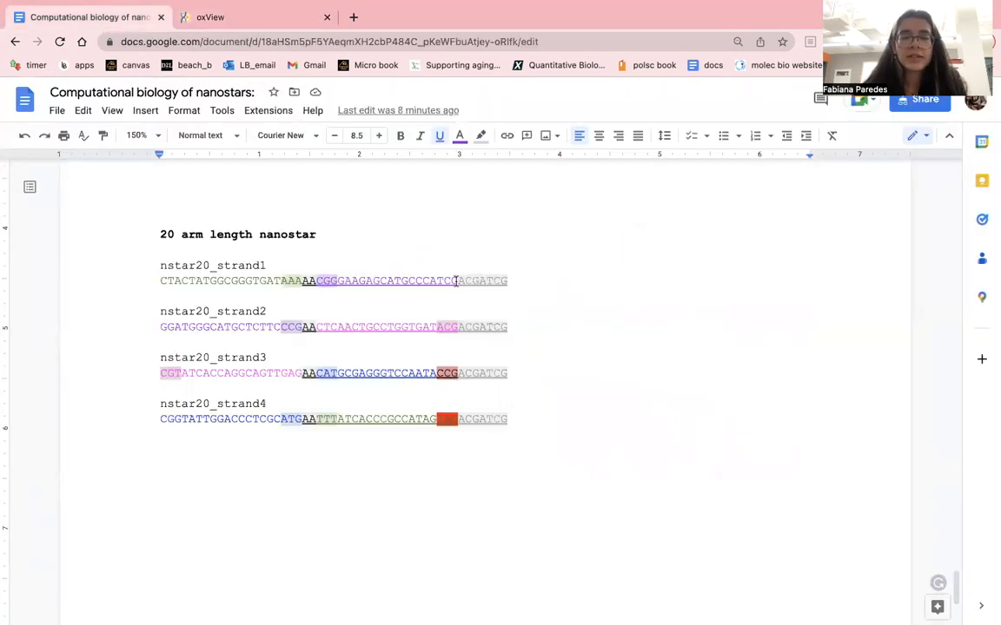
left_click_drag(456, 281, 436, 281)
left_click(253, 16)
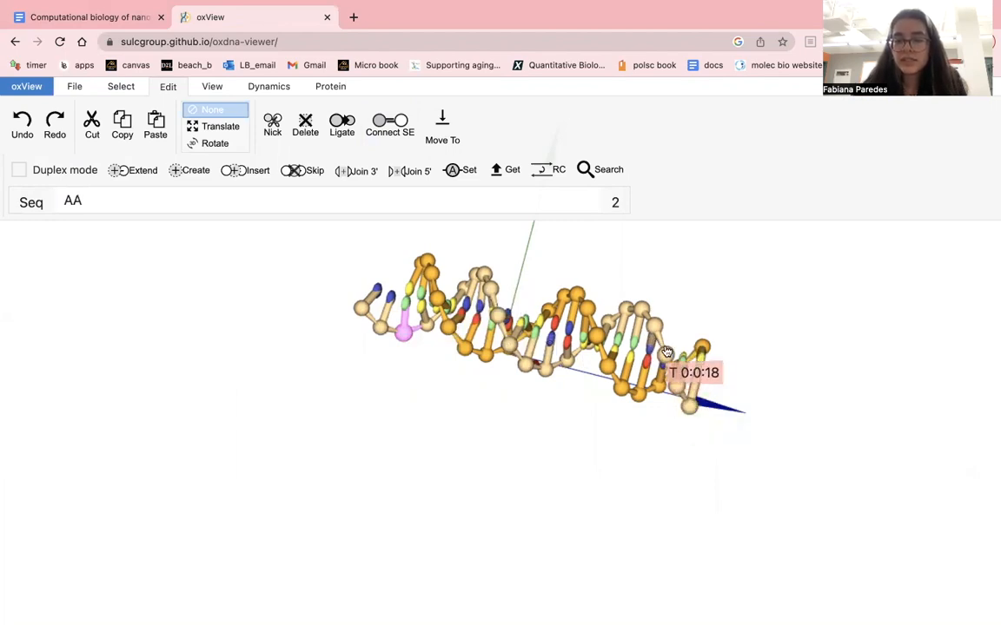
left_click(694, 412)
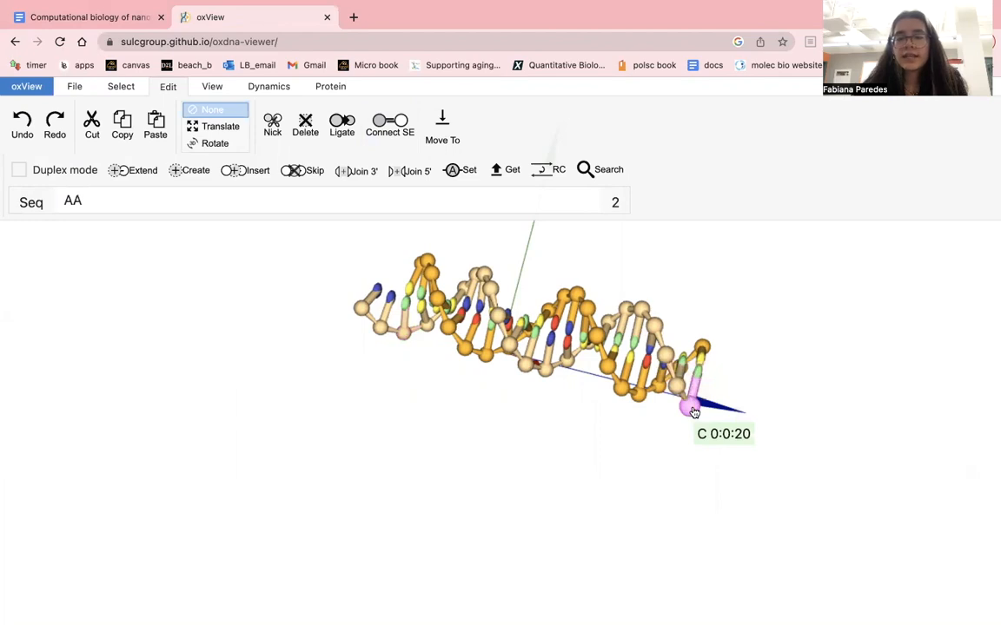
Switch to the Google Docs document and copy the gray ACGATCG end of nstar20_strand1
double_click(109, 198)
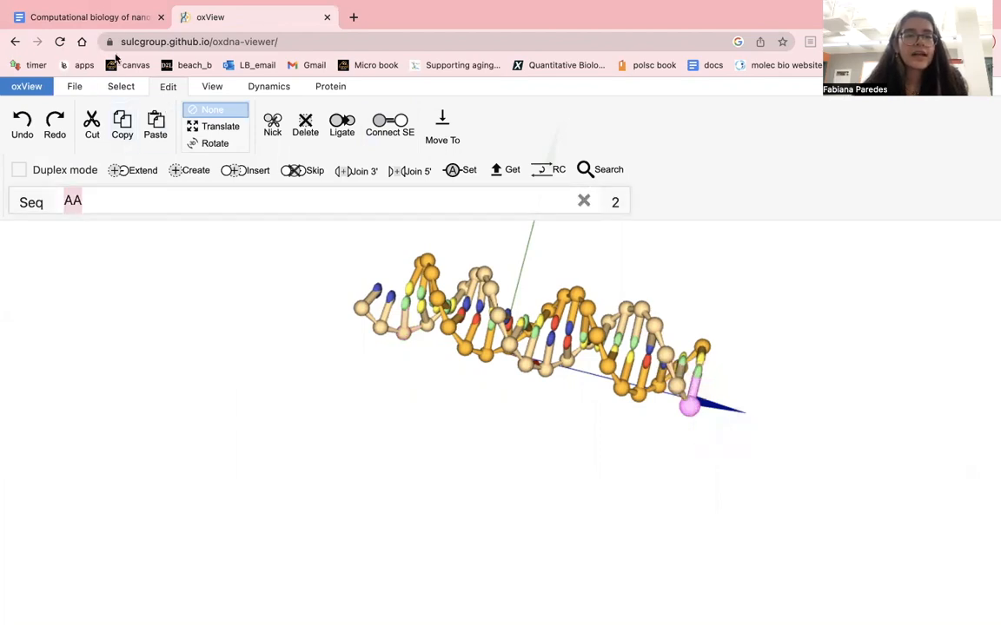
left_click(116, 19)
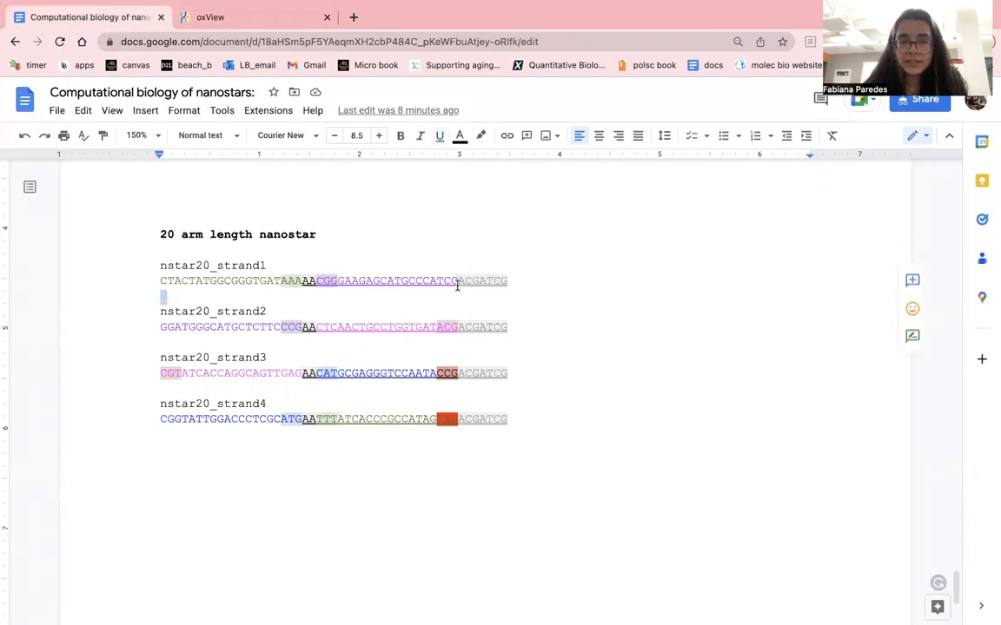
left_click_drag(457, 280, 510, 282)
key("super+c")
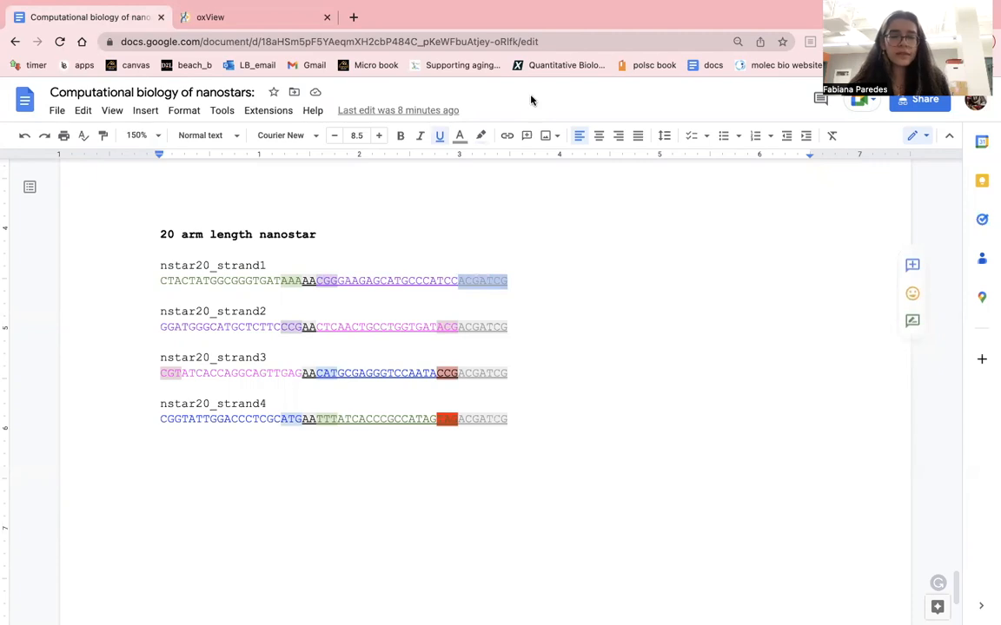
Return to oxView and extend the selected end base with the copied ACGATCG sequence, with duplex mode off
left_click(278, 18)
left_click(427, 202)
key("BackSpace")
key("BackSpace")
key("super+v")
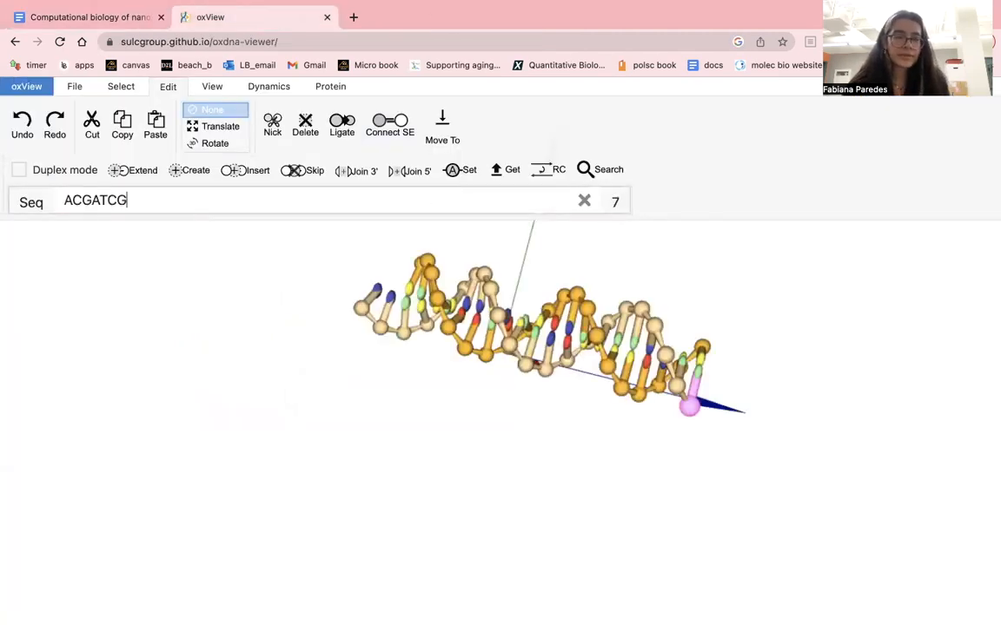
left_click(138, 171)
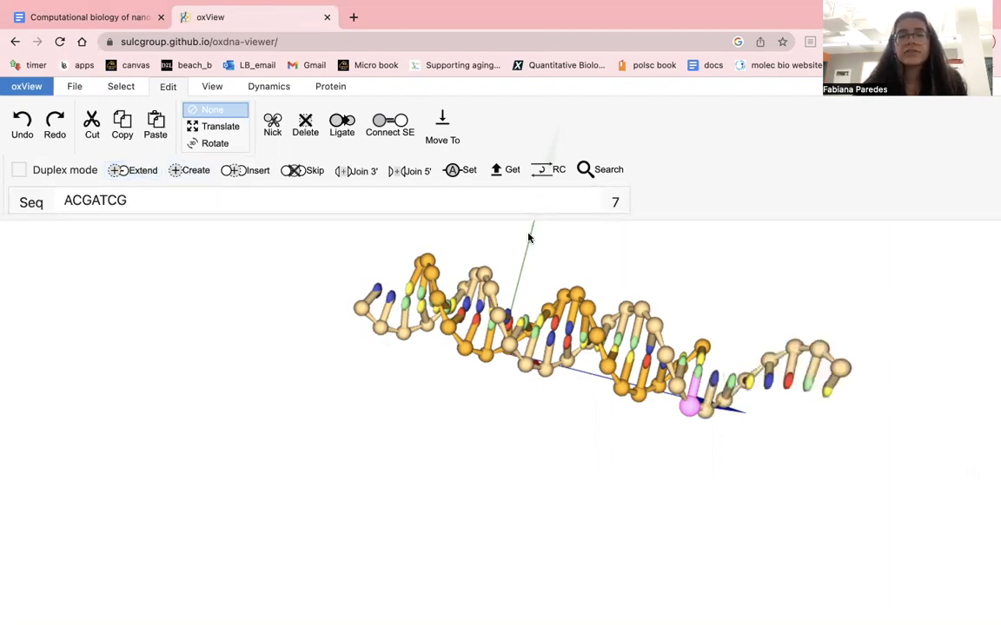
Switch to the Google Docs document and copy the pink CTCAACTGCCTGGTGATACG segment of nstar20_strand2
left_click(120, 86)
left_click_drag(313, 232, 287, 468)
left_click_drag(315, 423, 456, 378)
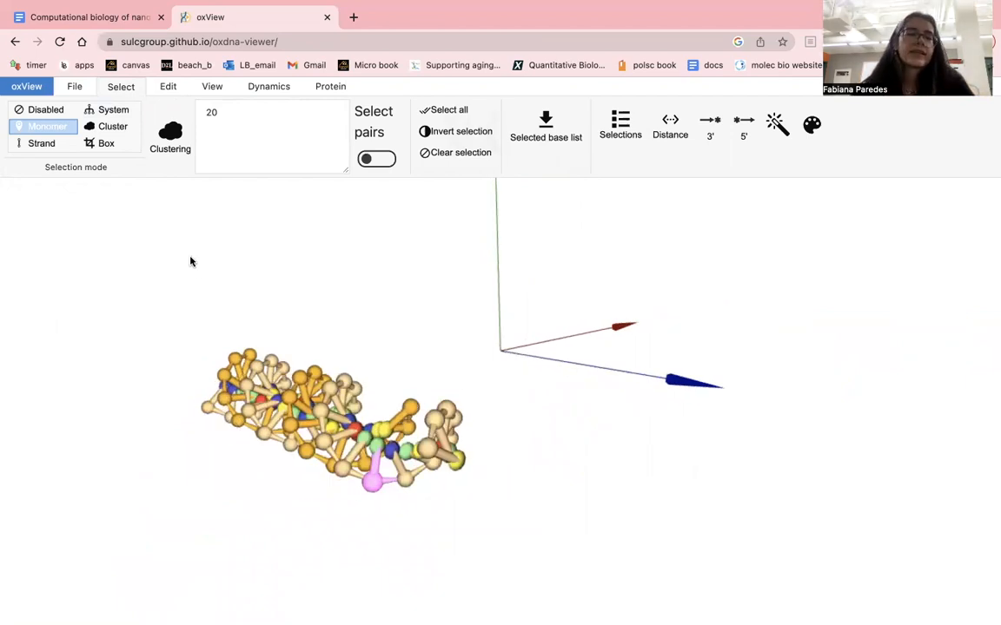
left_click(77, 84)
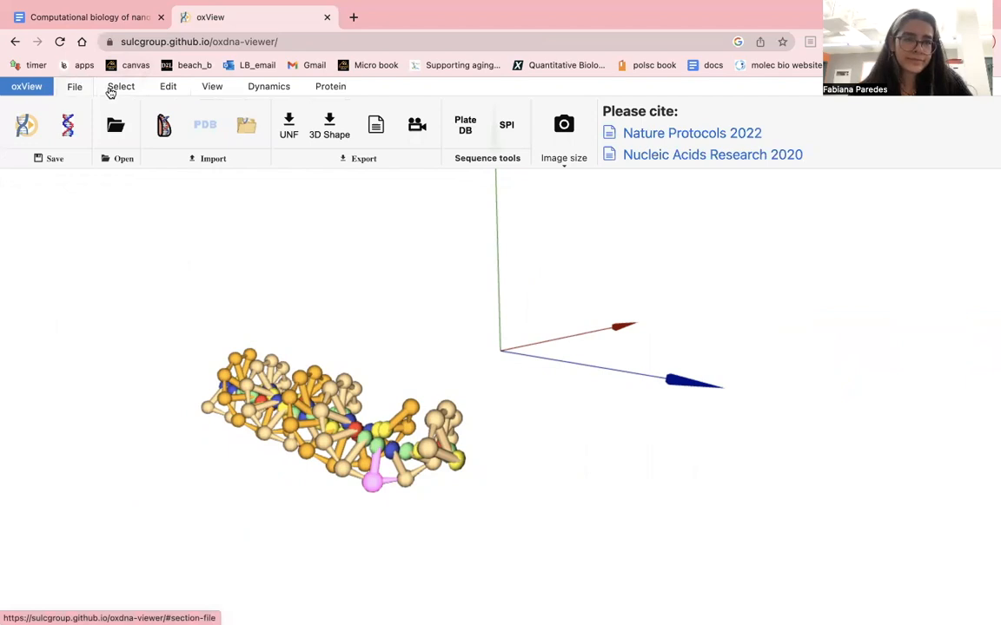
left_click(111, 90)
left_click(106, 23)
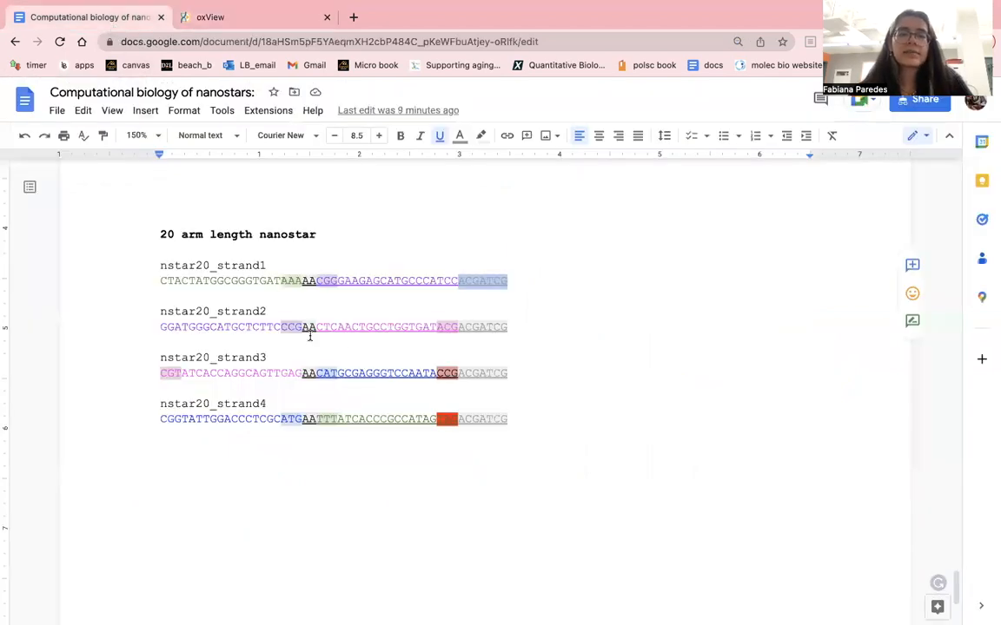
left_click(359, 316)
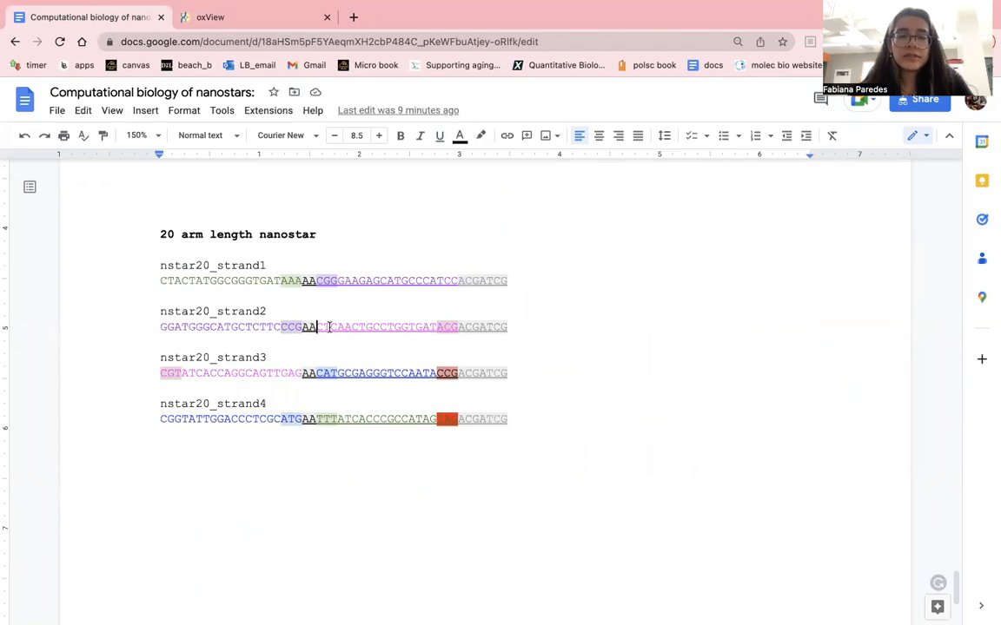
left_click_drag(329, 327, 452, 326)
key("ctrl+u")
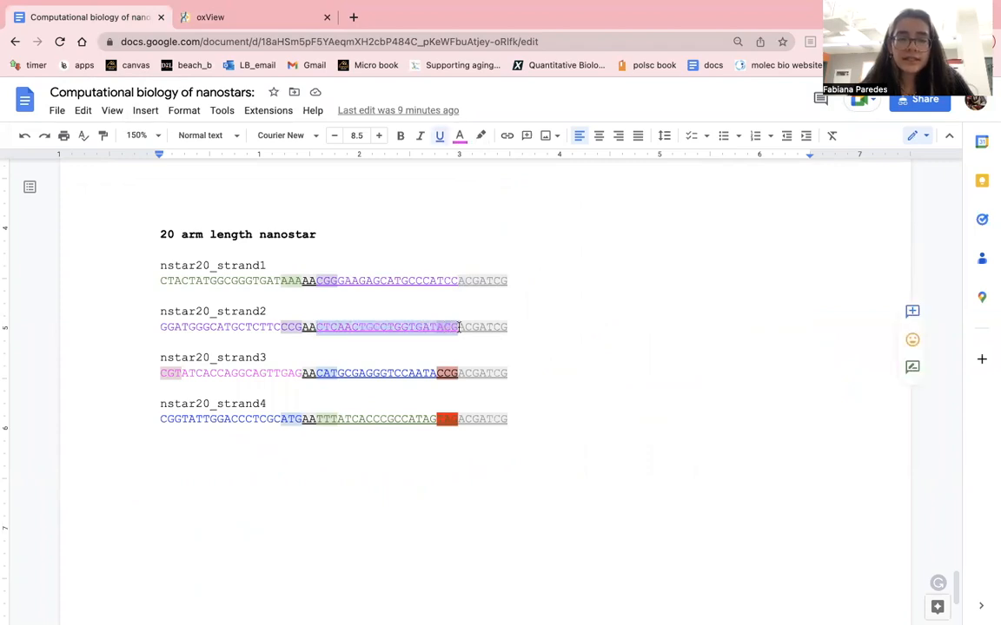
Return to oxView and create a new duplex from CTCAACTGCCTGGTGATACG with duplex mode on
left_click(265, 19)
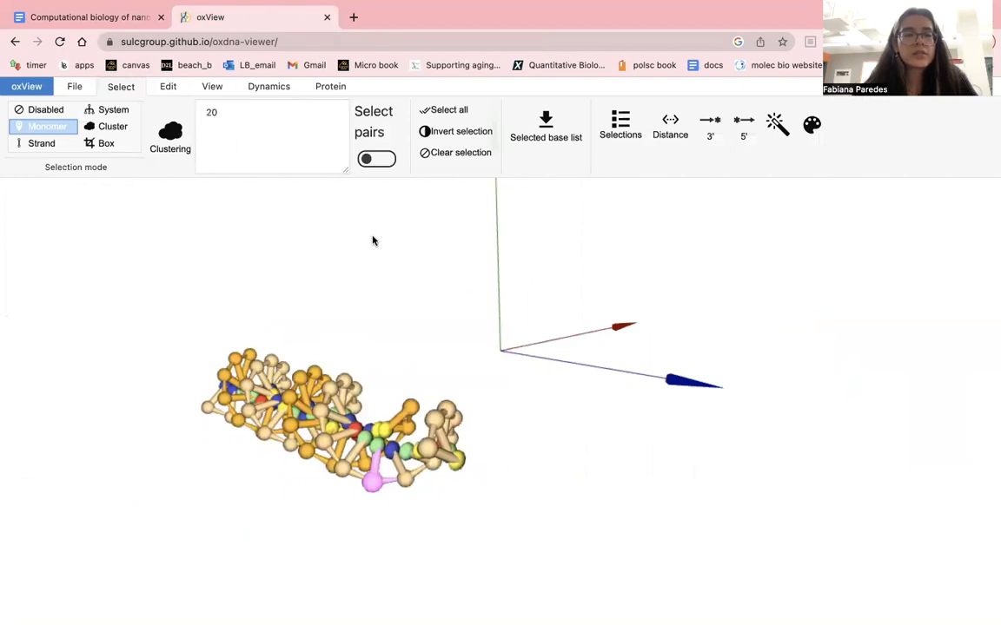
left_click_drag(696, 306, 532, 384)
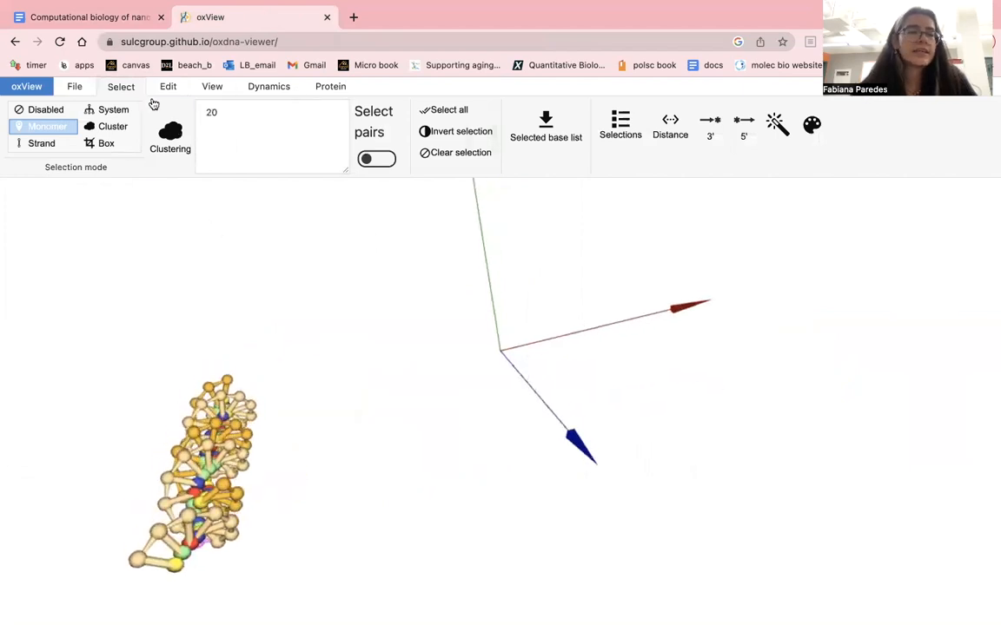
left_click(166, 88)
double_click(155, 205)
type("CTCAACTGCCTGGTGATACG")
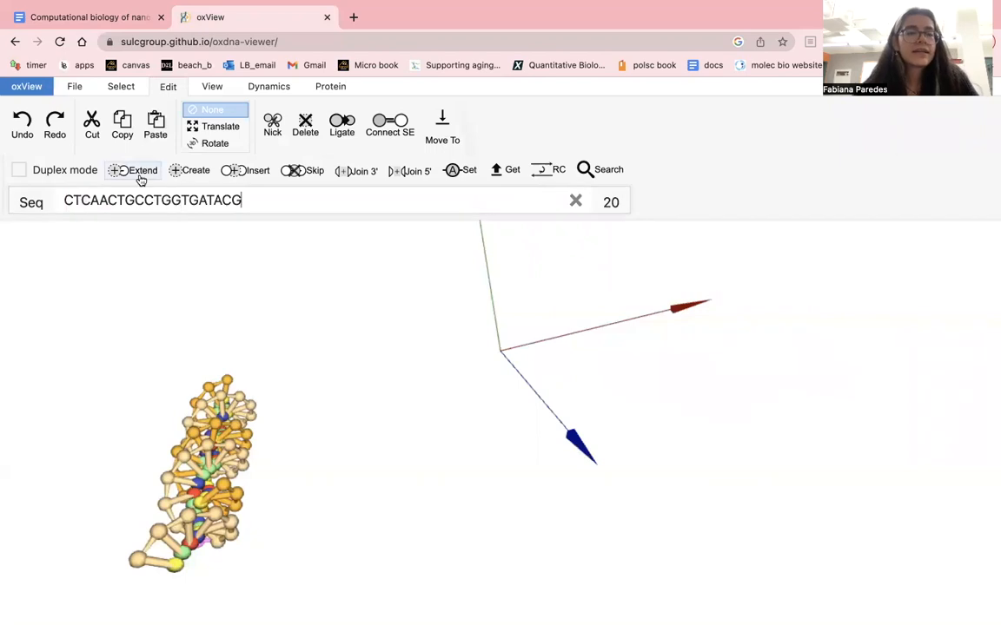
left_click(55, 171)
left_click(197, 170)
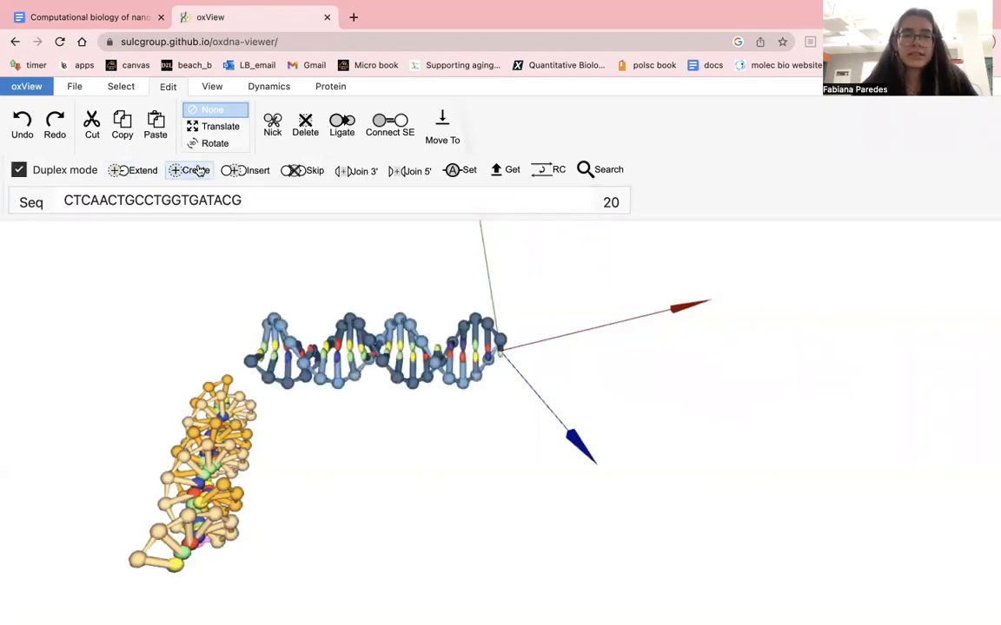
Set the selection mode to Box and box-select the bases of the new duplex
left_click_drag(297, 277, 352, 277)
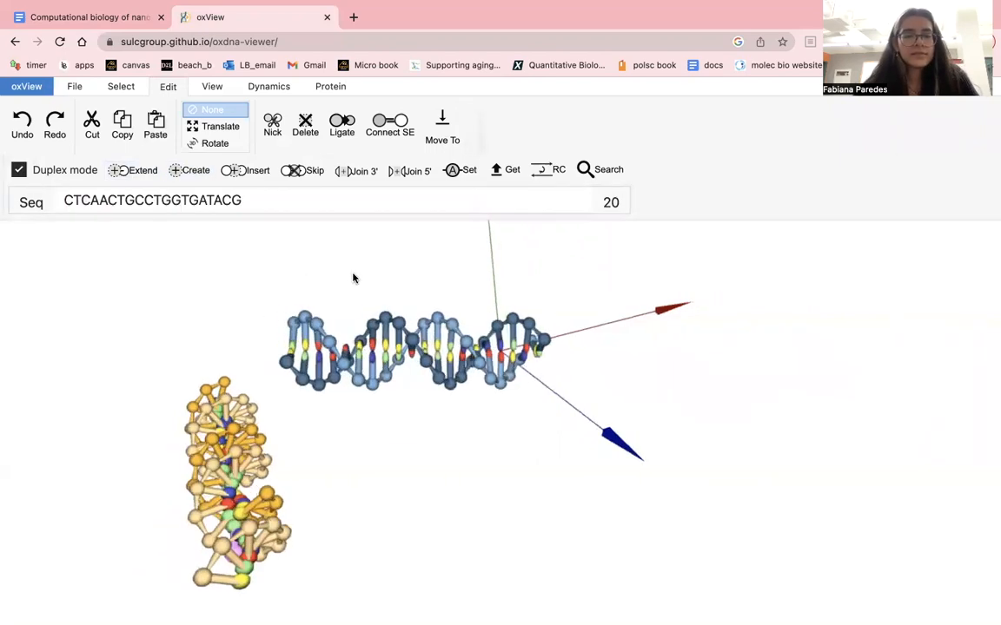
left_click(123, 88)
left_click(90, 147)
left_click_drag(263, 293, 551, 377)
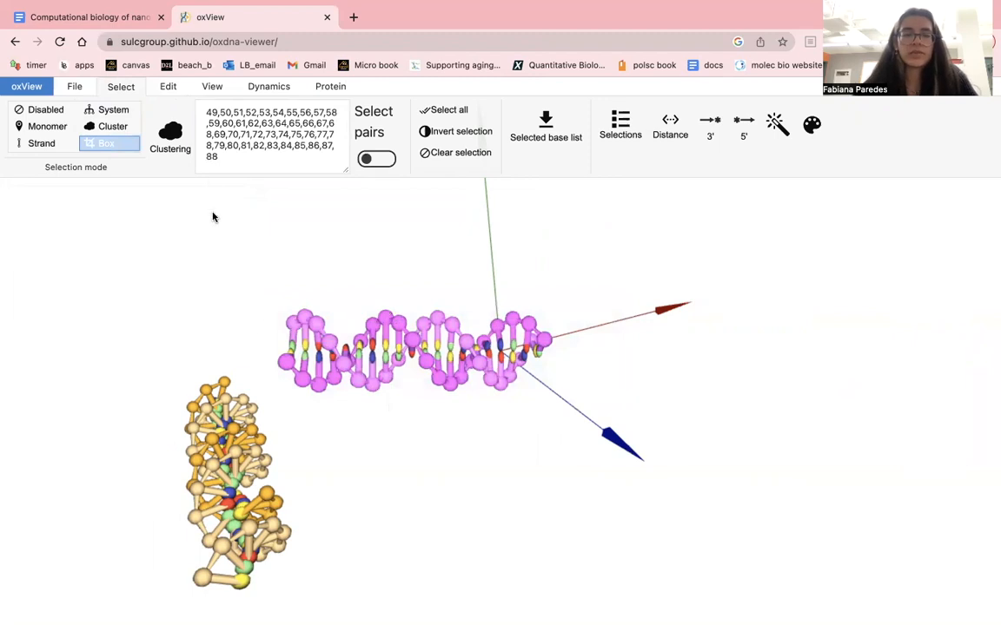
left_click_drag(269, 286, 495, 412)
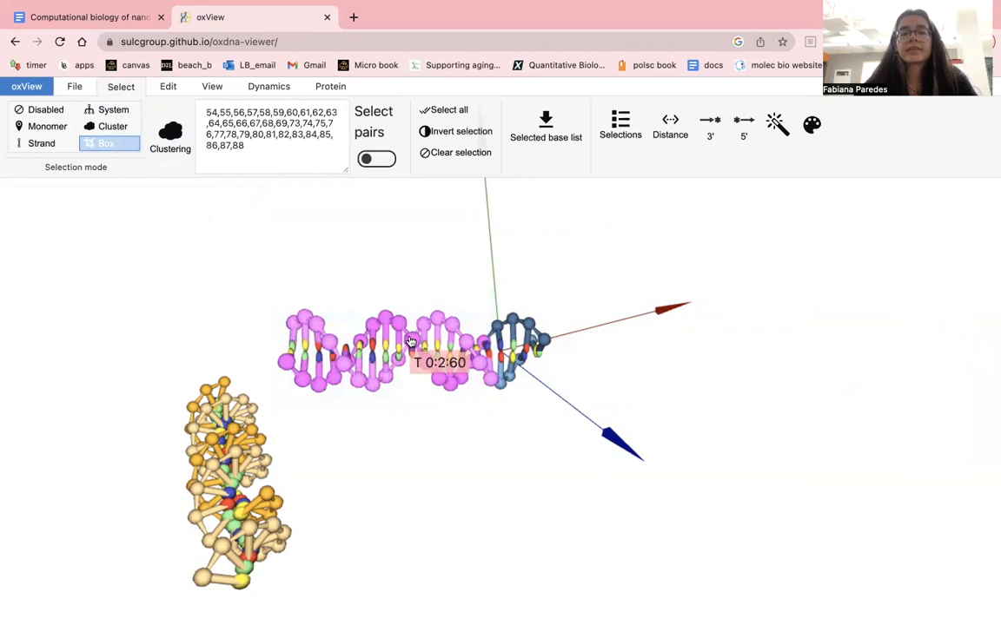
left_click_drag(370, 304, 228, 241)
left_click_drag(253, 284, 521, 400)
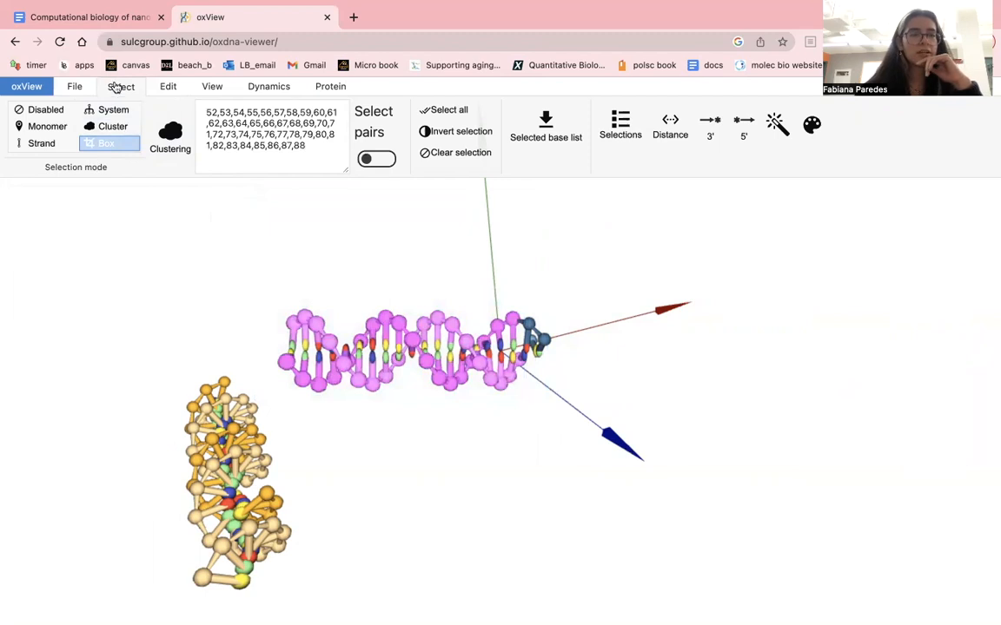
Try to translate the partly selected new duplex and undo the move
left_click(168, 87)
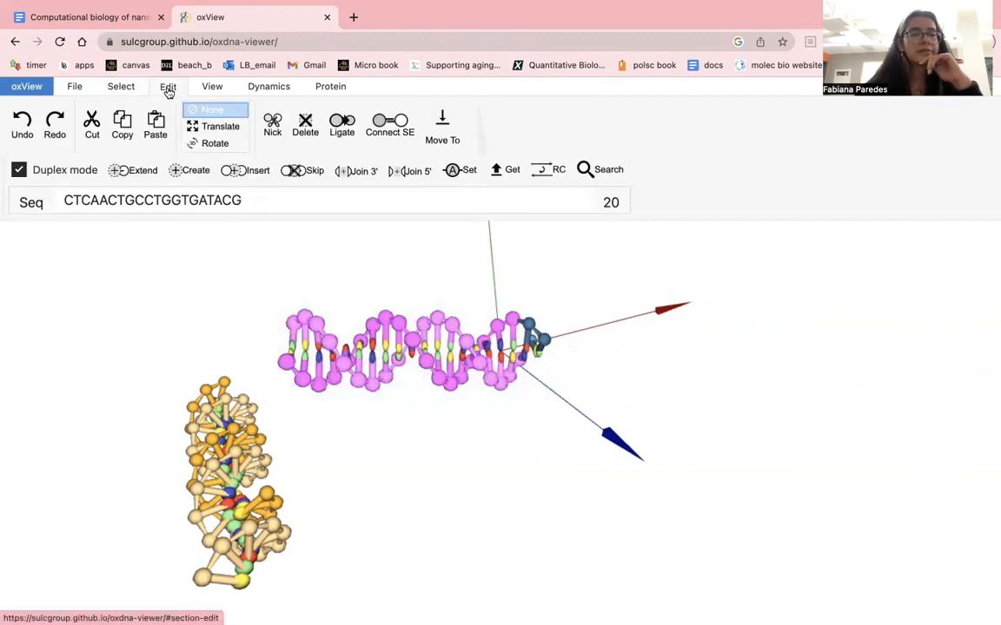
left_click(217, 127)
left_click_drag(387, 346, 331, 328)
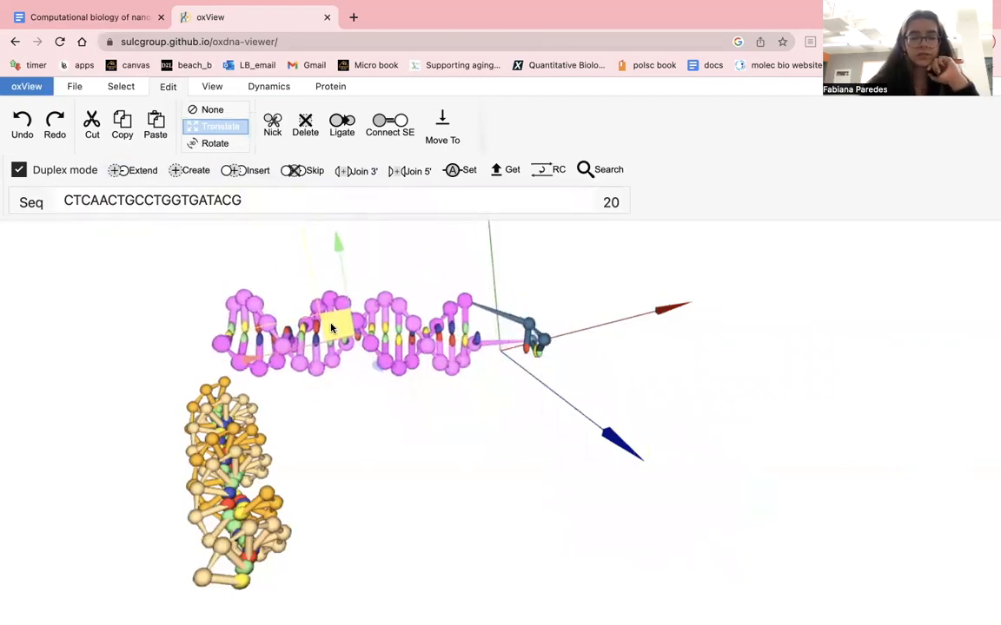
left_click(331, 329)
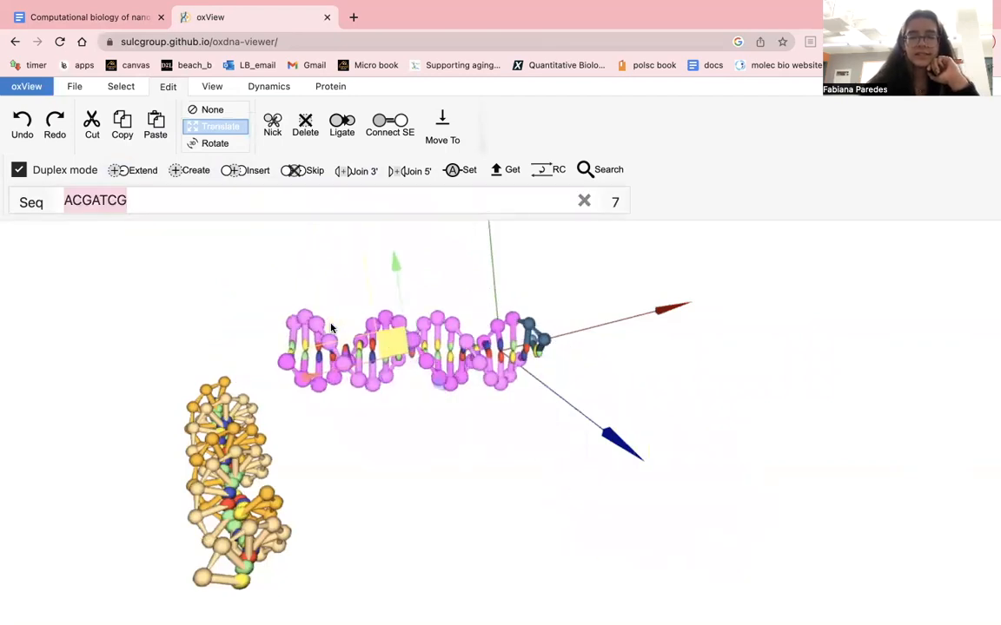
Box-select every base of the new duplex and translate it well away from the first helix, past the coordinate axes
left_click(129, 87)
left_click(389, 315)
left_click_drag(264, 275, 635, 403)
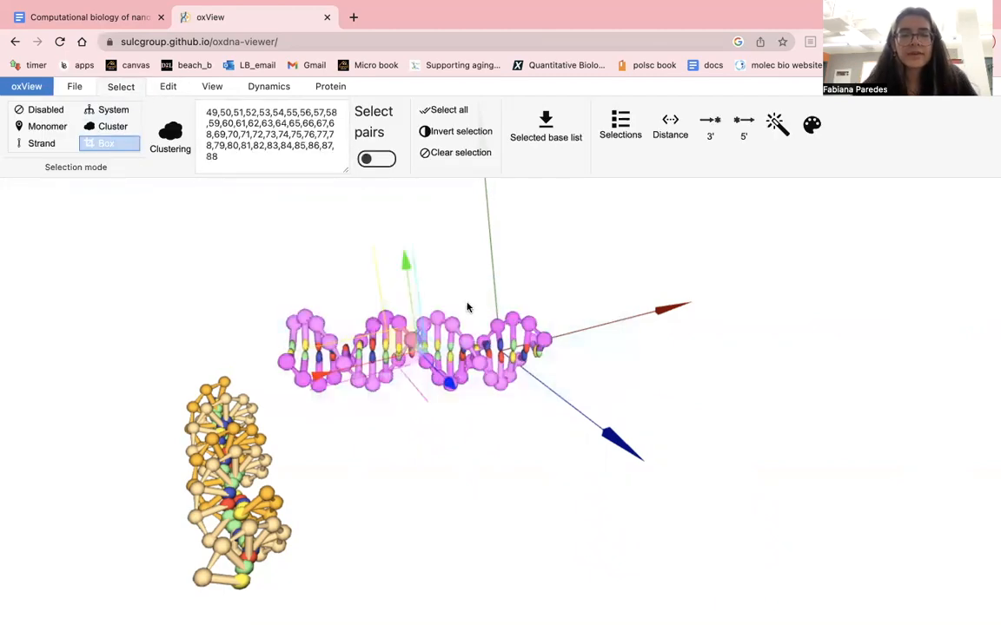
left_click(160, 84)
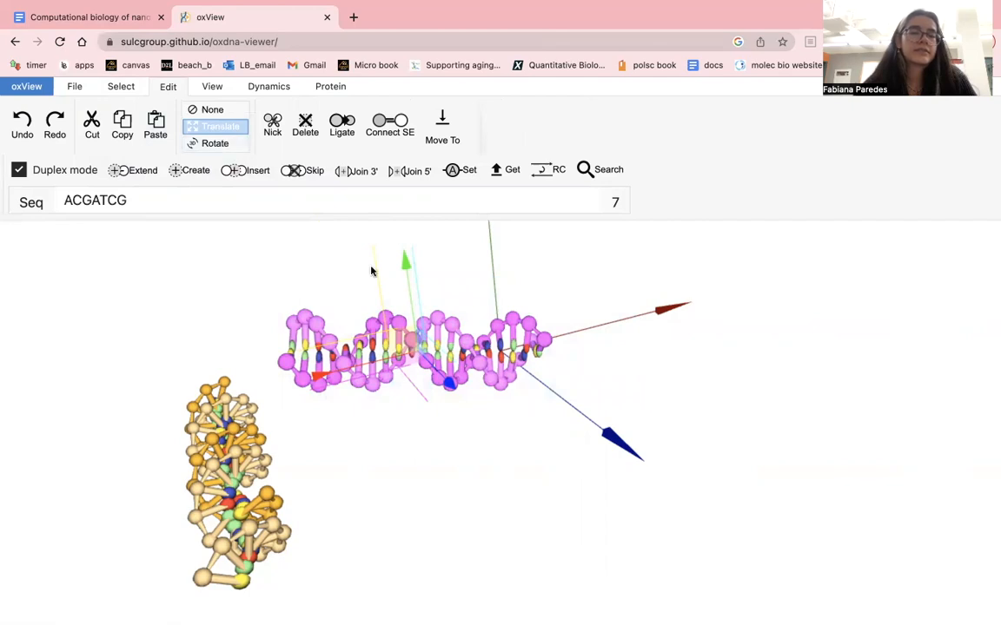
left_click_drag(397, 347, 831, 342)
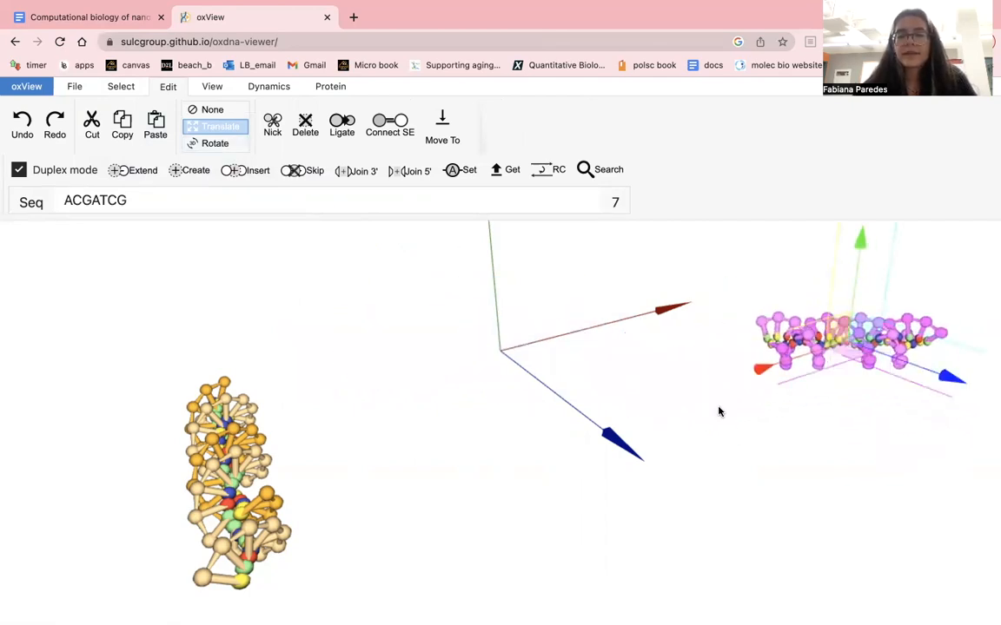
Translate the selected duplex back across the axes to a spot above and behind the first helix
scroll(468, 398, "down", 5)
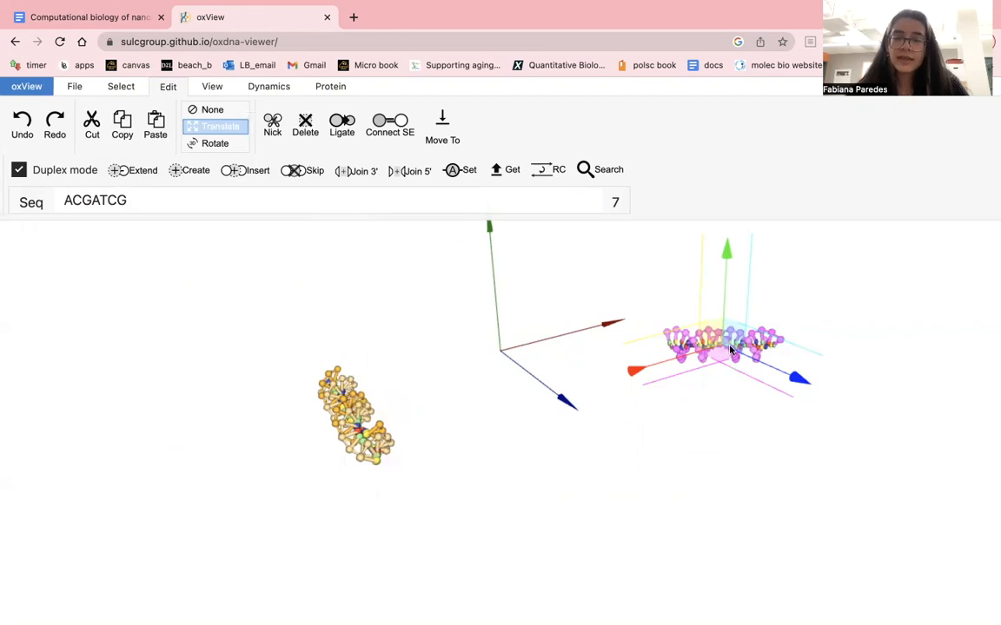
left_click_drag(663, 263, 321, 324)
scroll(369, 356, "down", 1)
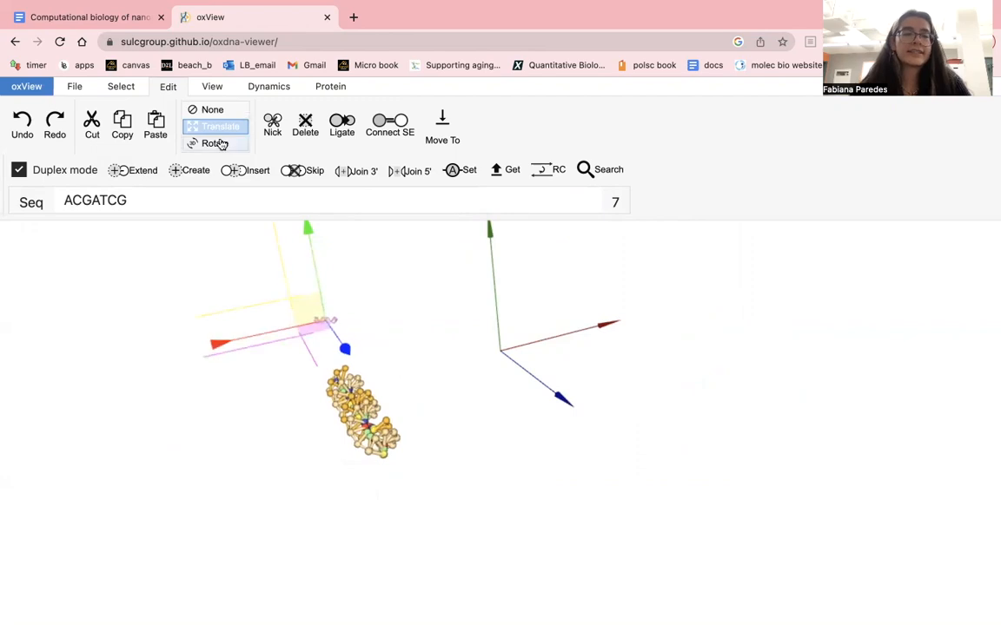
left_click(209, 110)
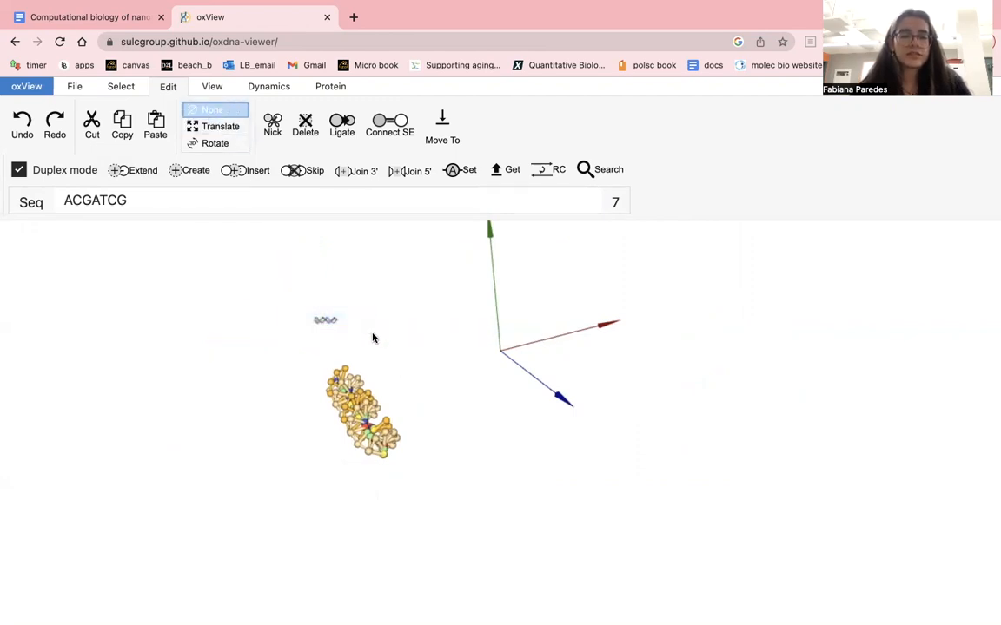
left_click(222, 127)
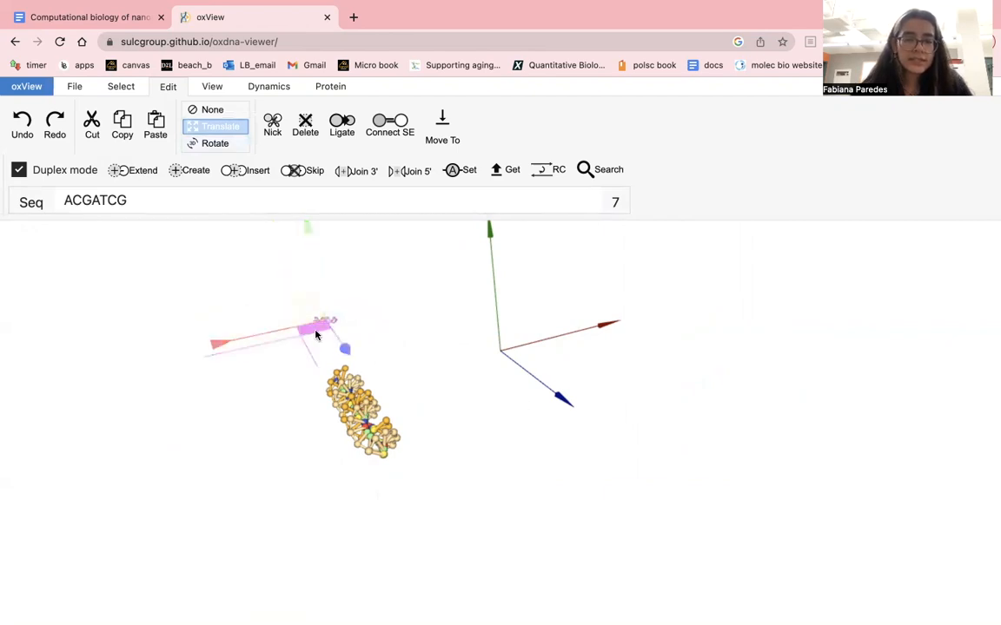
mouse_move(317, 333)
left_mouse_down()
mouse_move(332, 369)
mouse_move(323, 335)
mouse_move(335, 343)
mouse_move(318, 327)
left_mouse_up()
left_click(400, 348)
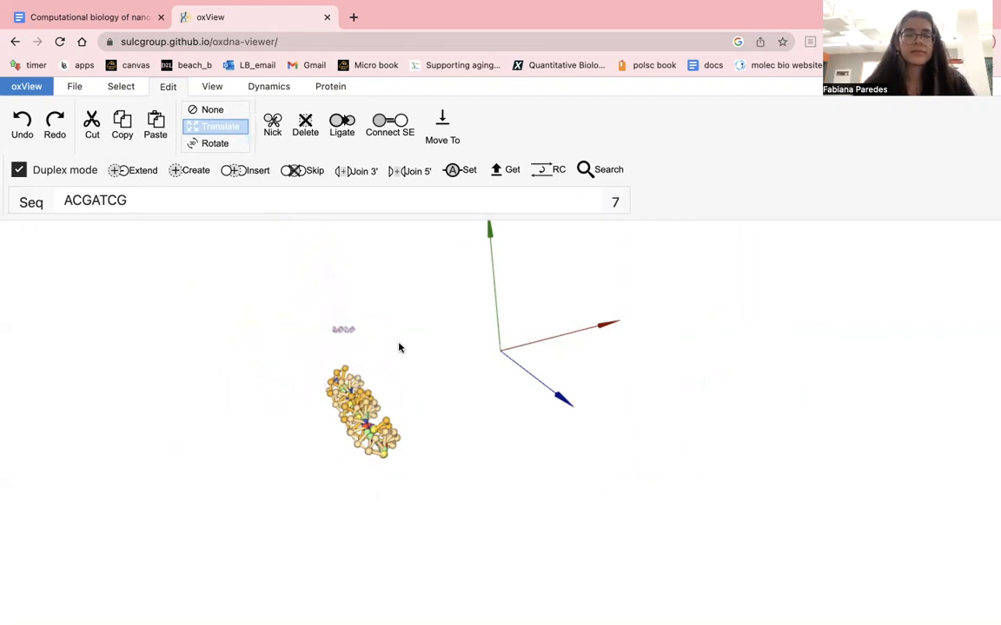
Turn off the transform tool, disable selection, and inspect the new duplex's position relative to the first helix
left_click(211, 109)
left_click(120, 87)
left_click(43, 110)
left_click_drag(279, 323, 466, 348)
left_click_drag(373, 367, 192, 362)
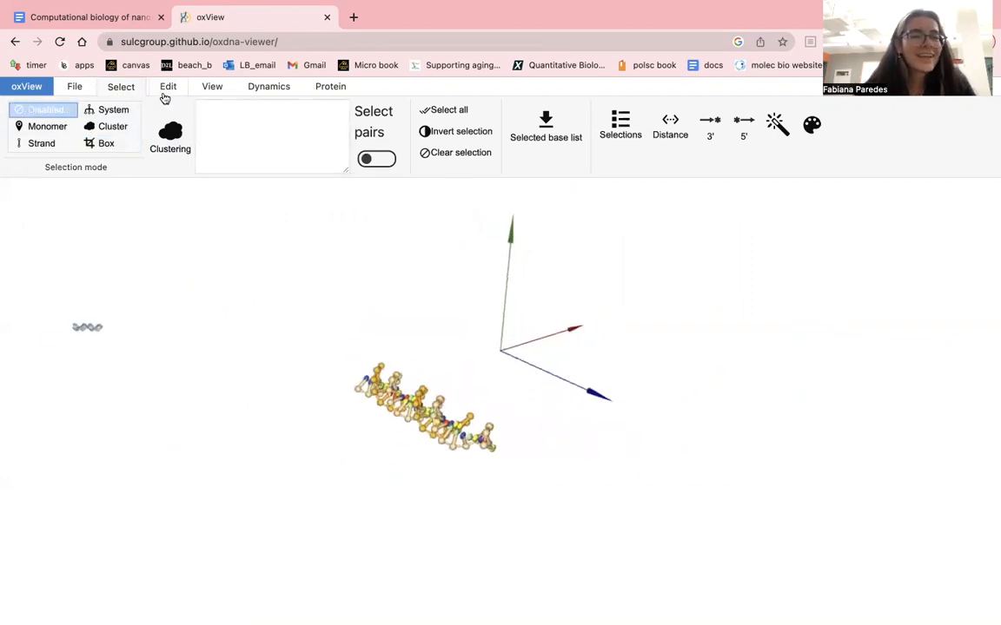
Box-select the distant new duplex, translate it to just above the near end of the first helix, and clear the selection
left_click(166, 91)
left_click(130, 88)
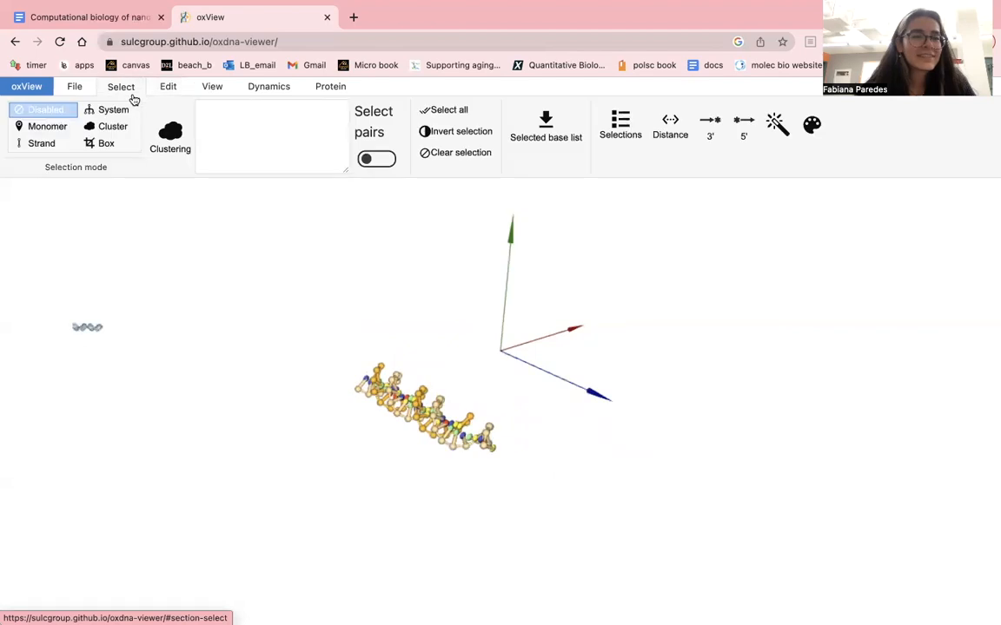
left_click(109, 143)
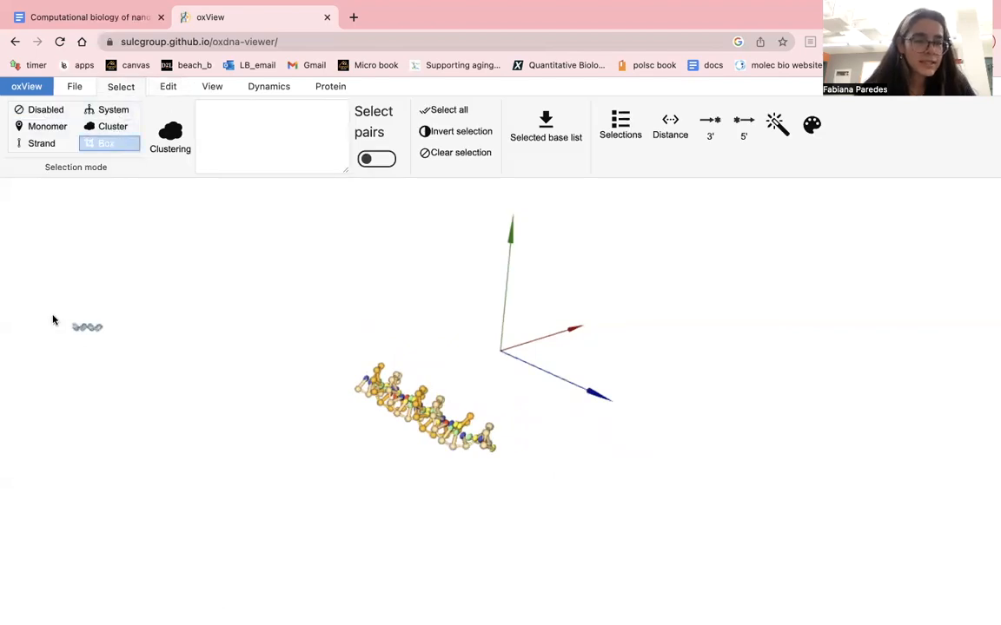
left_click_drag(47, 285, 139, 320)
left_click(170, 88)
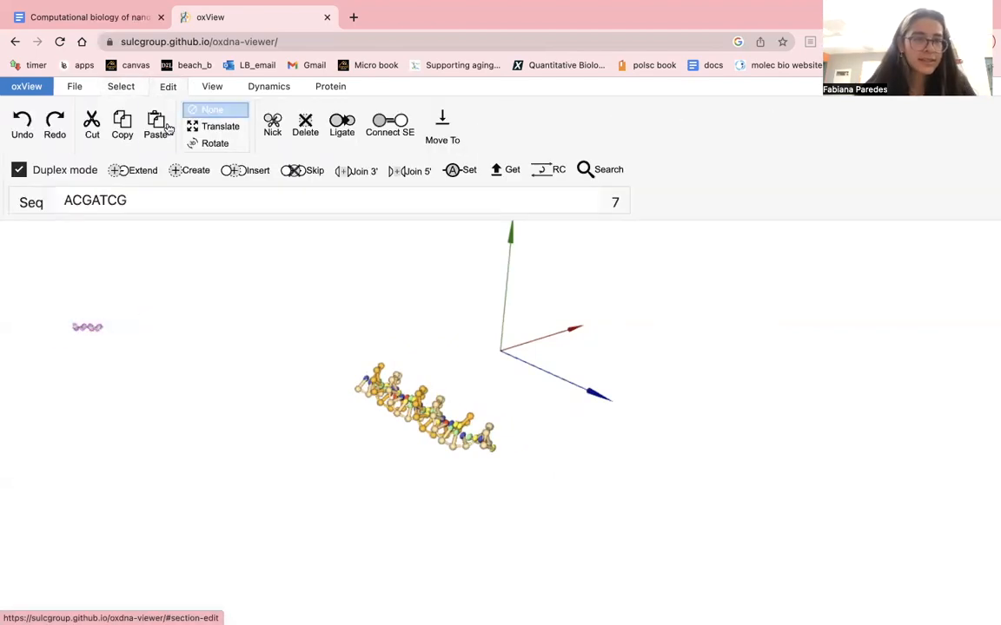
left_click(213, 126)
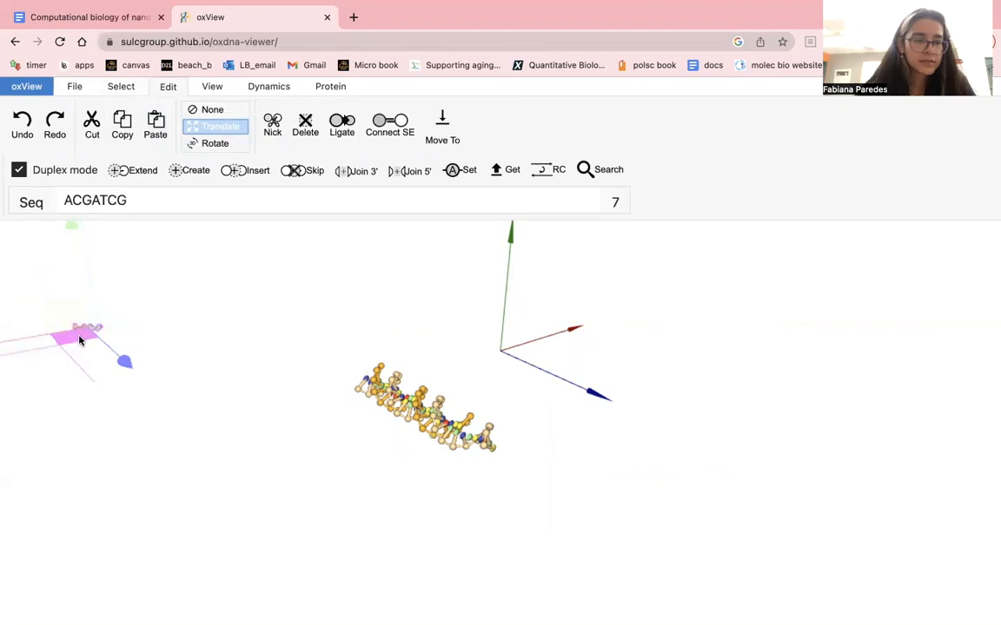
left_click_drag(79, 341, 372, 311)
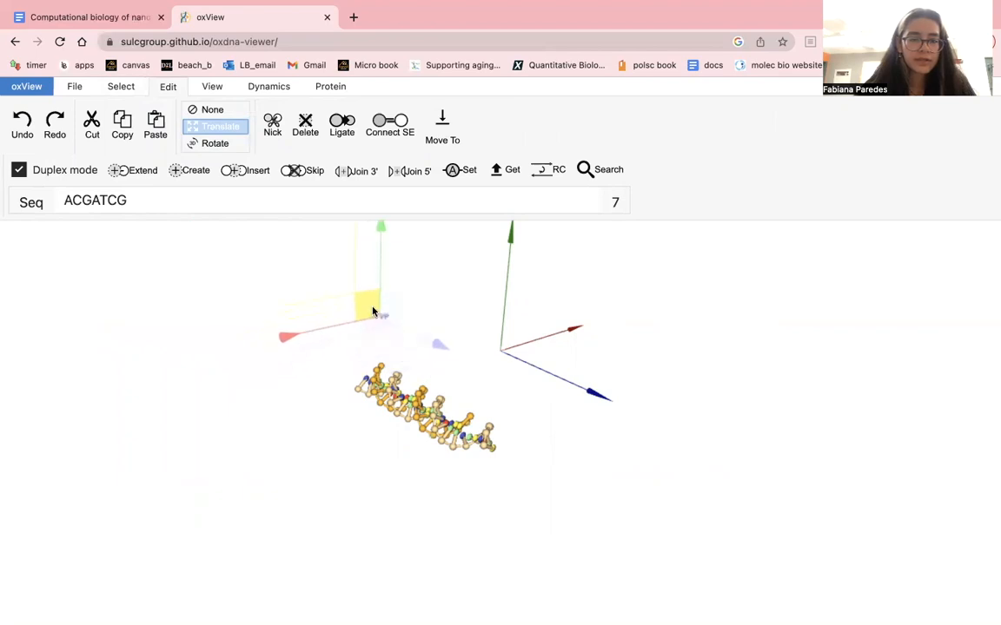
left_click(349, 357)
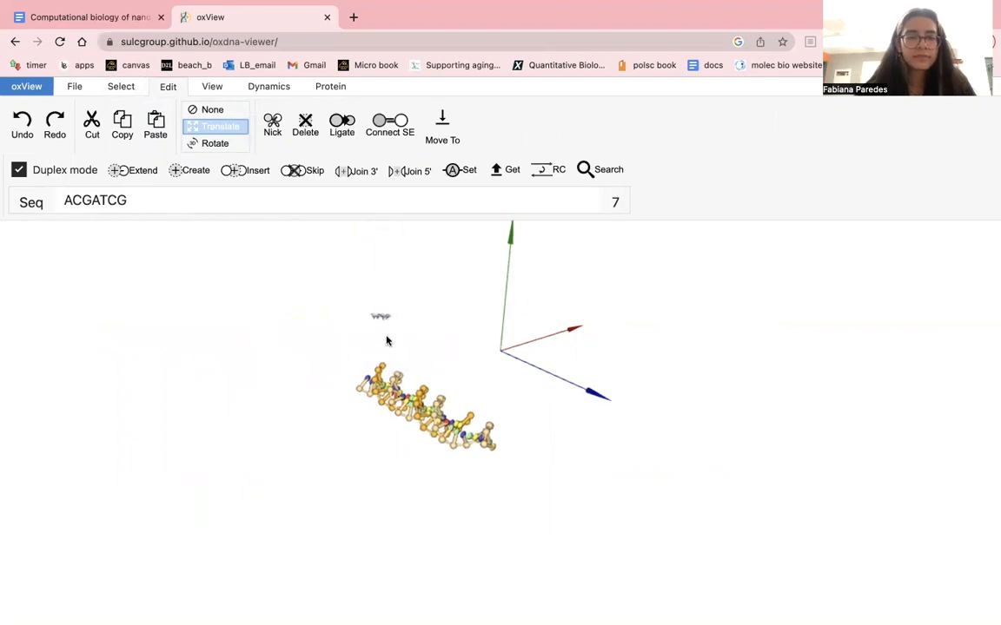
left_click(122, 87)
left_click(70, 110)
left_click_drag(284, 357, 434, 449)
left_click(165, 87)
left_click(122, 86)
left_click(108, 143)
left_click_drag(44, 169, 316, 383)
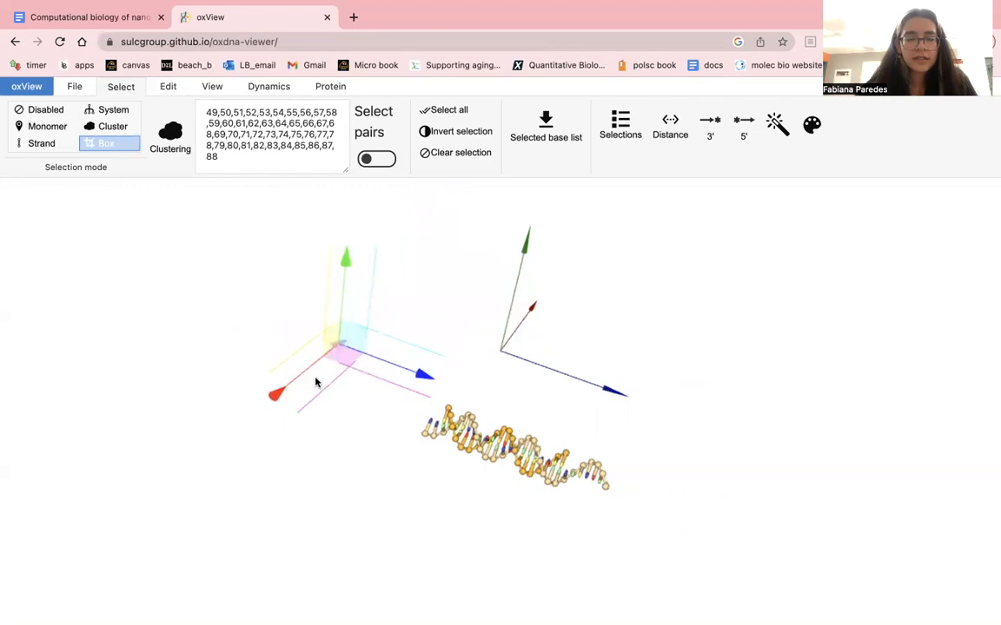
left_click(250, 312)
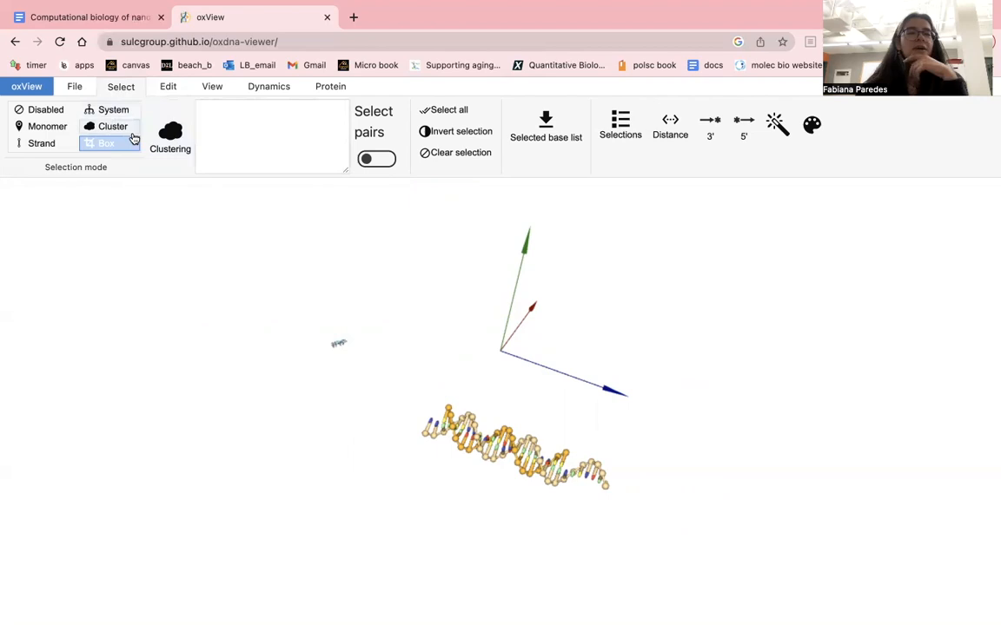
Turn off the transform tool, disable selection, and inspect the gap between the new duplex and the first helix from a wide view
left_click(166, 86)
left_click(215, 111)
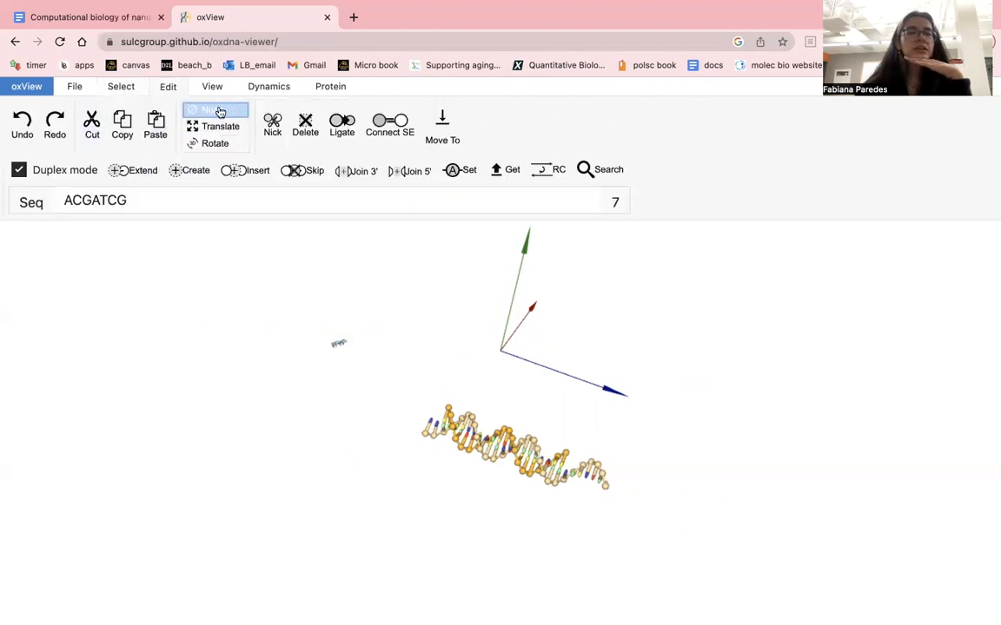
left_click(130, 89)
left_click(50, 110)
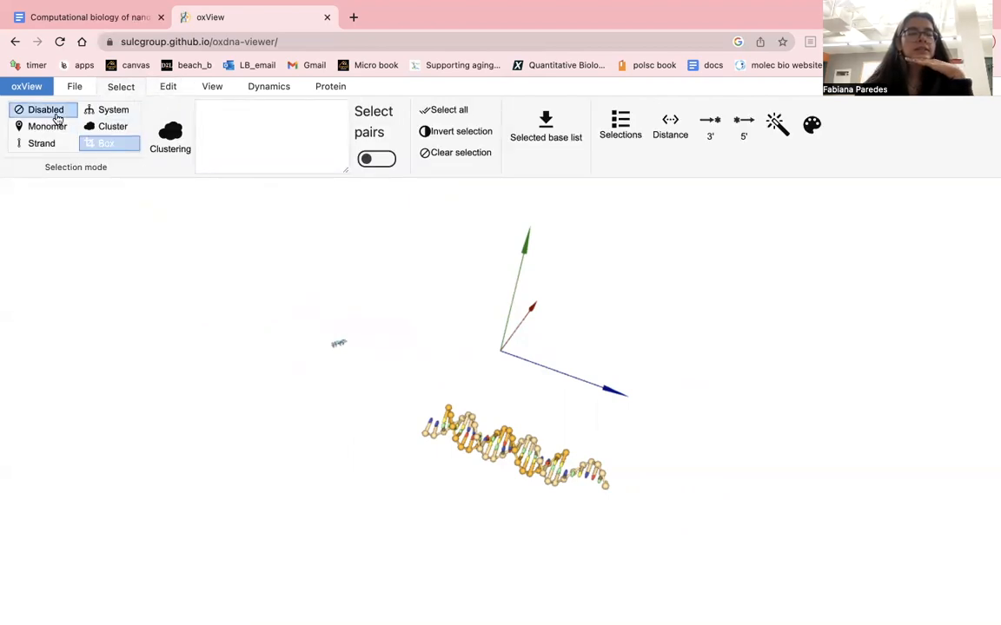
left_click_drag(253, 362, 499, 335)
left_click_drag(277, 420, 463, 395)
scroll(464, 394, "down", 5)
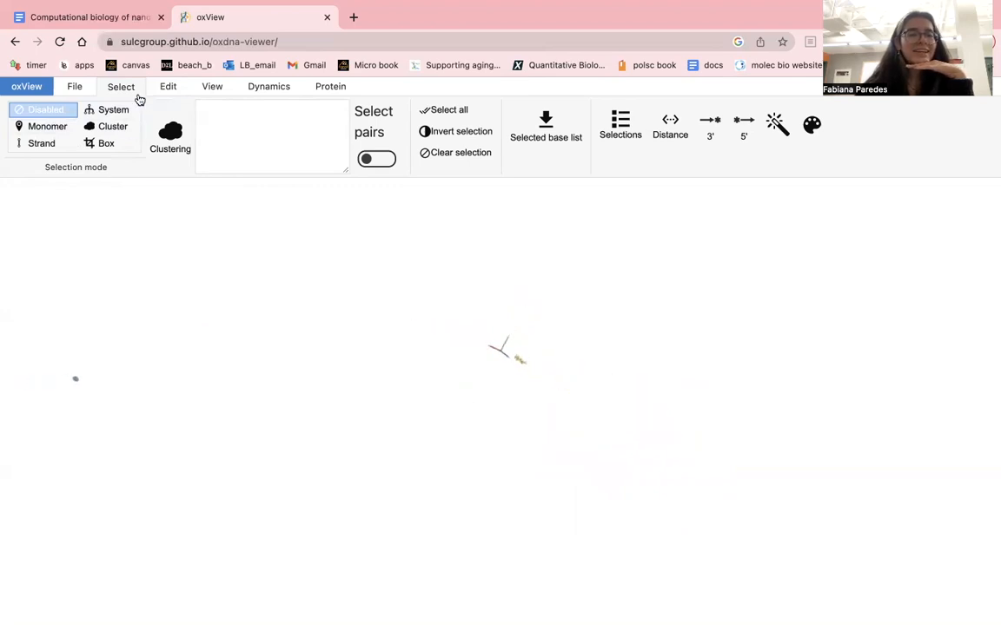
Box-select the new duplex in the wide view, translate it right beside the coordinate axes, and turn off selection and transform
left_click(97, 145)
left_click_drag(55, 349, 113, 418)
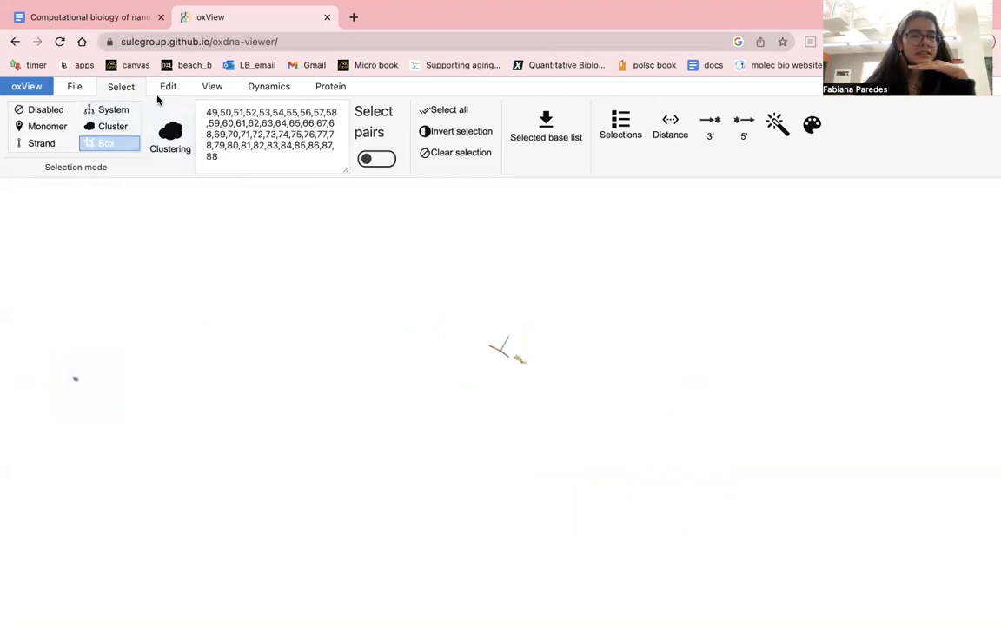
left_click(165, 87)
left_click(218, 128)
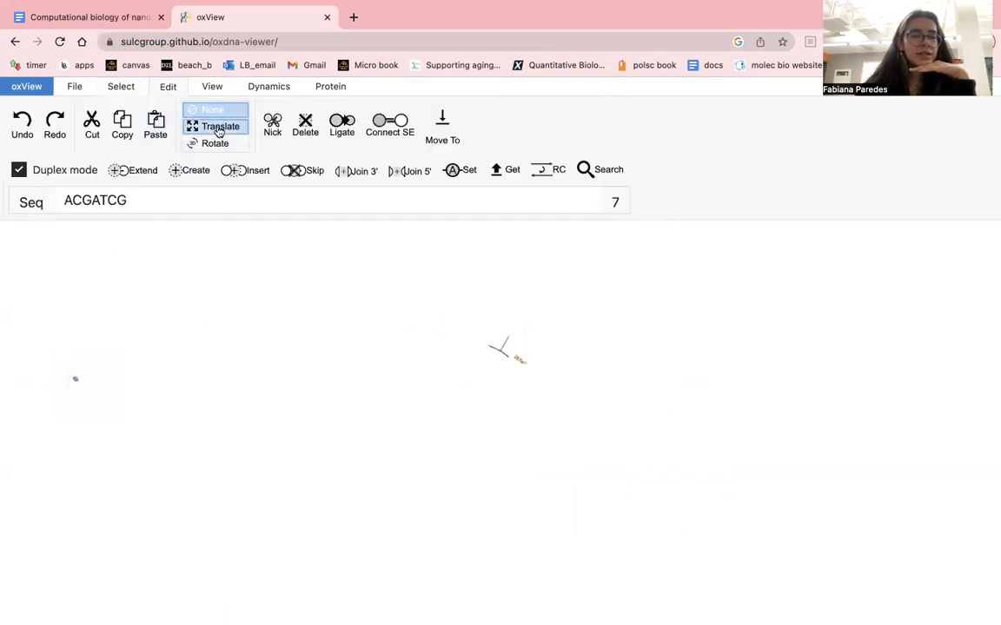
left_click_drag(90, 379, 509, 350)
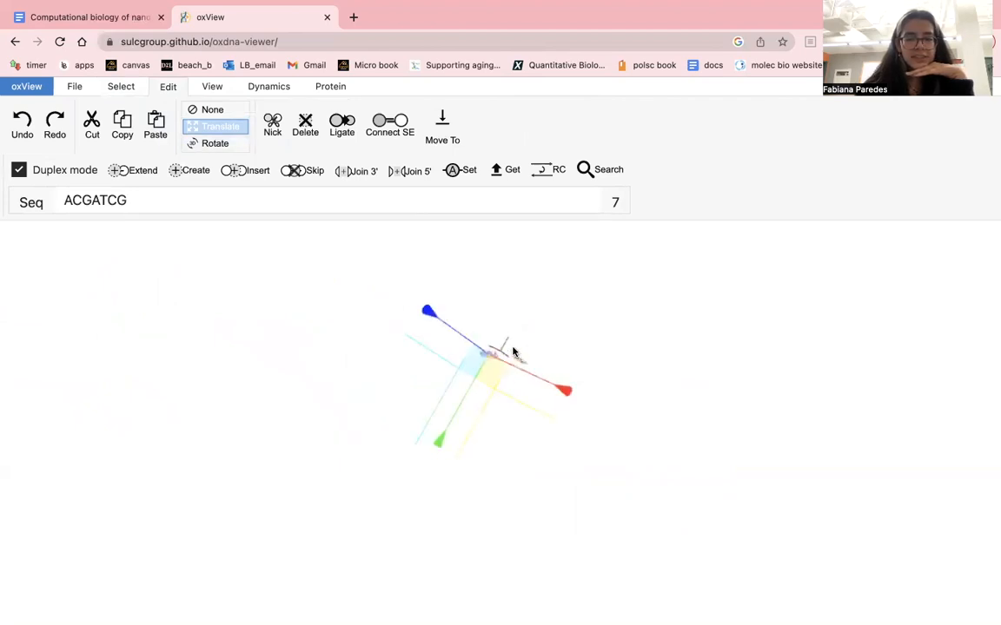
left_click(121, 87)
left_click(39, 110)
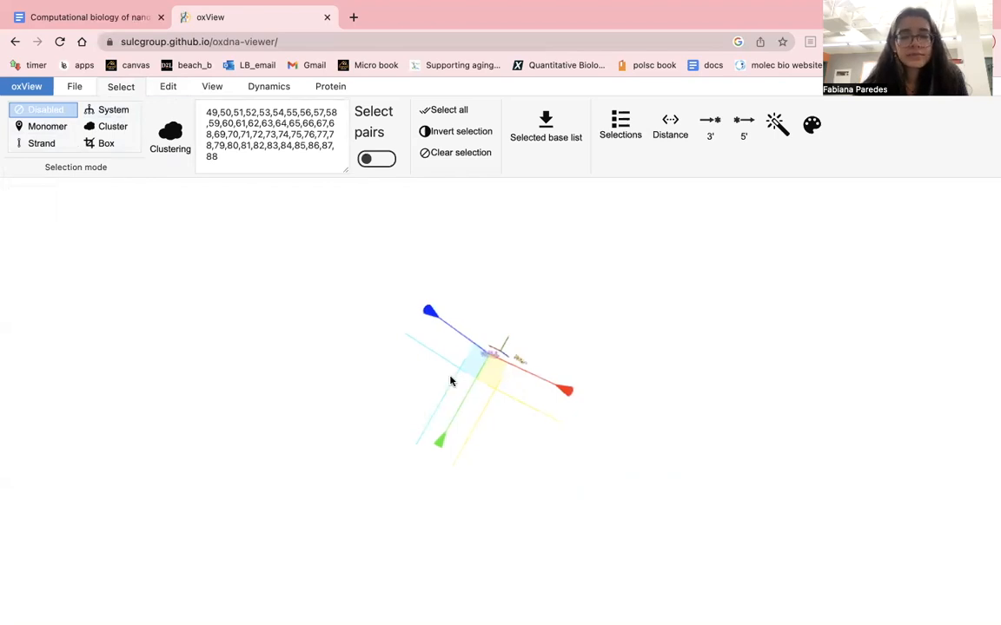
left_click(168, 86)
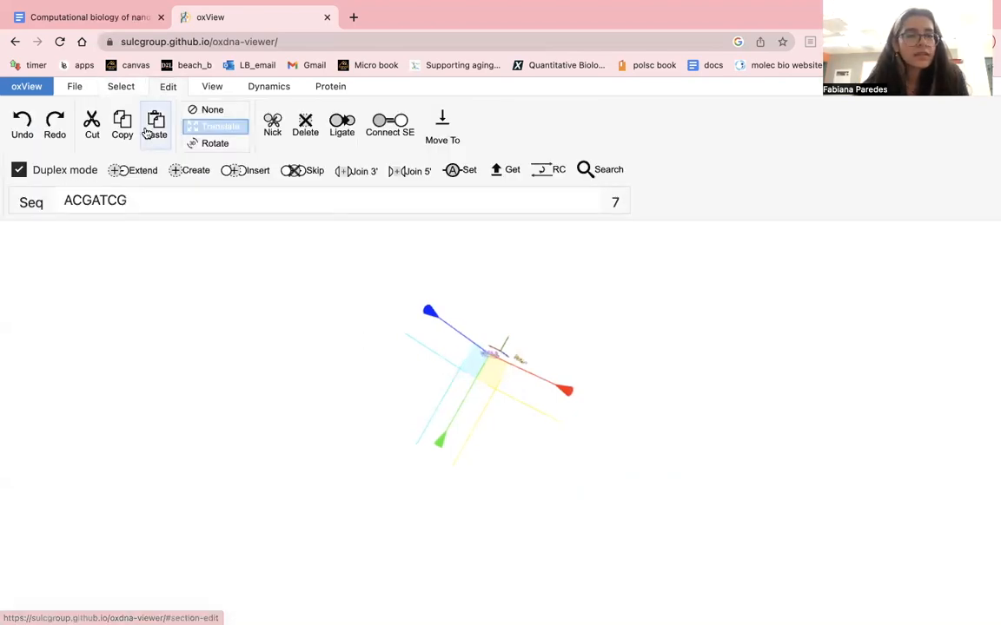
left_click(208, 109)
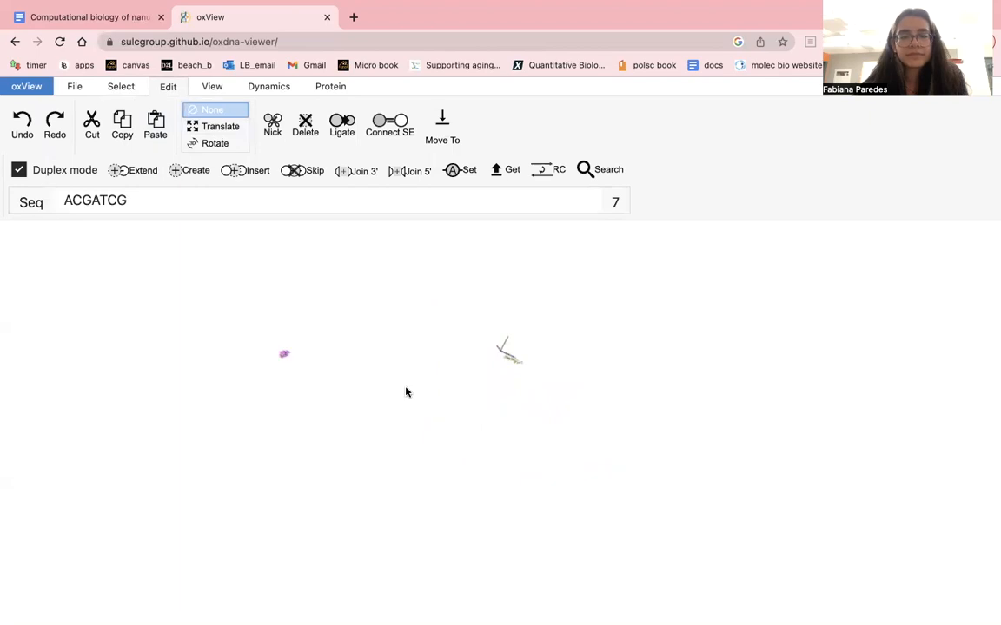
From the changed viewing angle, translate the still-selected duplex over to the tip of the coordinate axes and turn off the transform tool
left_click(130, 89)
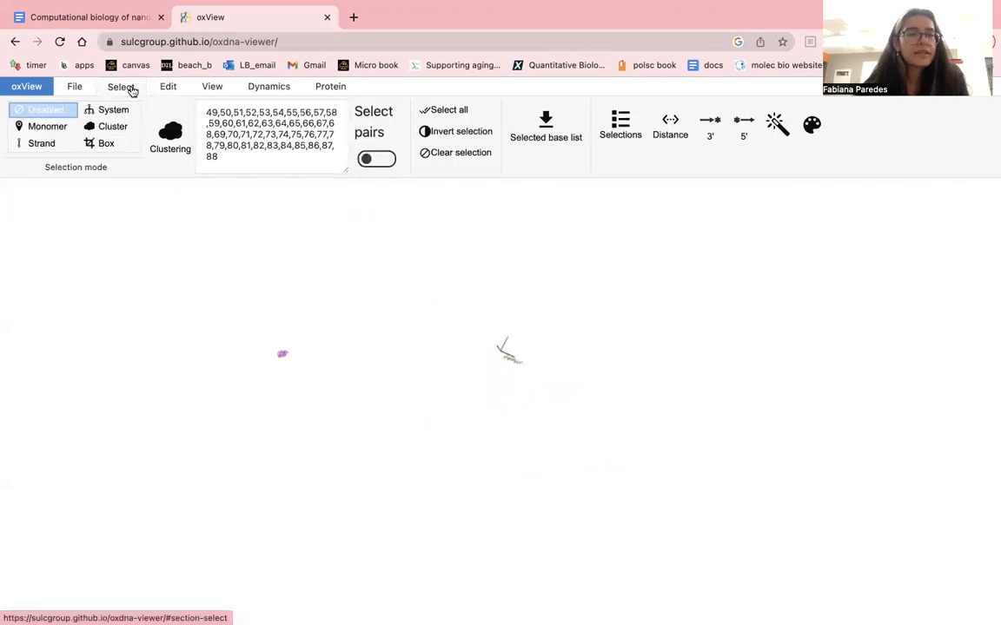
left_click(111, 144)
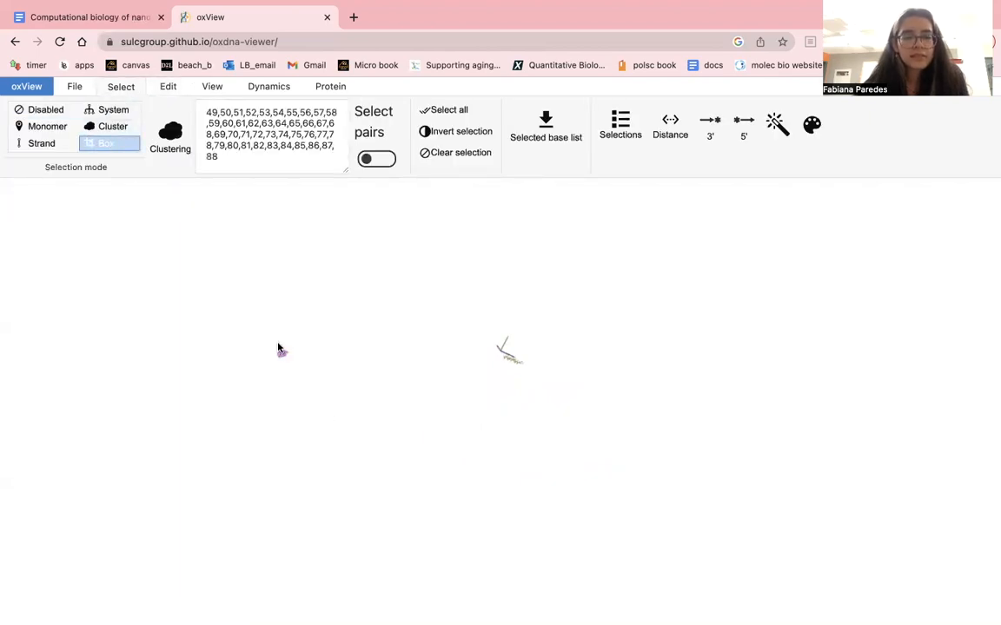
left_click(168, 86)
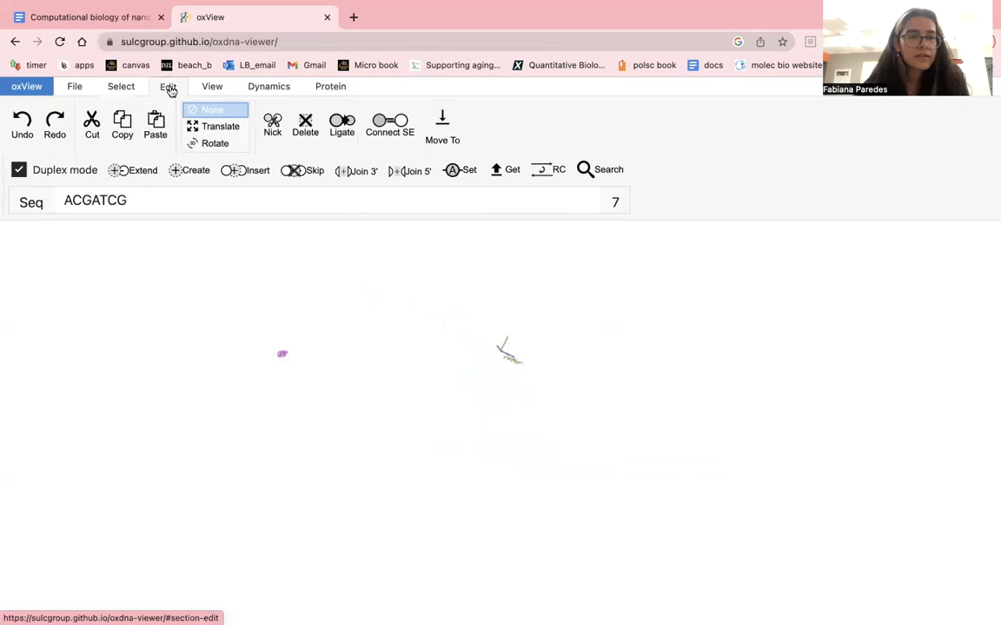
left_click(215, 126)
left_click_drag(280, 345, 492, 330)
left_click(212, 110)
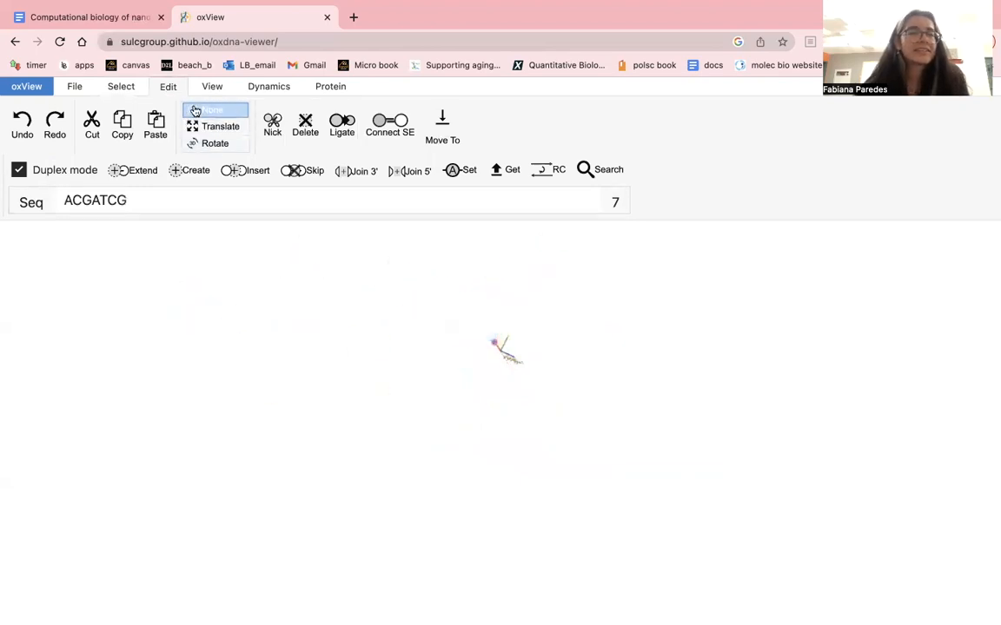
left_click(124, 87)
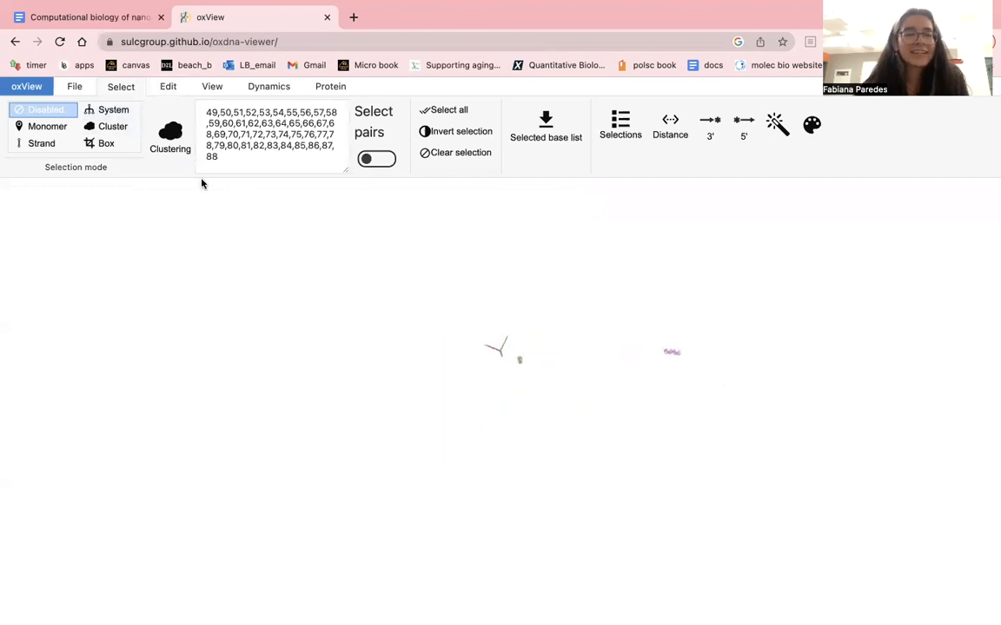
Translate the selected duplex from its far side position back across the first helix to the end of the red axis, and deselect it
left_click(169, 88)
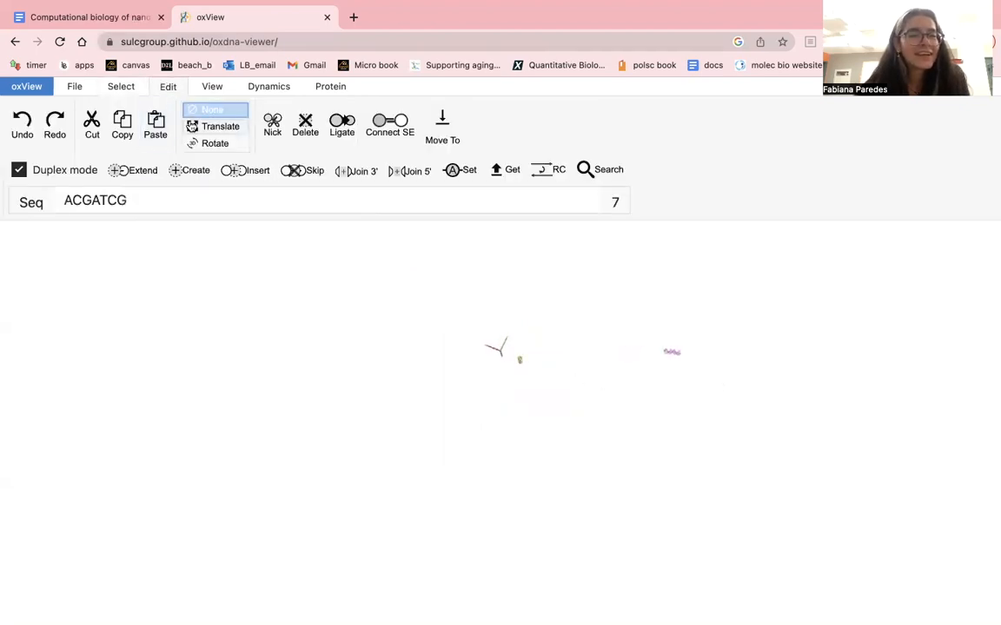
left_click(121, 87)
left_click(122, 143)
left_click(168, 88)
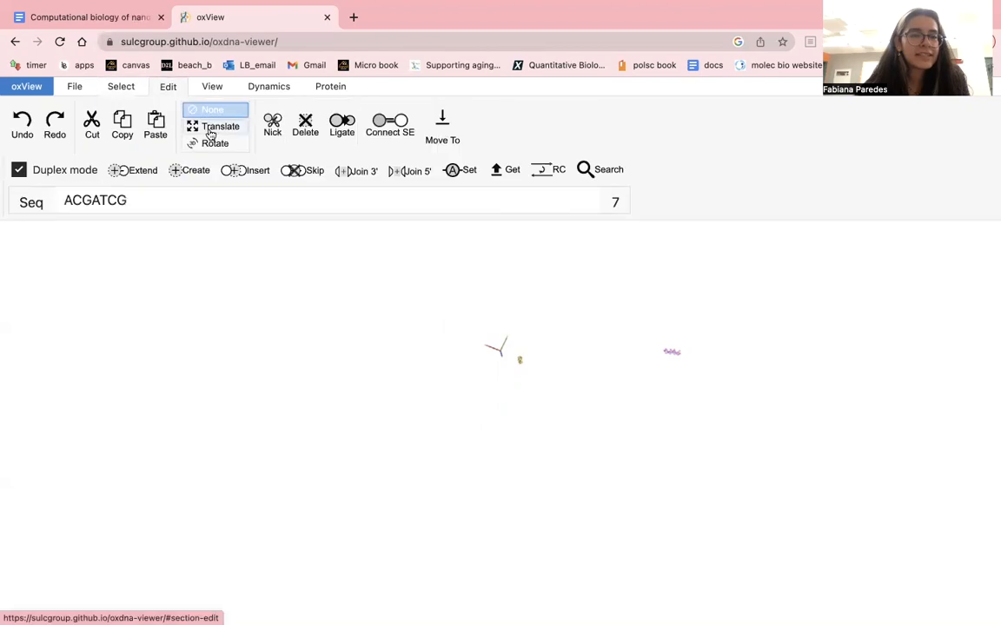
left_click(212, 129)
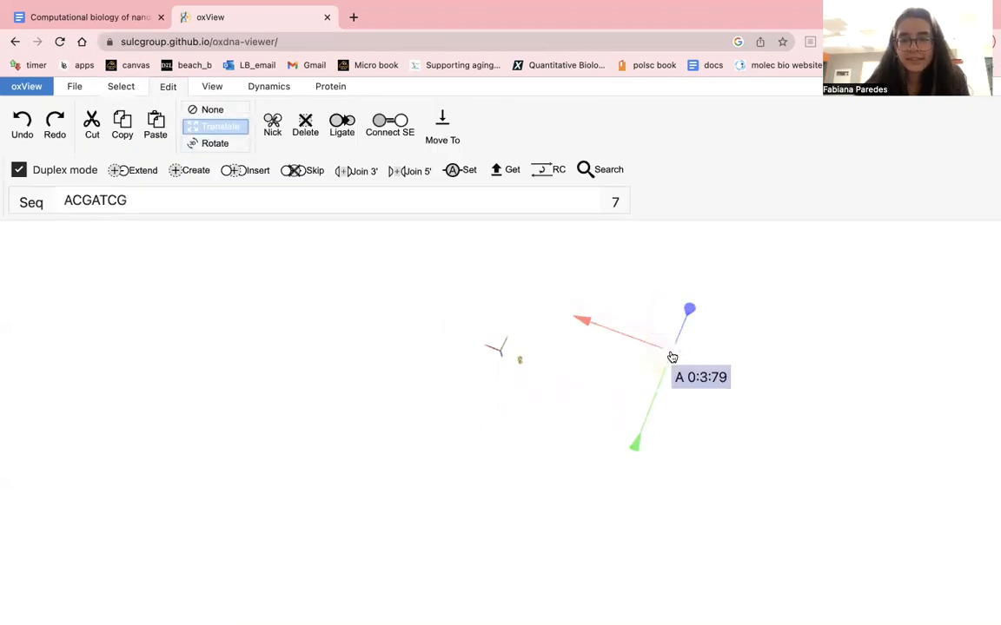
left_click_drag(666, 351, 435, 285)
left_click(212, 110)
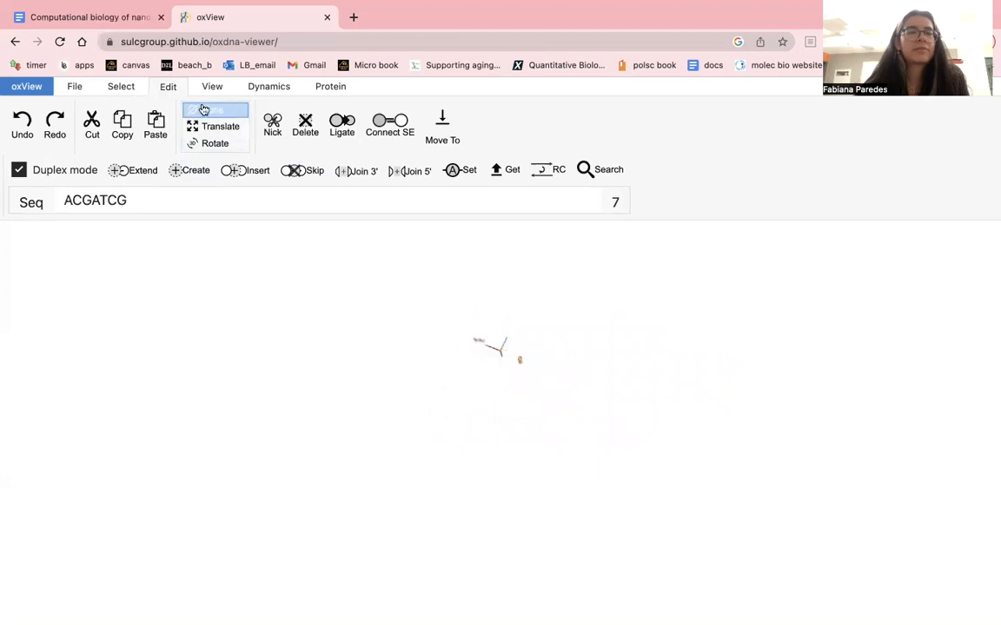
left_click_drag(365, 393, 461, 323)
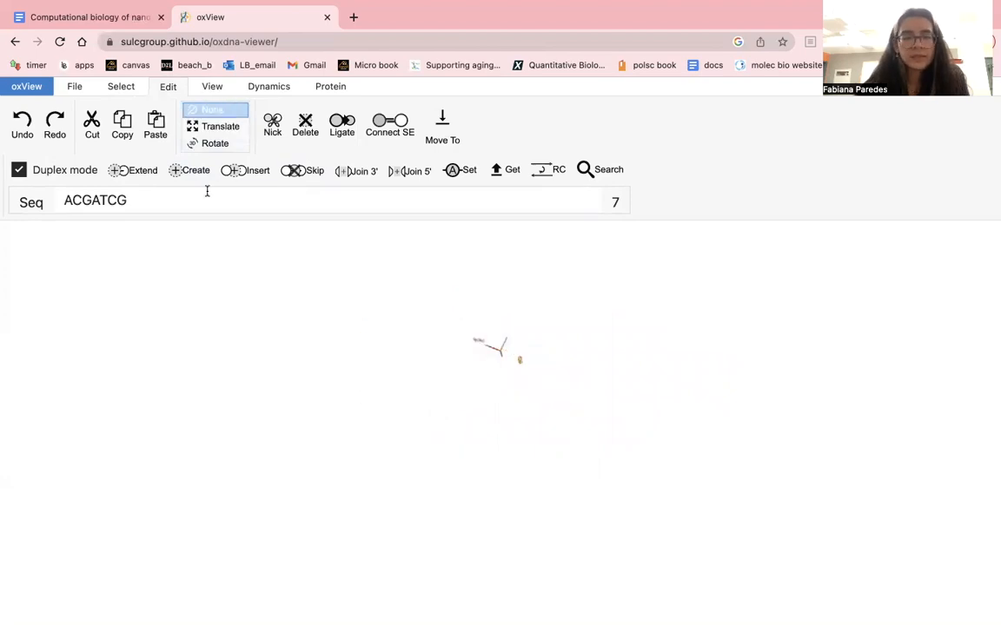
left_click(121, 87)
left_click(62, 109)
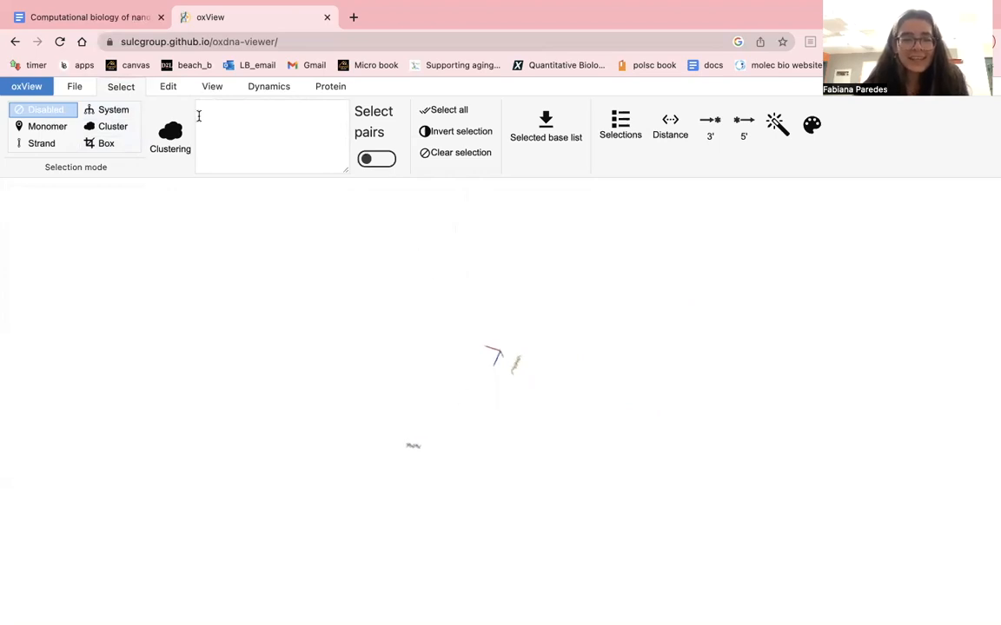
Box-select the new duplex again and translate it to just above the coordinate axes, close to the first helix
left_click(105, 144)
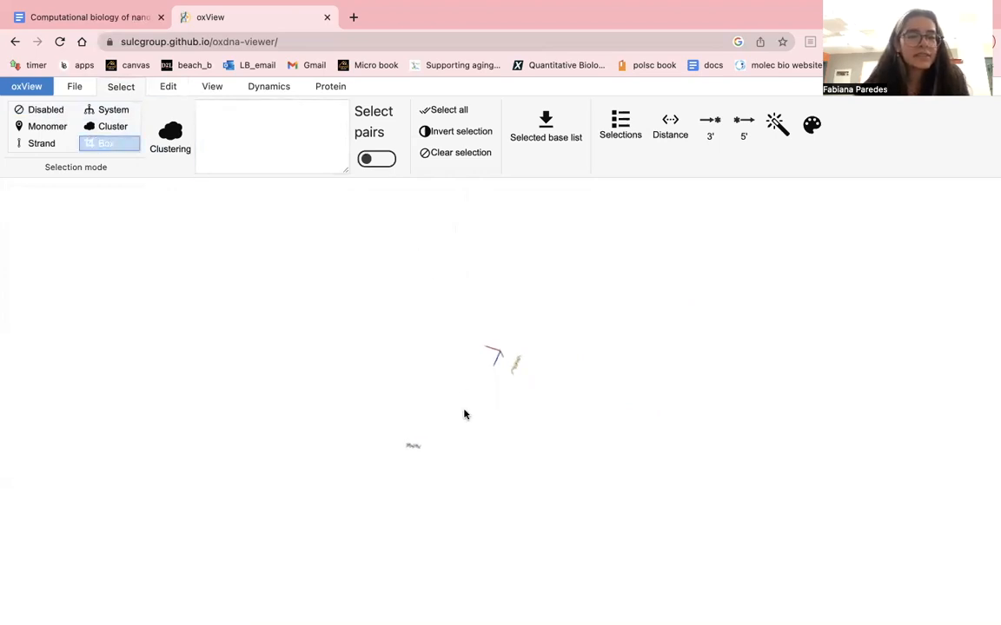
left_click(168, 87)
left_click(213, 127)
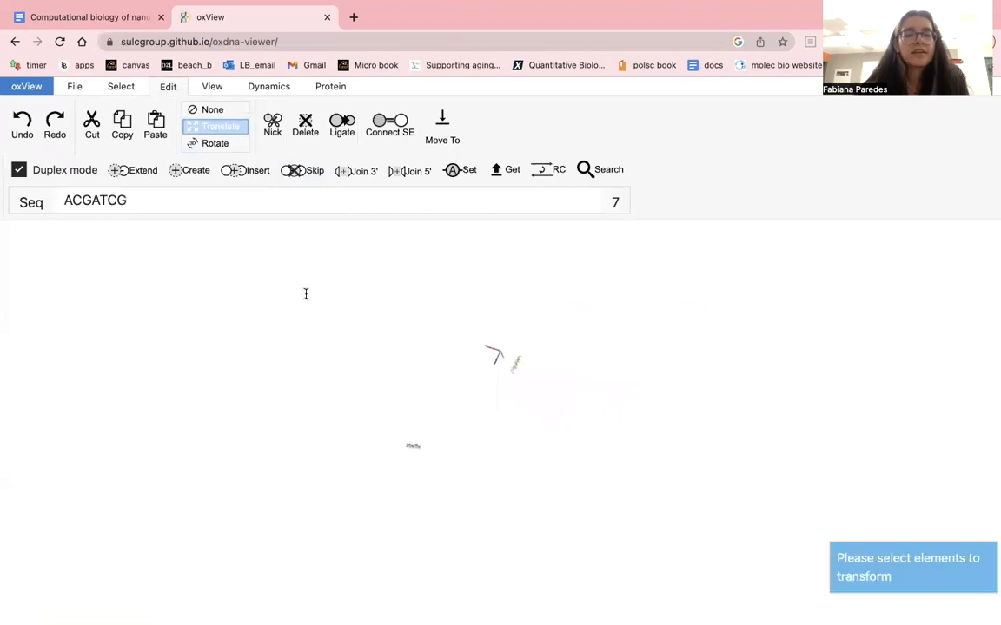
left_click(121, 87)
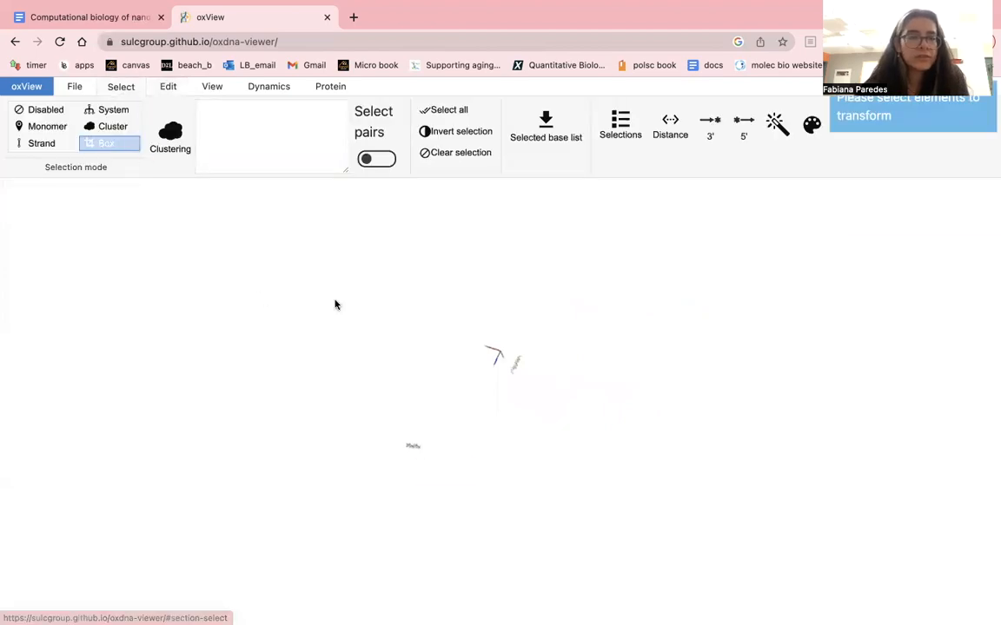
left_click_drag(335, 382, 472, 499)
left_click(174, 90)
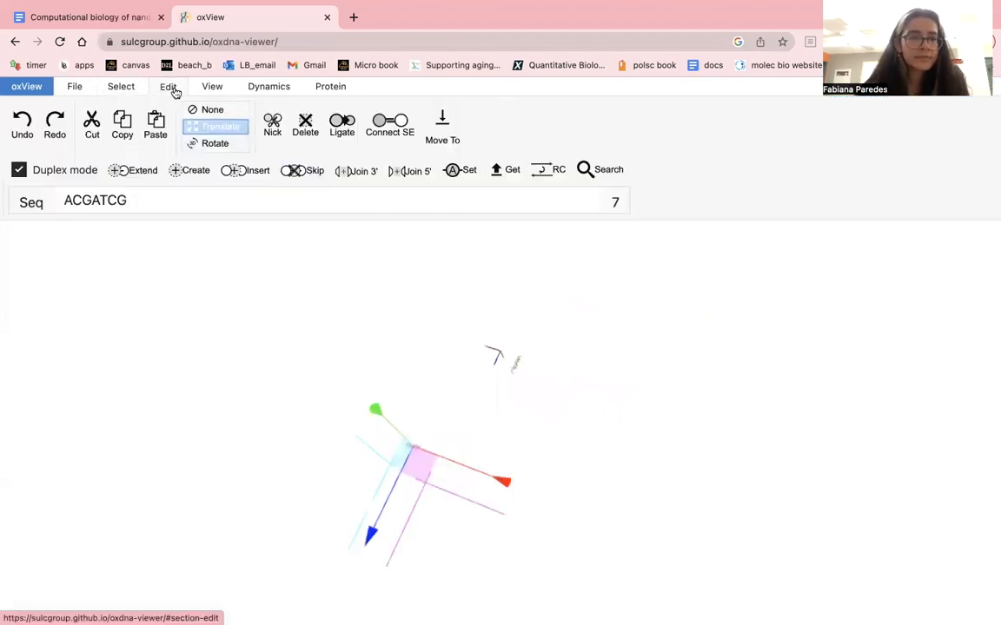
left_click_drag(420, 462, 520, 344)
scroll(445, 379, "down", 3)
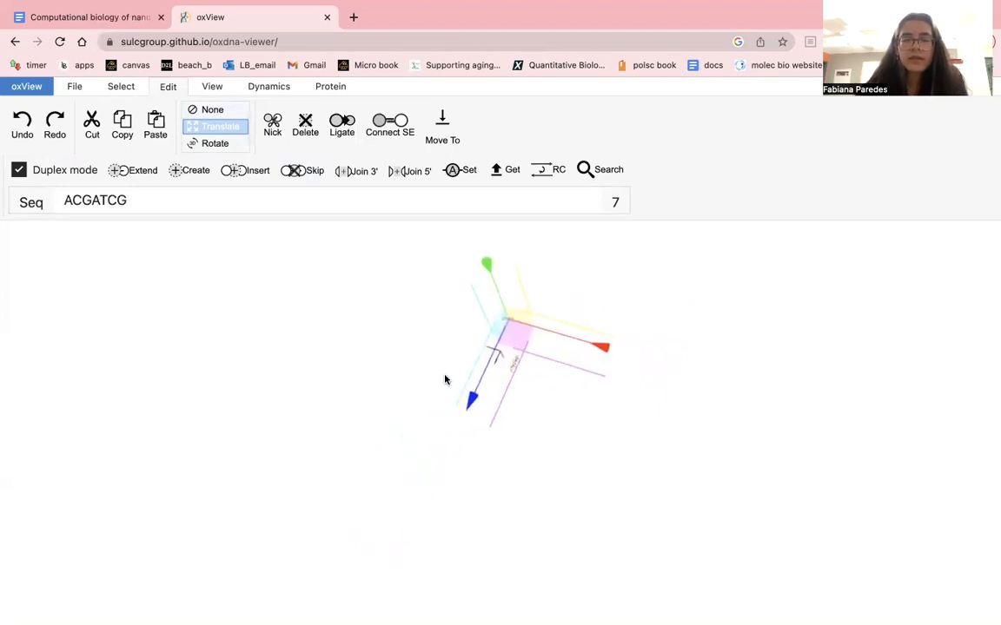
scroll(444, 380, "up", 5)
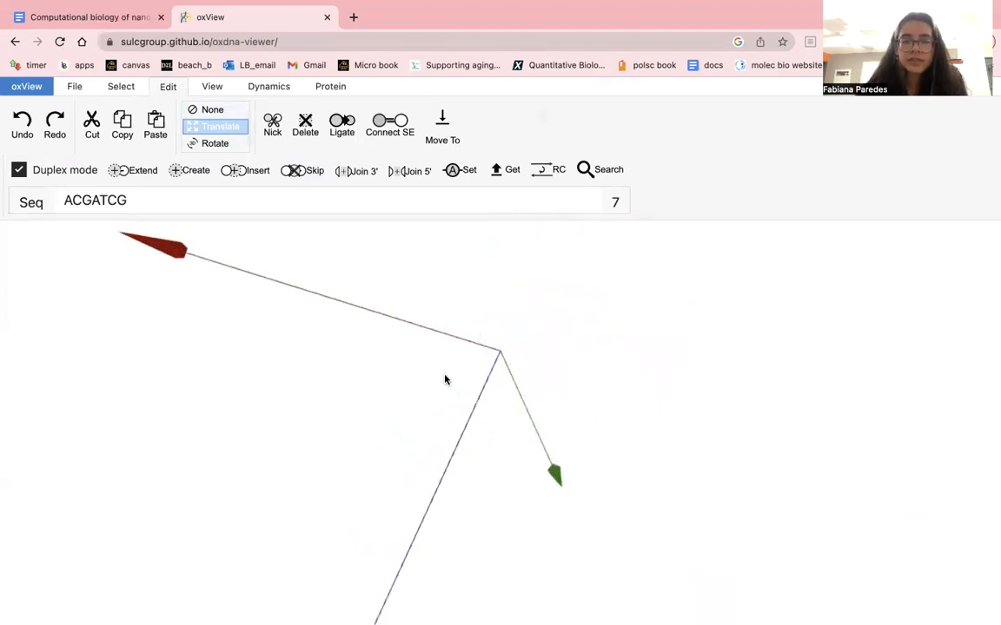
scroll(444, 380, "down", 6)
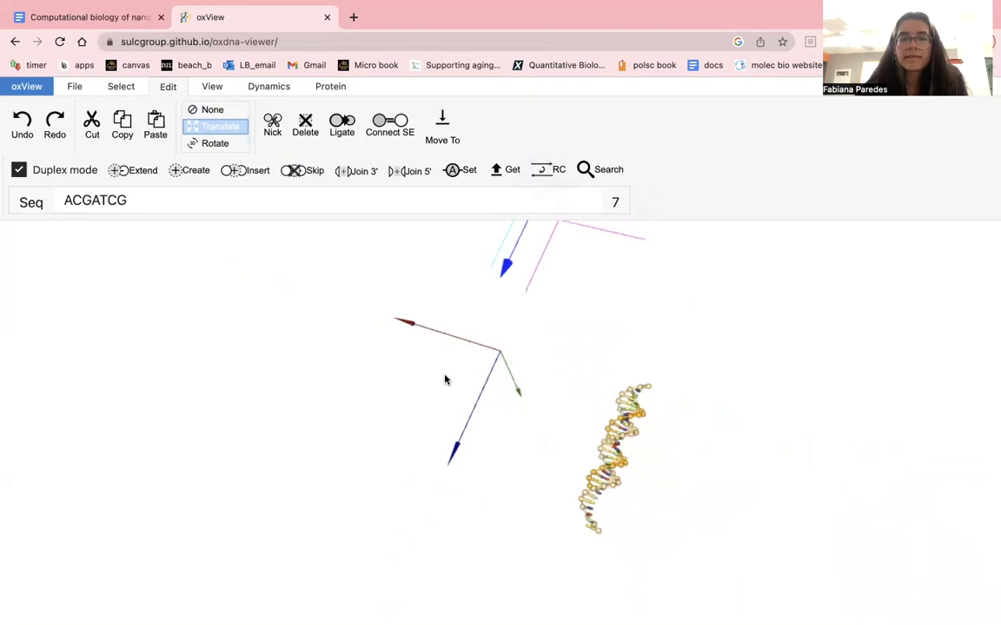
Disable selection mode and translate the still-selected second duplex closer to the first helix, just across the coordinate axes
left_click_drag(539, 251, 630, 362)
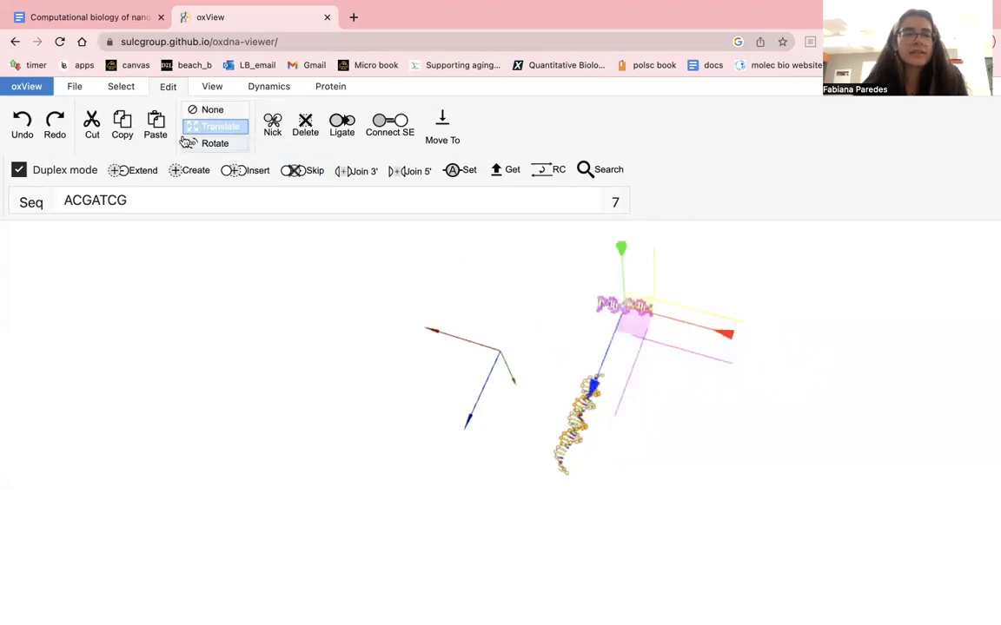
left_click(121, 86)
left_click(45, 110)
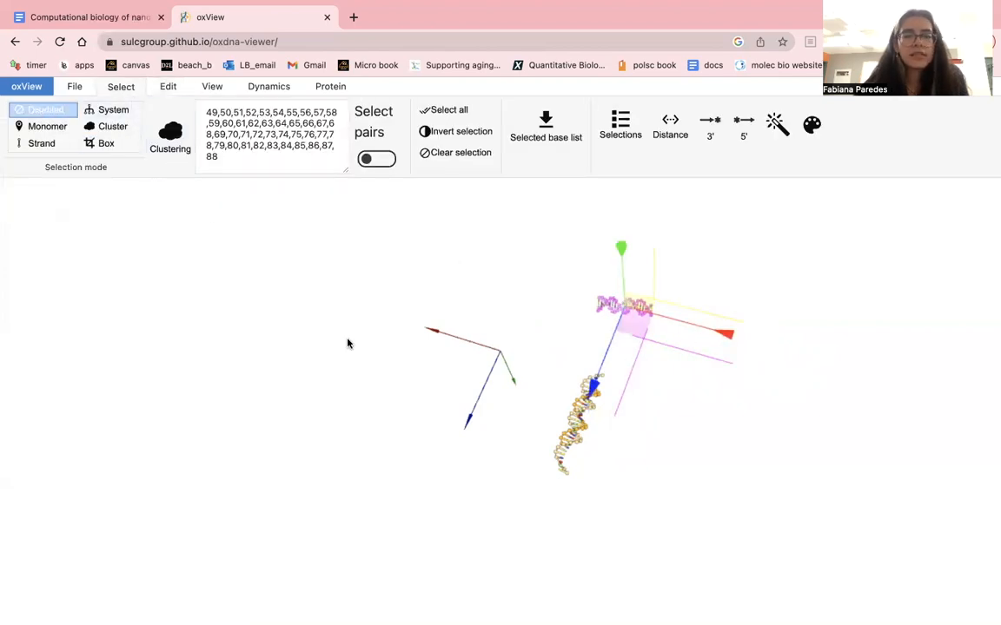
left_click_drag(662, 382, 688, 458)
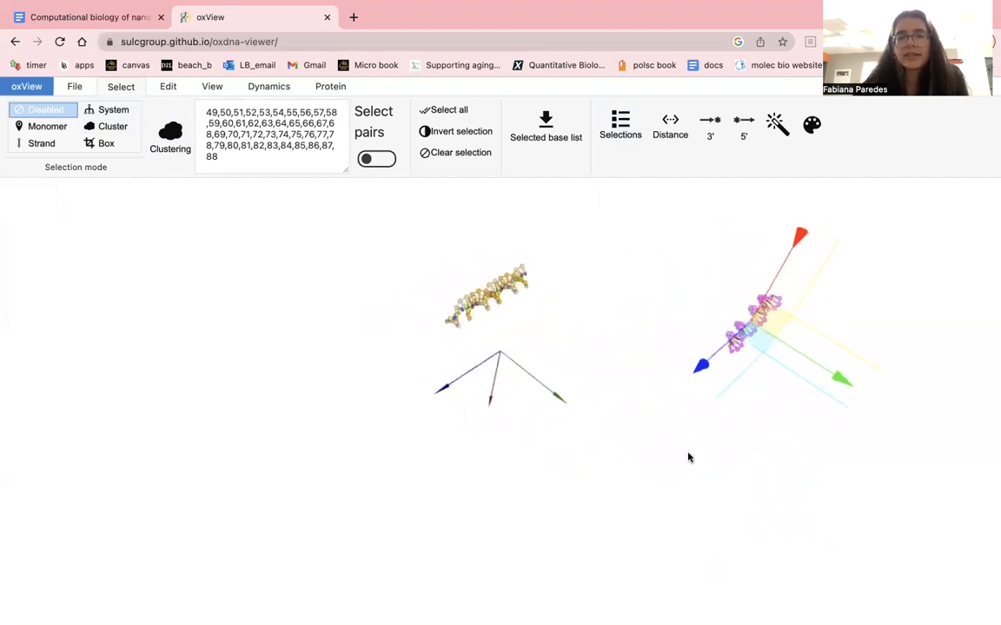
left_click_drag(634, 542, 646, 478)
left_click_drag(763, 353, 626, 350)
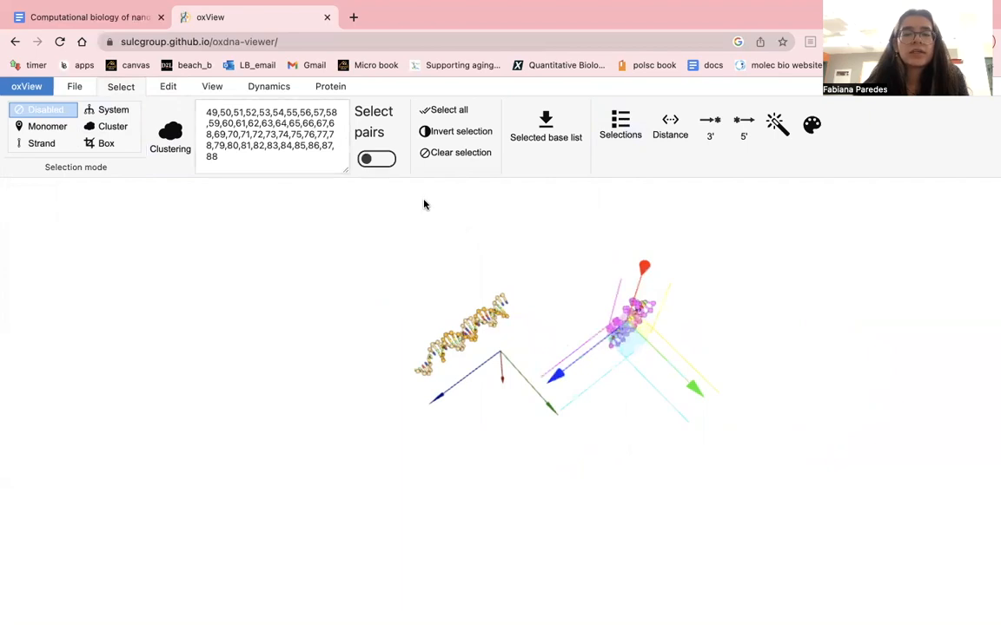
Rotate the selected duplex until it lies roughly parallel to the first helix, and turn off the transform tool
left_click(170, 88)
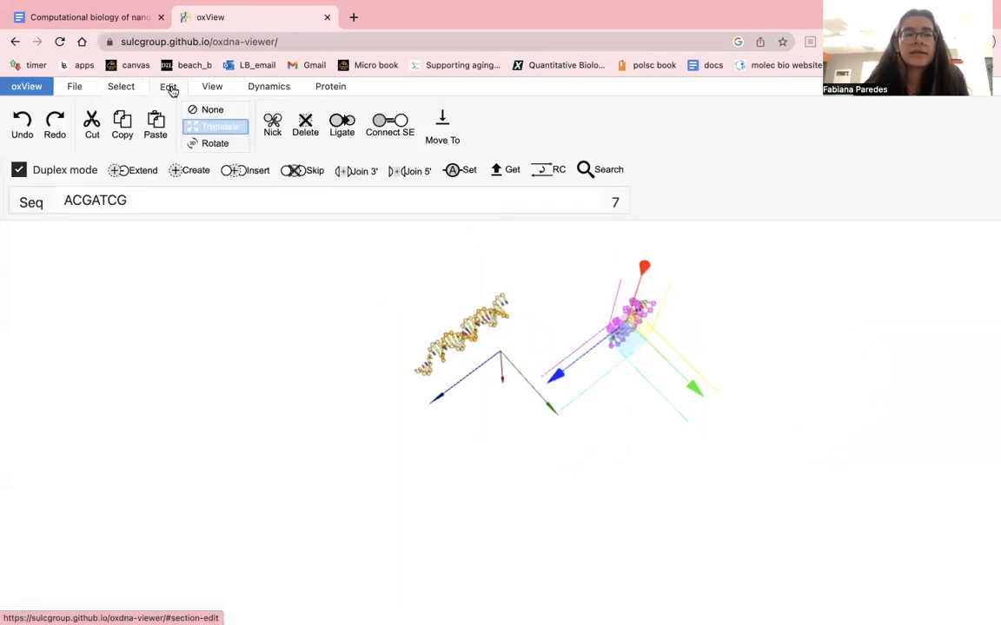
left_click(210, 154)
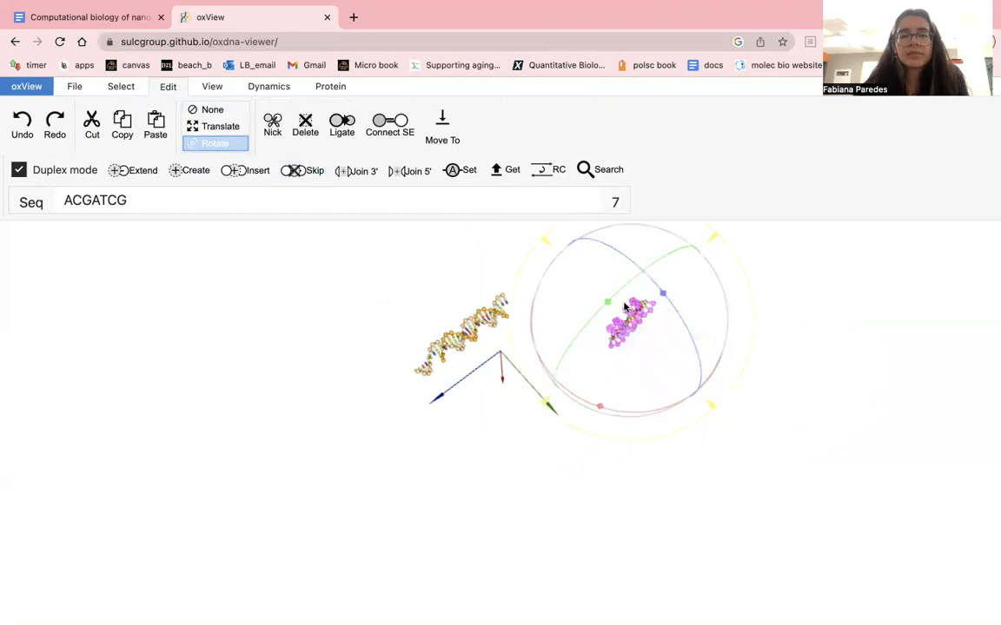
left_click_drag(608, 307, 650, 313)
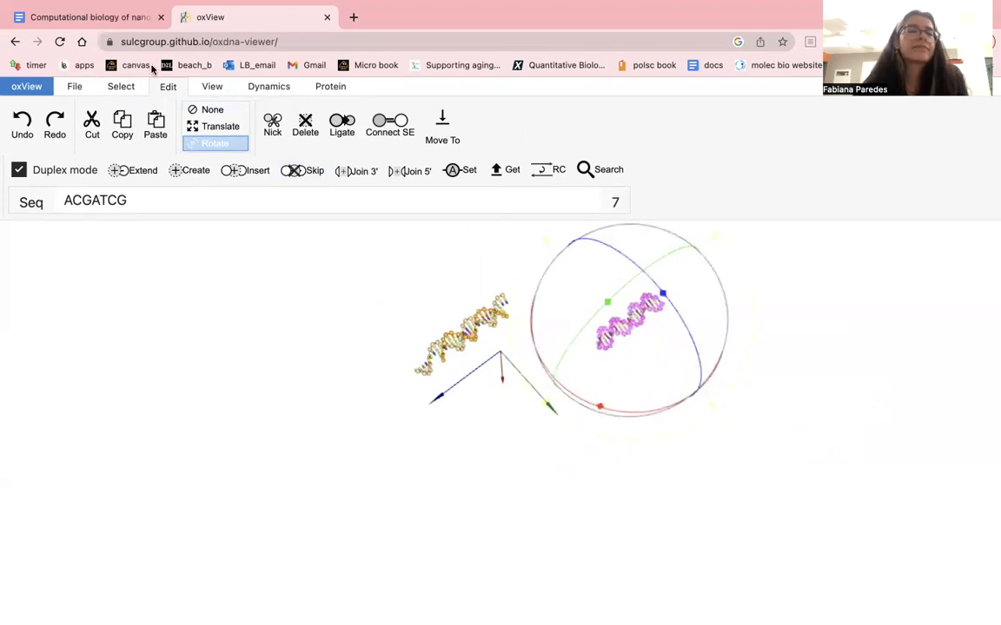
left_click(121, 87)
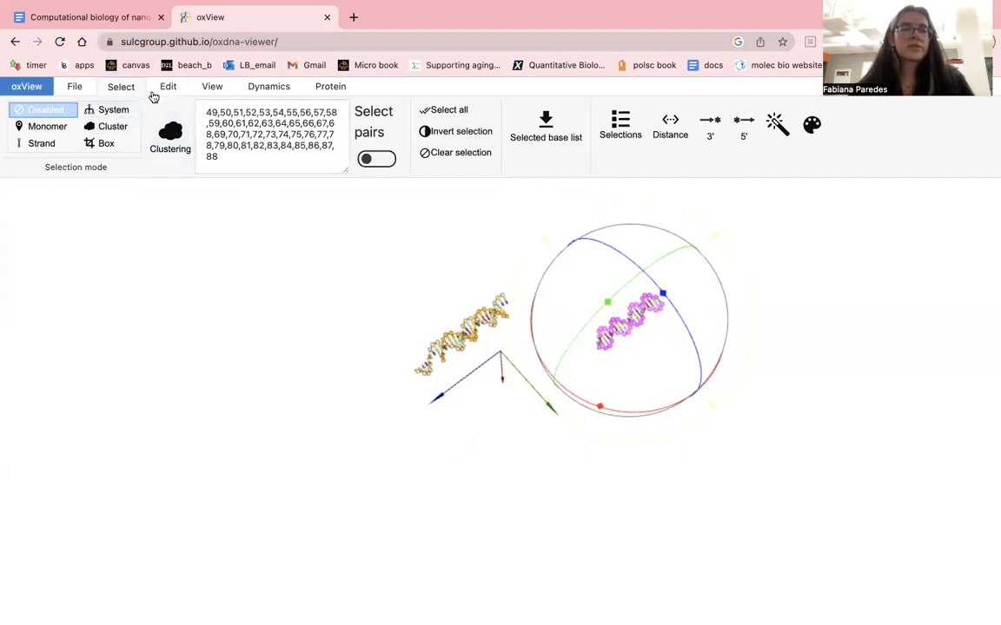
left_click(160, 90)
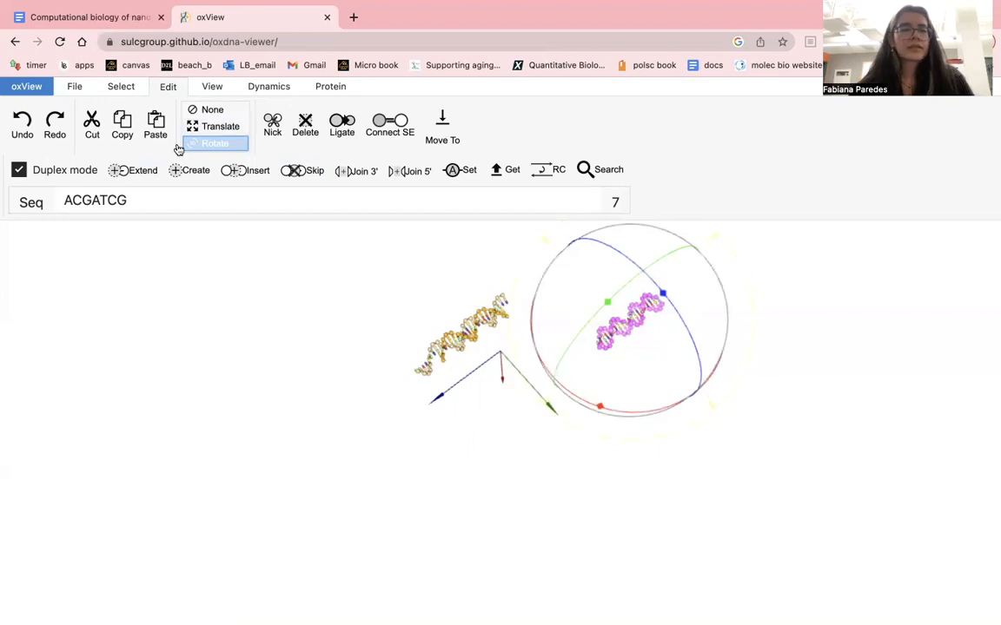
left_click(201, 112)
scroll(703, 359, "down", 2)
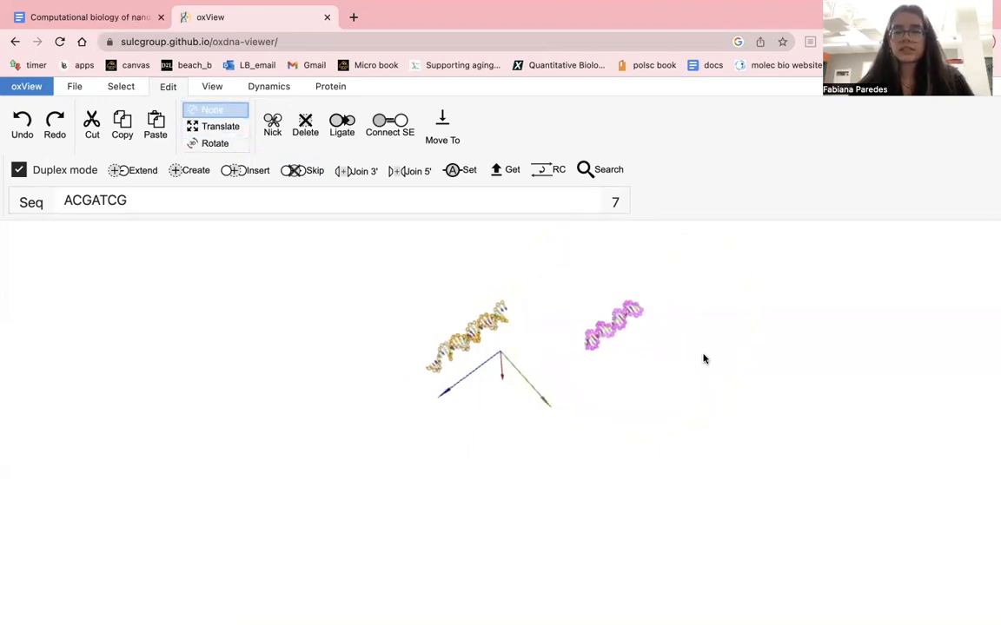
scroll(703, 358, "up", 5)
left_click_drag(703, 359, 263, 421)
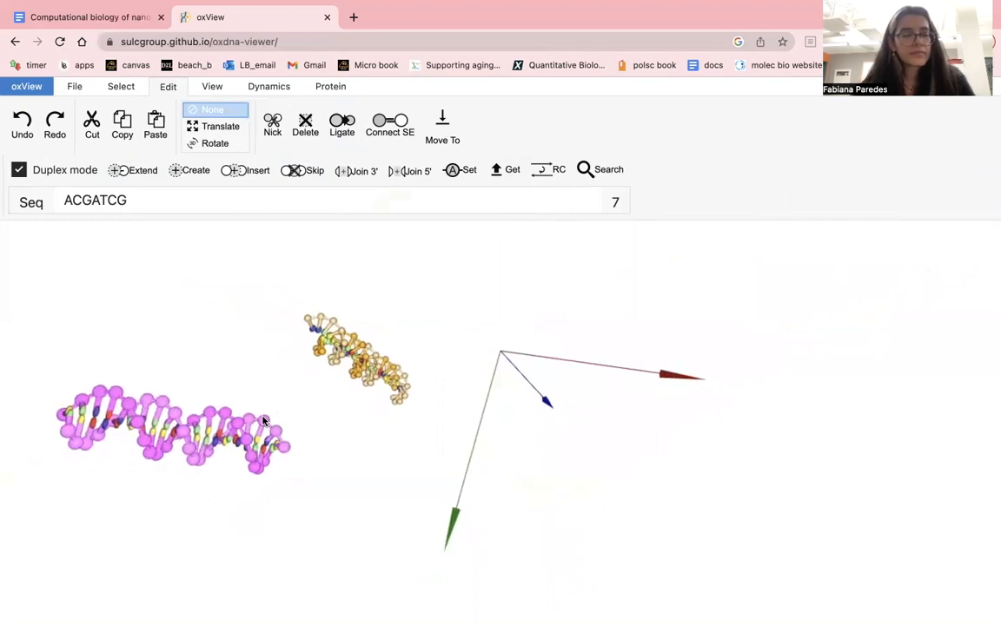
Switch to the Google Docs sequence document and copy the trailing ACGATCG overhang of nstar20_strand2
left_click(107, 17)
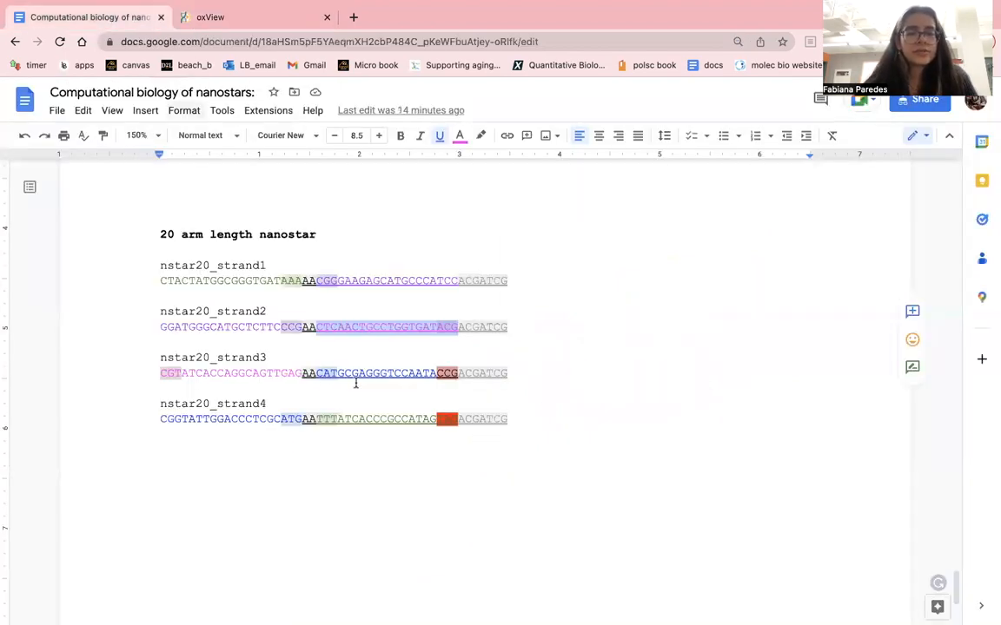
double_click(457, 348)
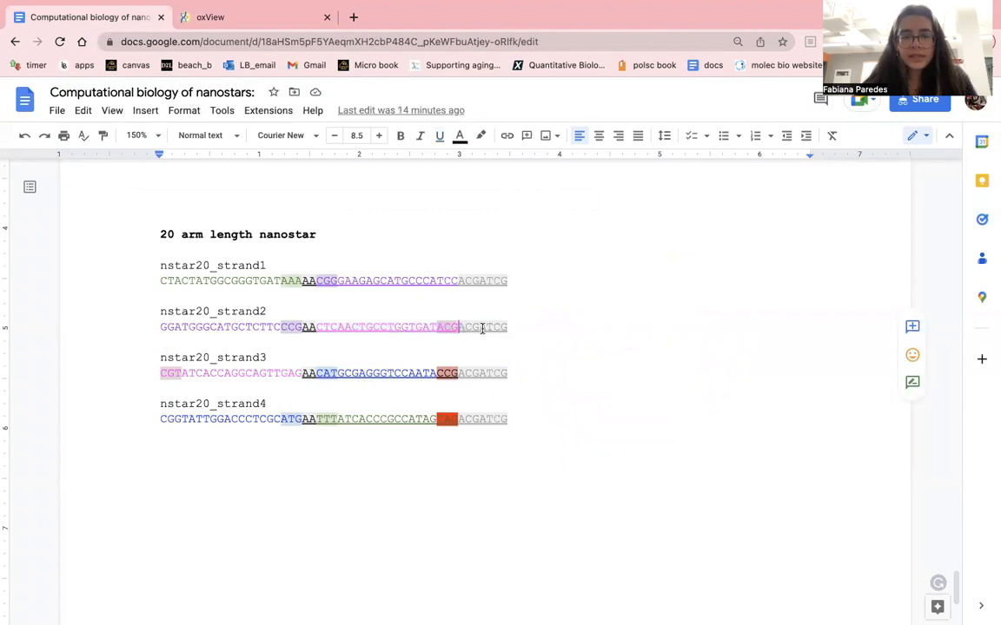
left_click_drag(482, 328, 517, 328)
key("super+c")
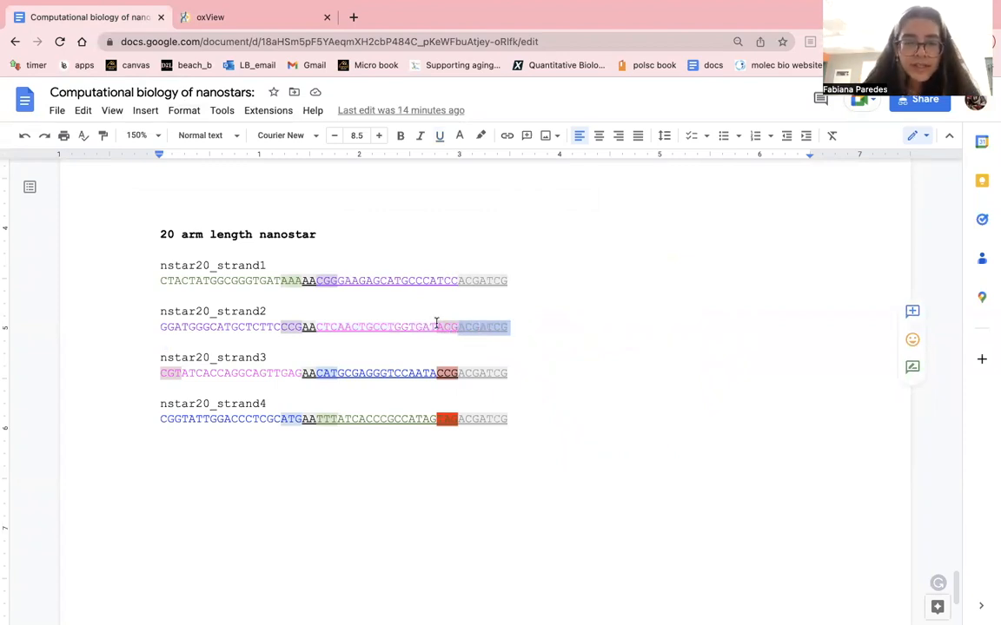
Return to oxView and examine the second duplex's ends against nstar20_strand2 to locate the base where the overhang attaches
left_click(276, 26)
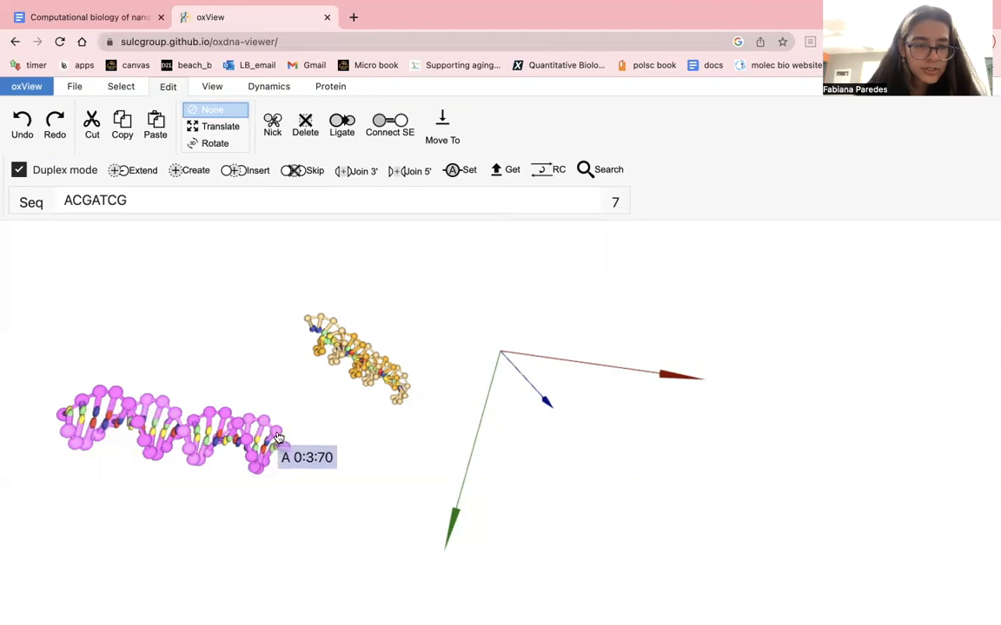
left_click_drag(285, 449, 235, 333)
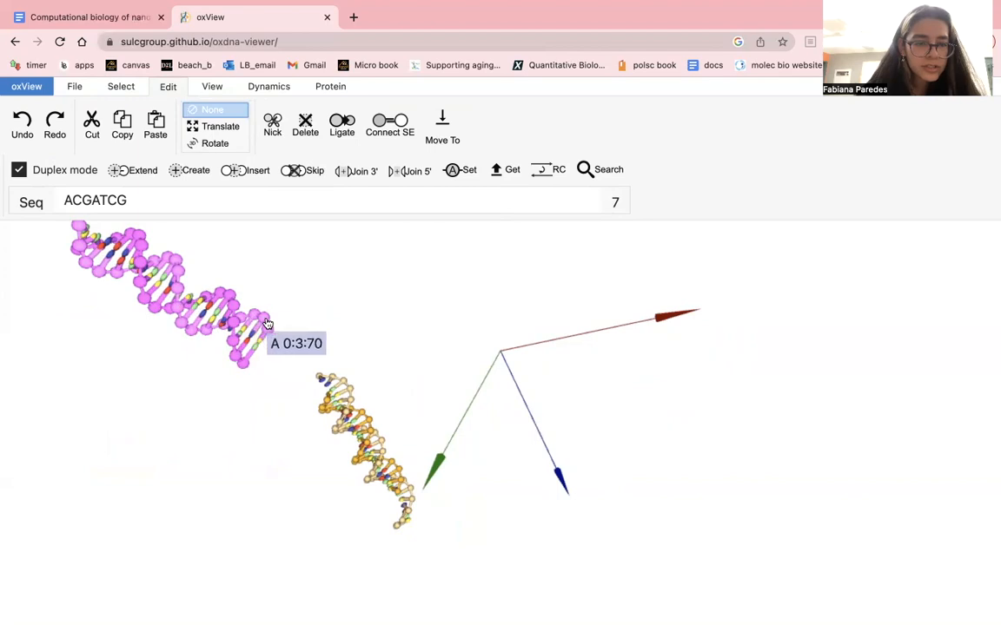
left_click(118, 17)
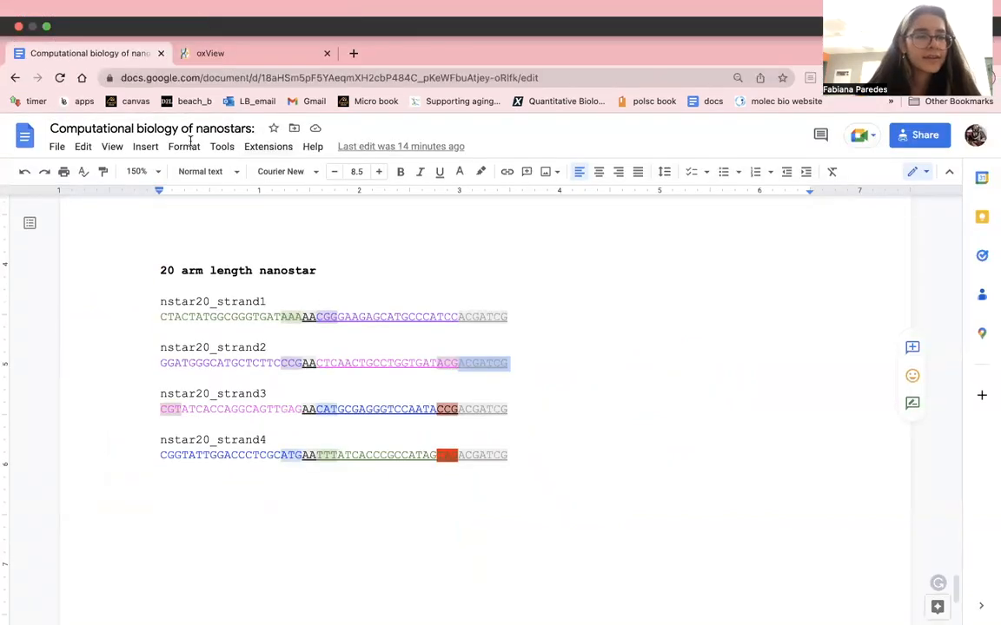
left_click(229, 20)
left_click_drag(112, 303, 442, 380)
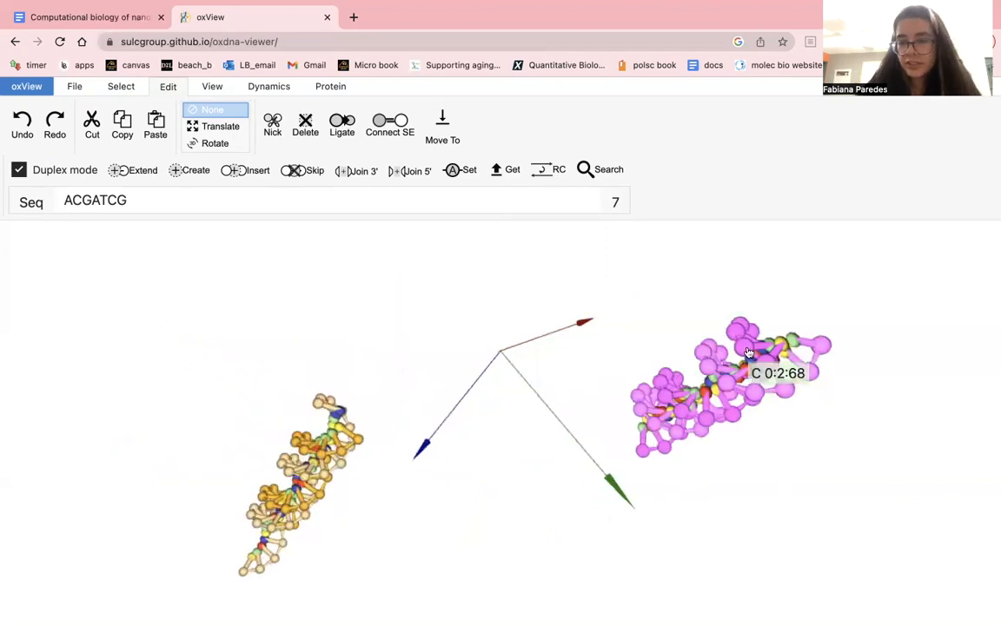
left_click_drag(749, 343, 860, 306)
left_click_drag(929, 518, 839, 396)
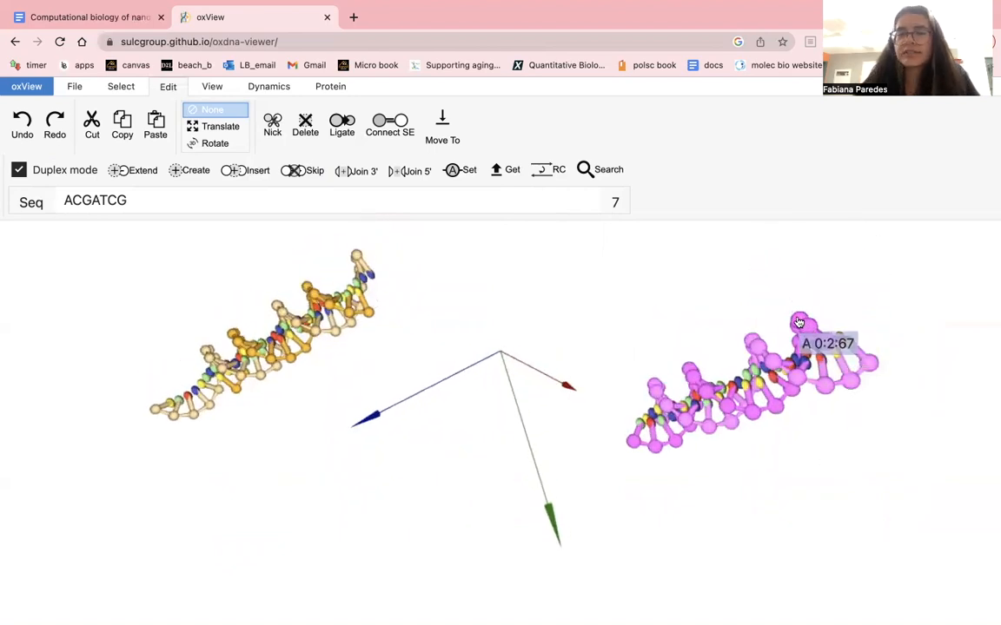
In monomer selection mode, pick base G 0:2:69, turn off duplex mode, and try to extend the strand with ACGATCG
left_click(124, 85)
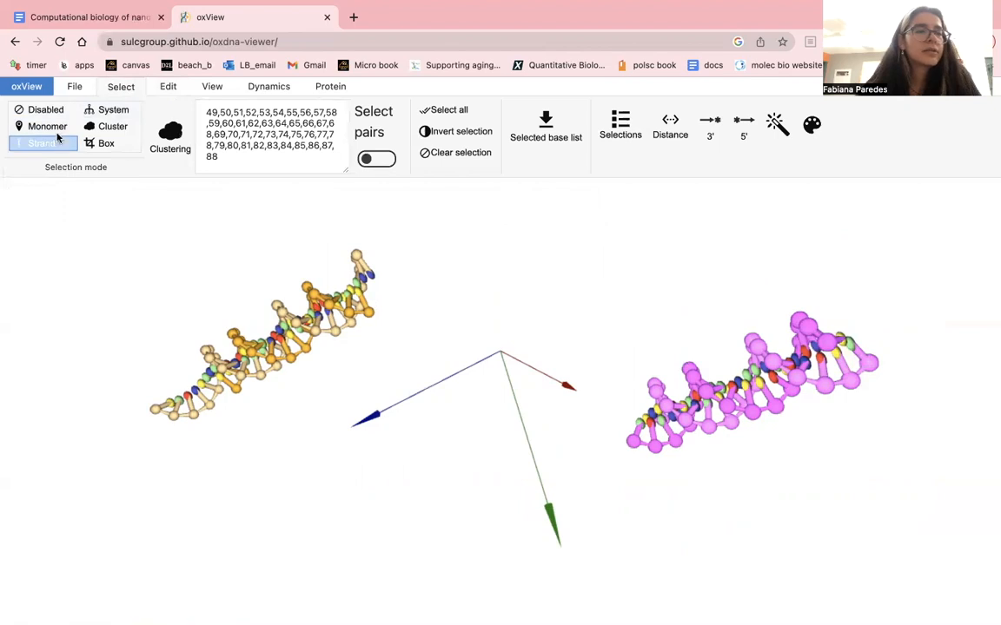
left_click(52, 127)
left_click(826, 347)
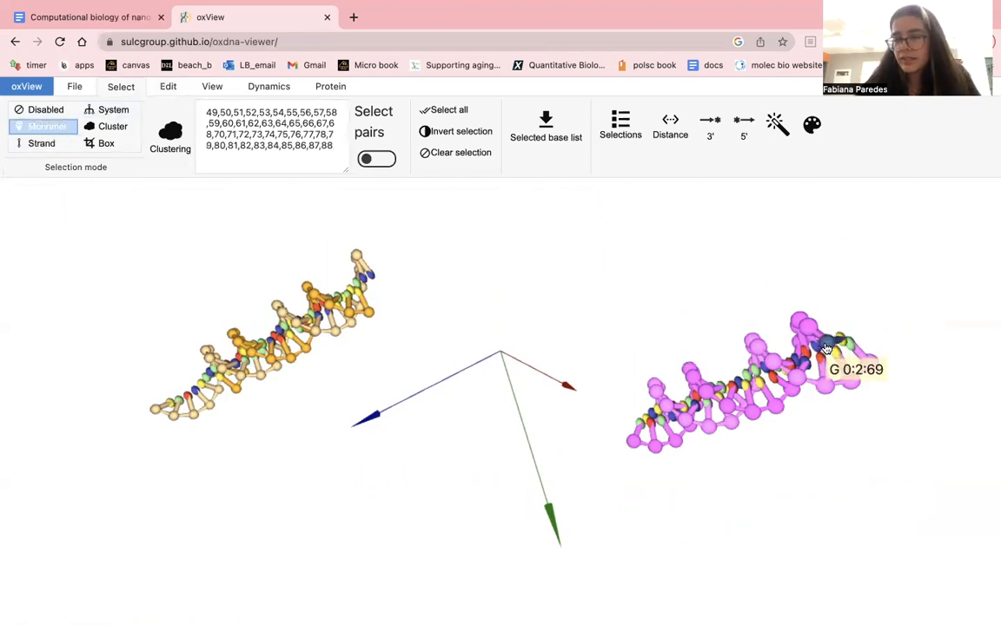
left_click(155, 87)
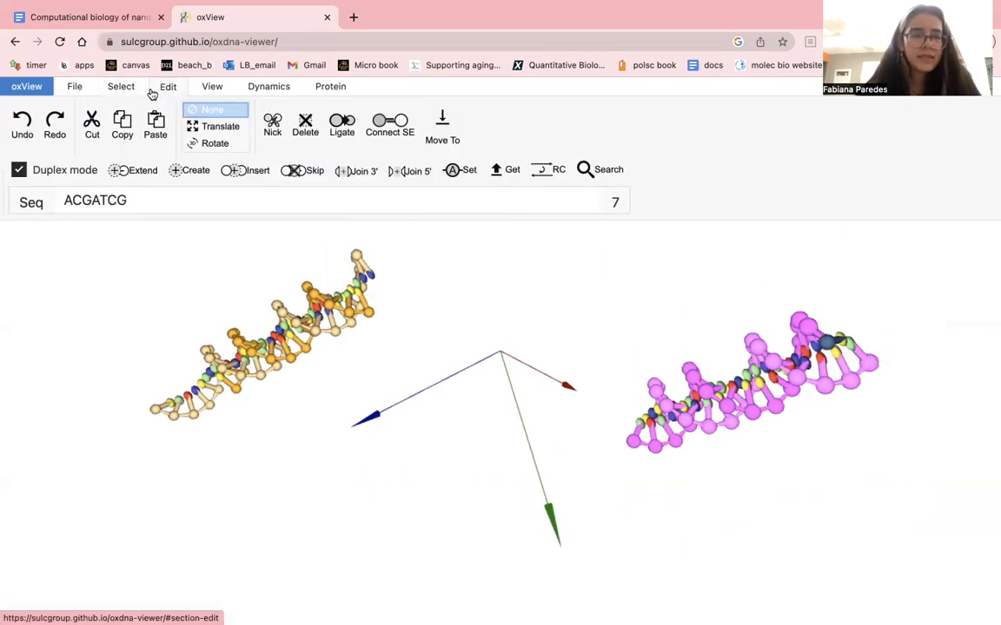
left_click(198, 206)
double_click(154, 198)
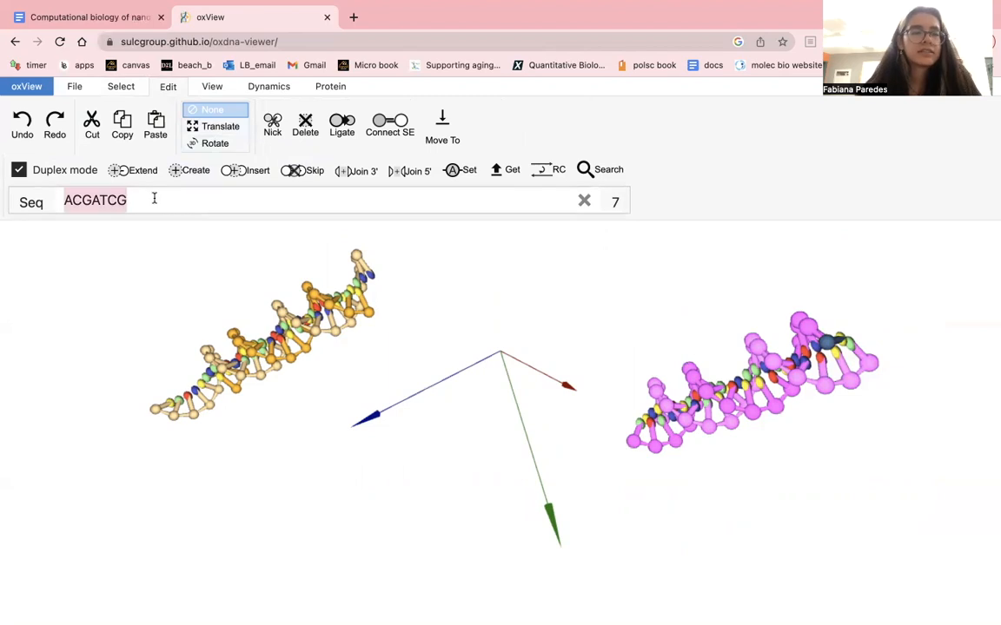
key("super+v")
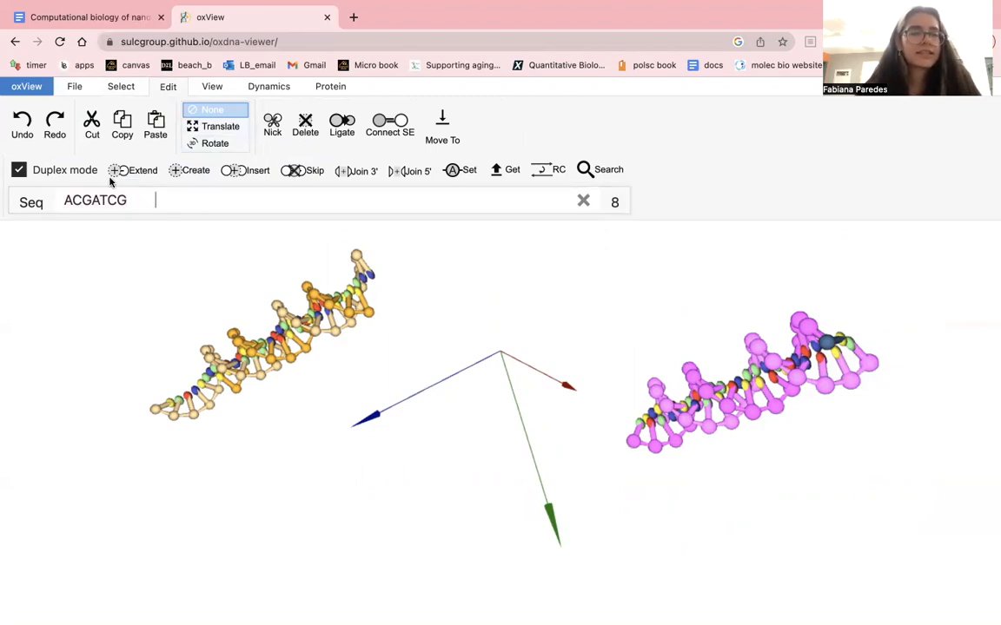
left_click(33, 171)
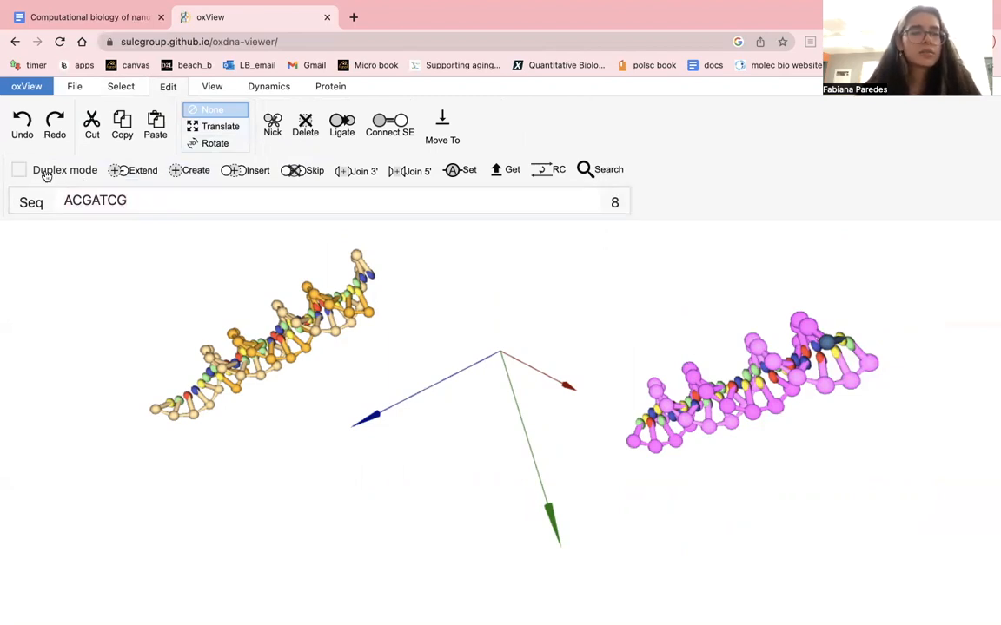
left_click(133, 170)
Undo the last strand extension, and clear both the sequence entry and the second duplex's selection
left_click_drag(668, 277, 587, 259)
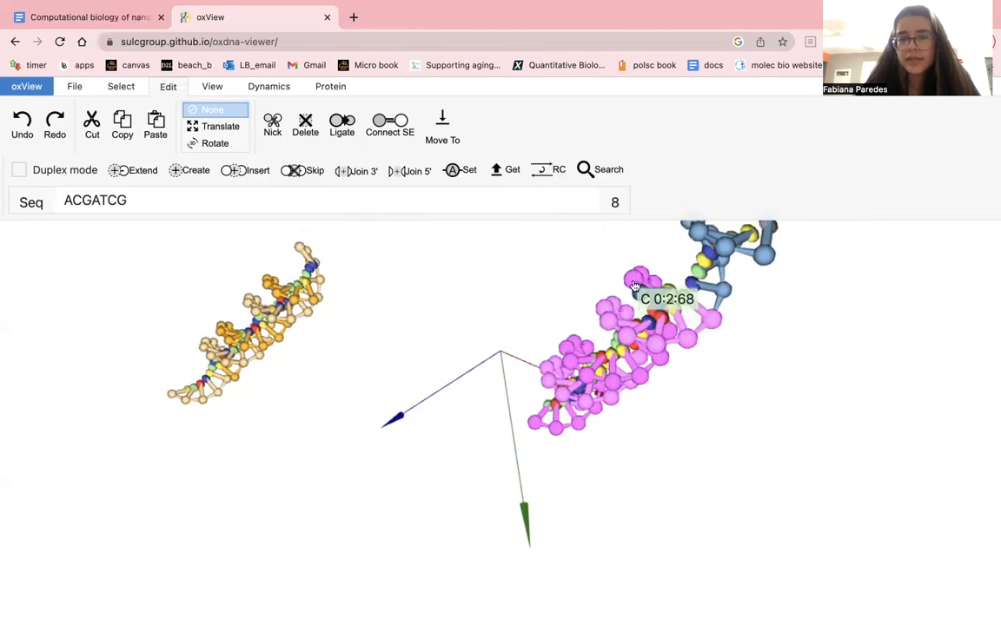
key("BackSpace")
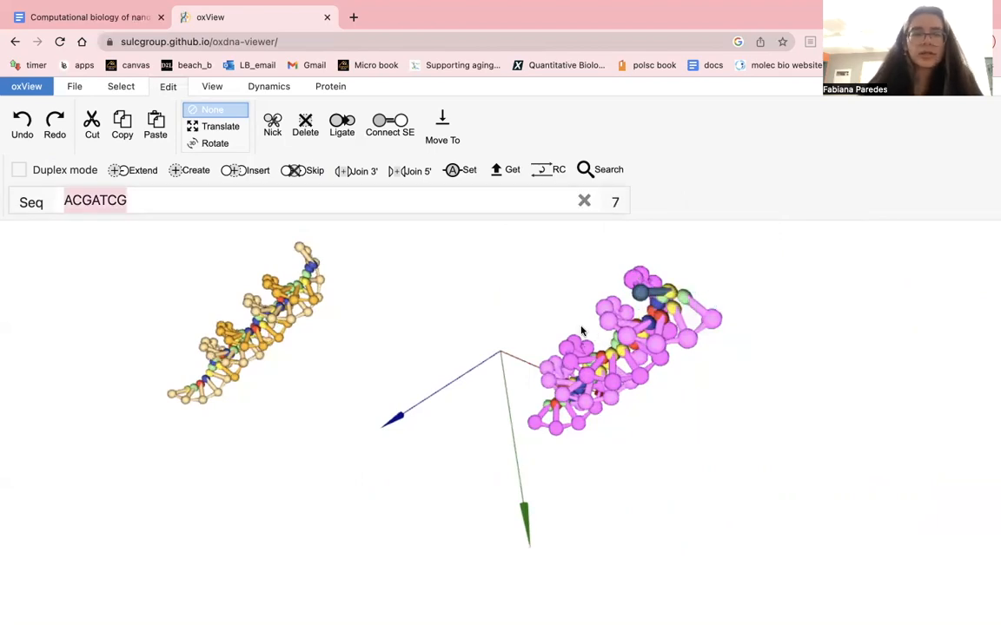
left_click(584, 201)
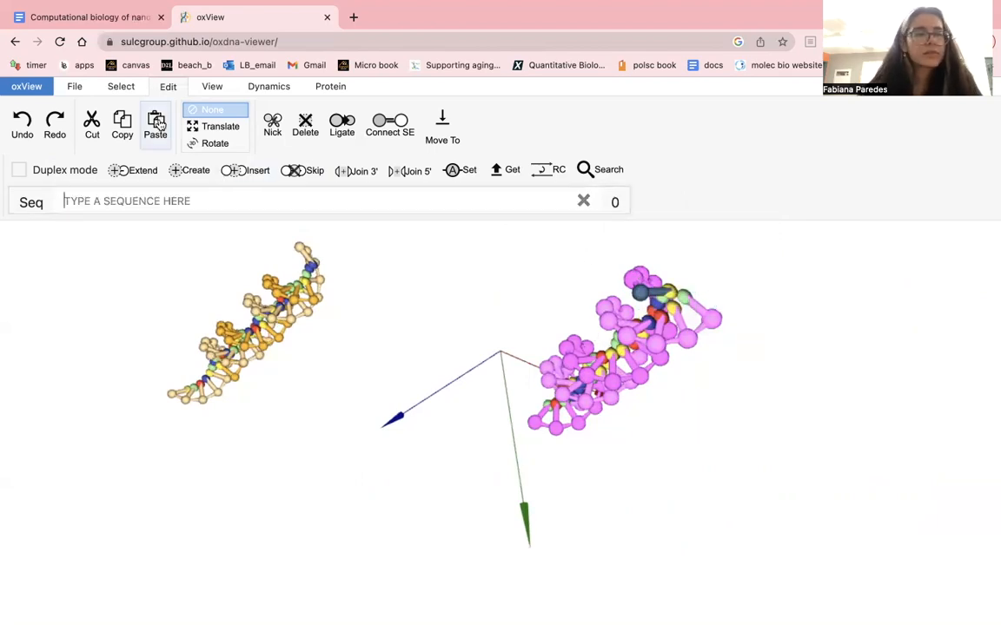
left_click(121, 87)
left_click(53, 110)
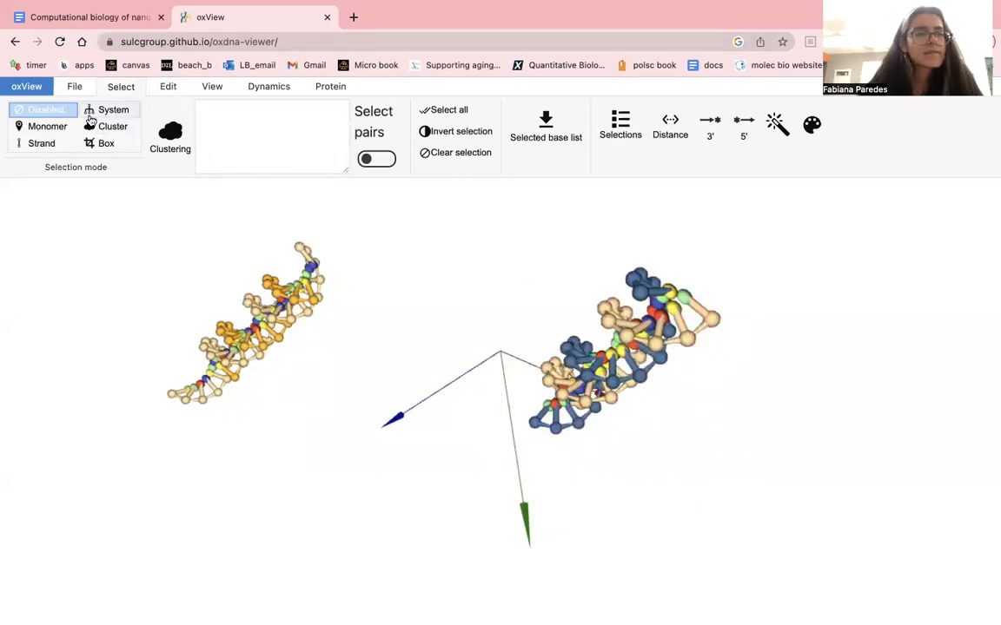
Select only the blue strand's terminal base G 0:2:69 in monomer mode and extend it with the single-stranded sequence ACGATCG
left_click(58, 126)
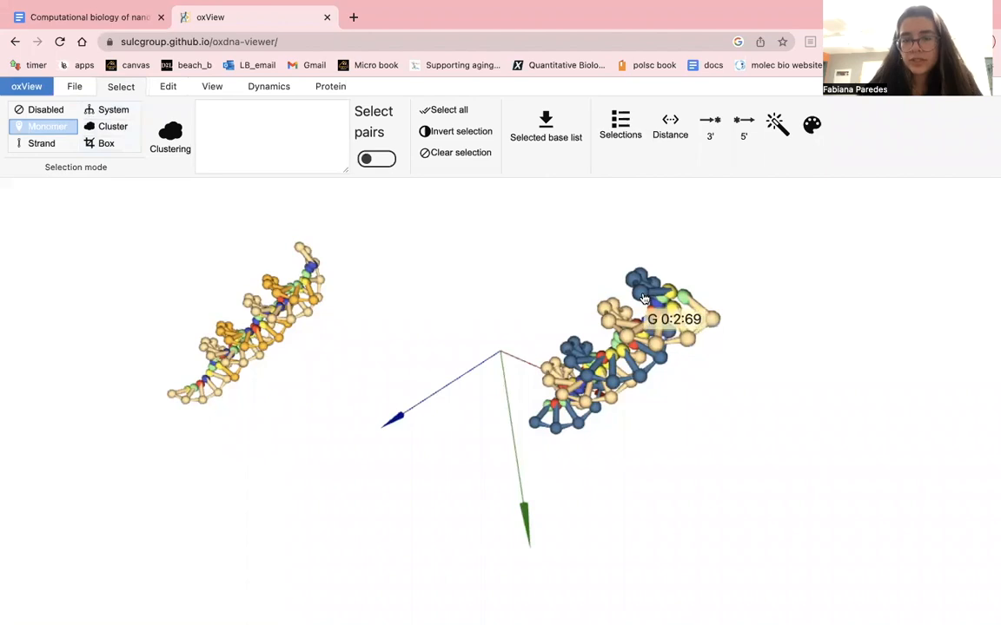
left_click(644, 298)
left_click(168, 86)
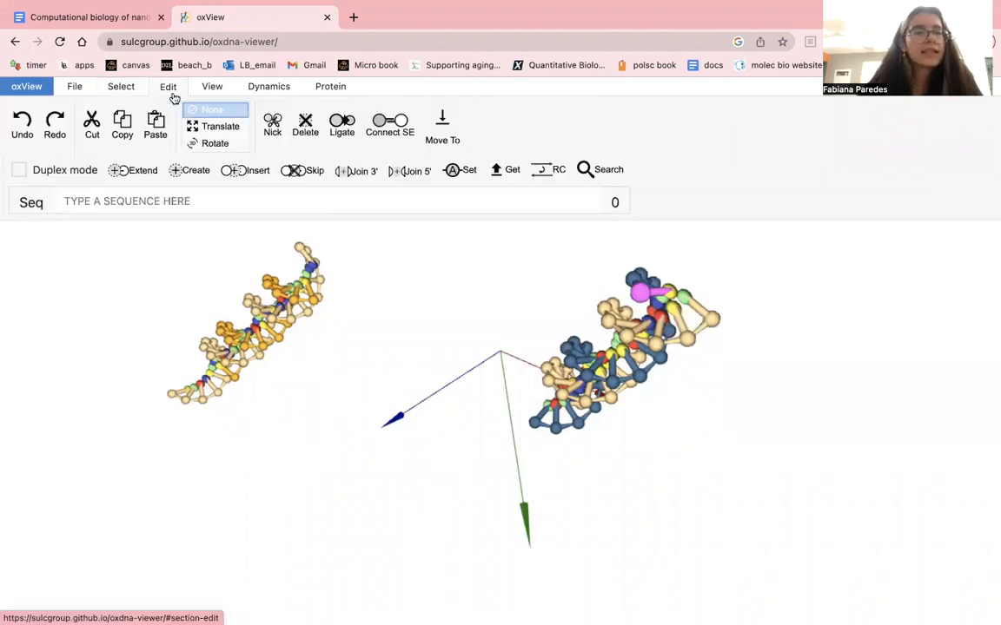
type("ACGATCG")
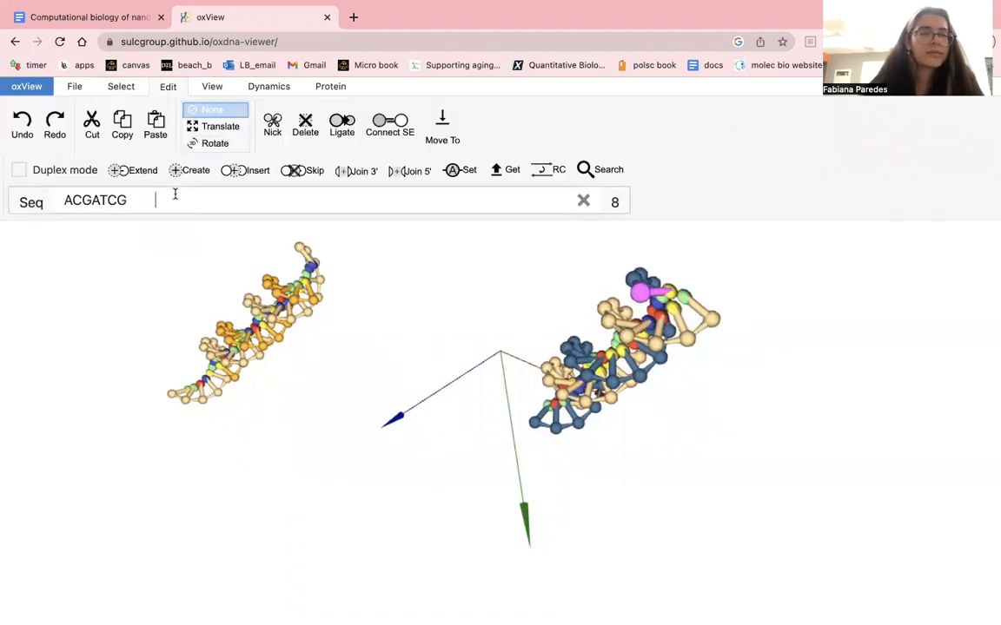
left_click(137, 171)
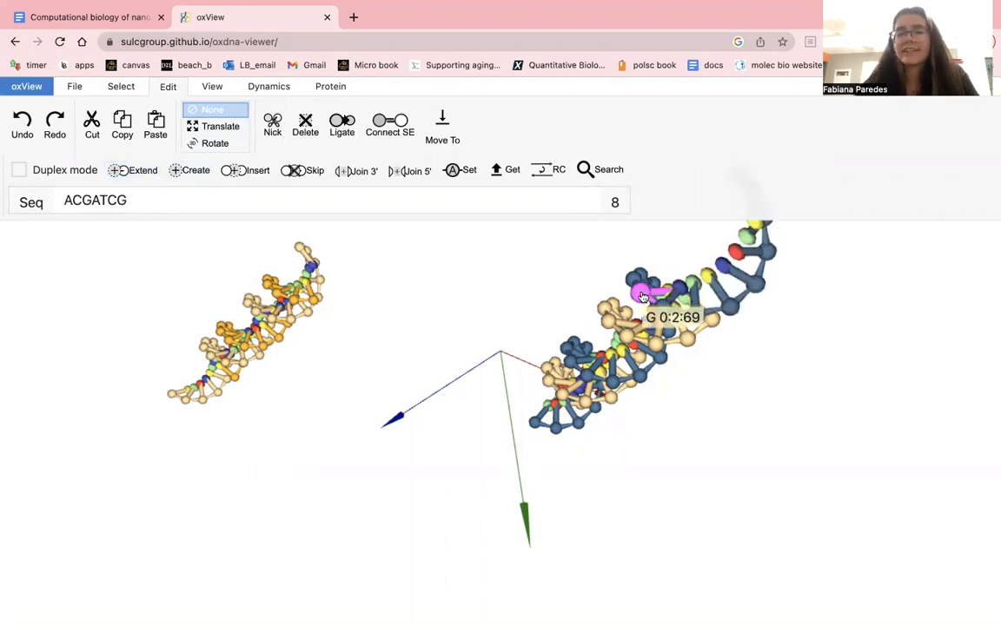
left_click_drag(519, 286, 667, 335)
scroll(667, 345, "up", 10)
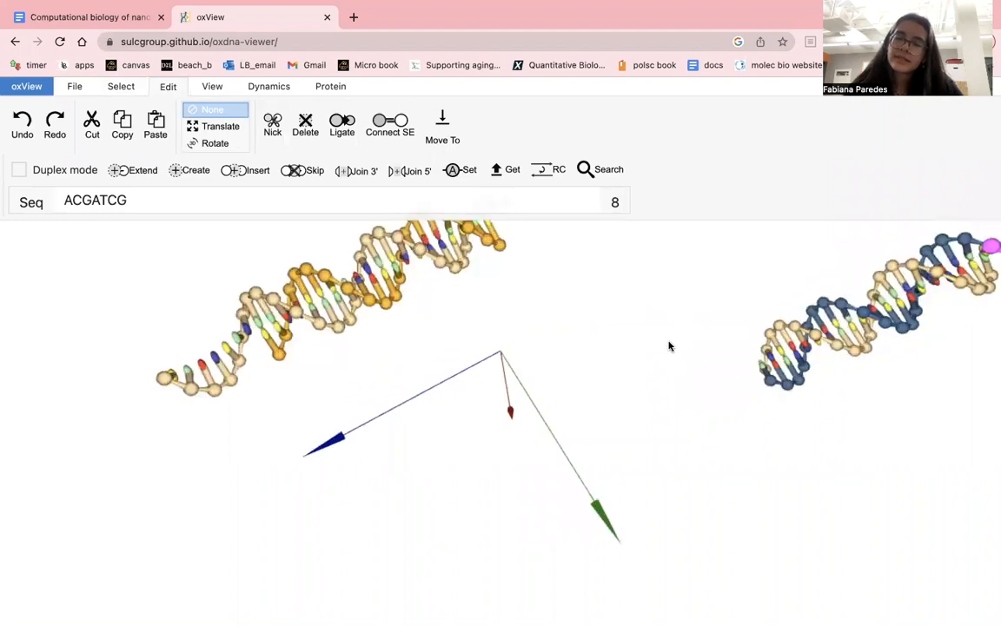
left_click_drag(542, 346, 544, 347)
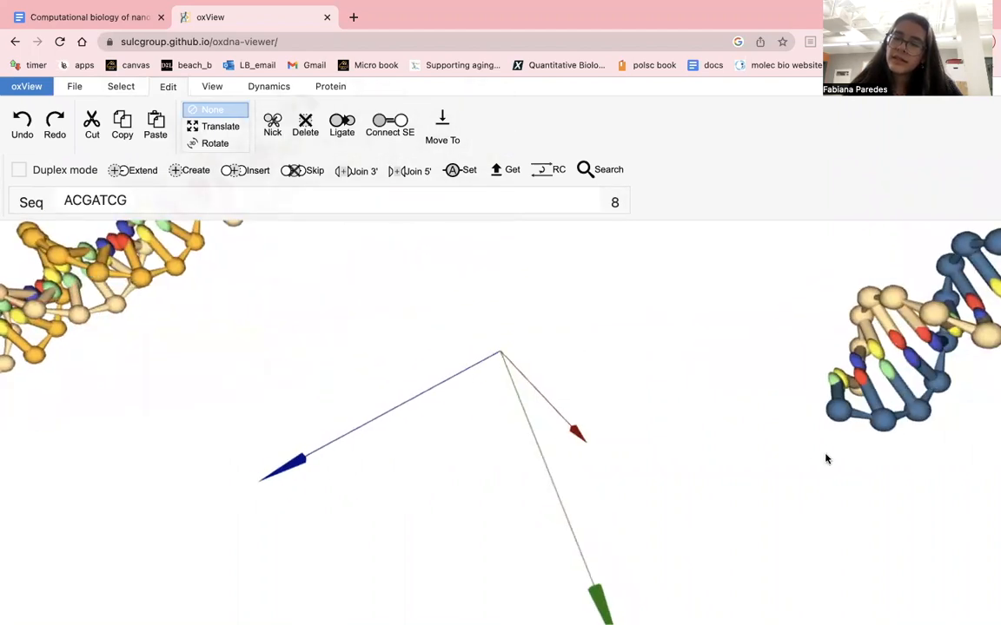
Check nstar20_strand2 in the Google Docs notes, and extend base C 0:2:49 of the second duplex in oxView with single-stranded AA
left_click(91, 17)
left_click(433, 344)
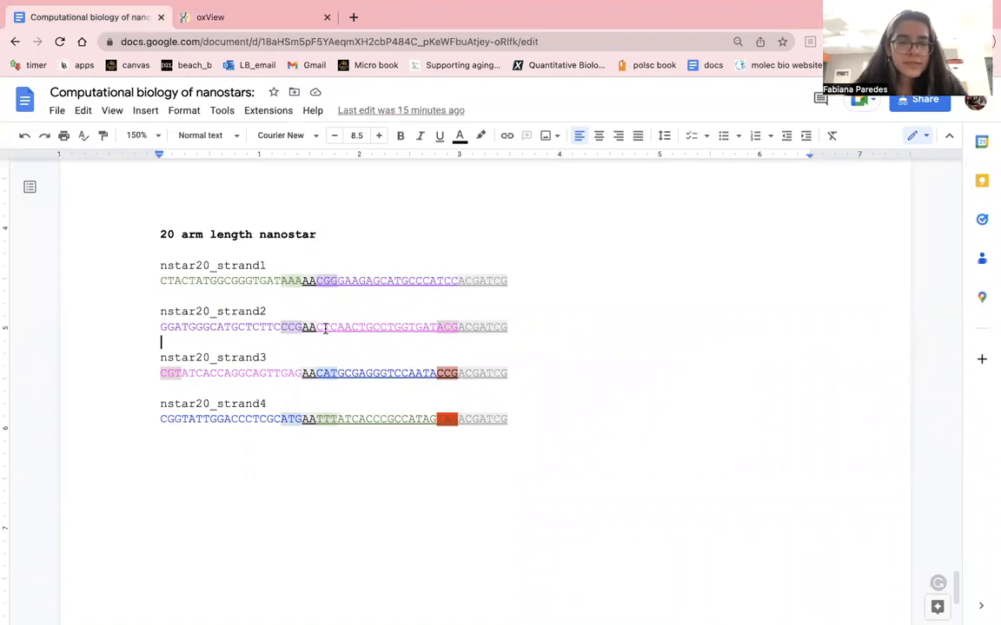
left_click(243, 18)
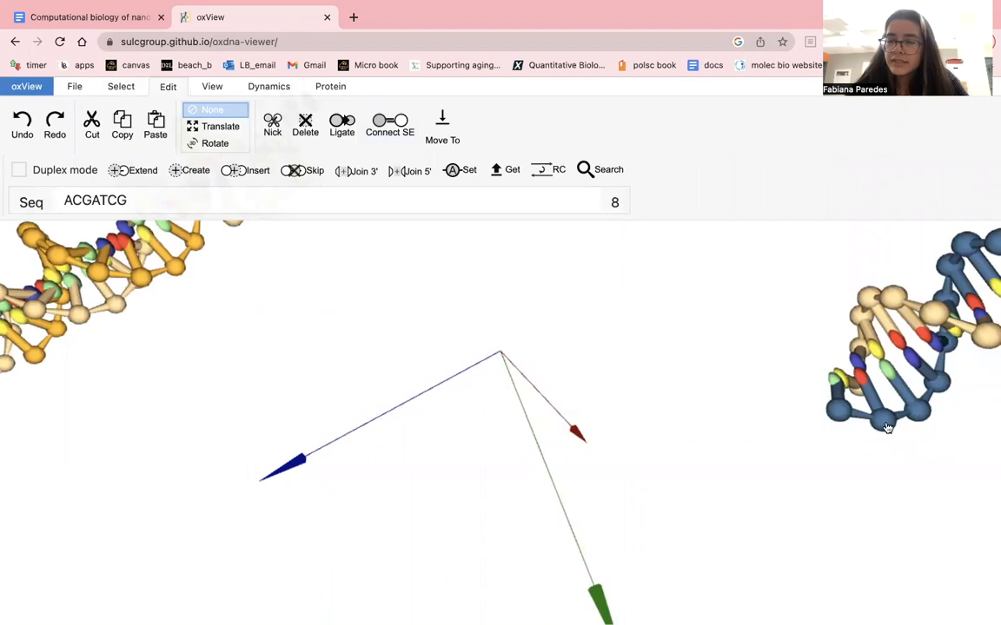
left_click(834, 419)
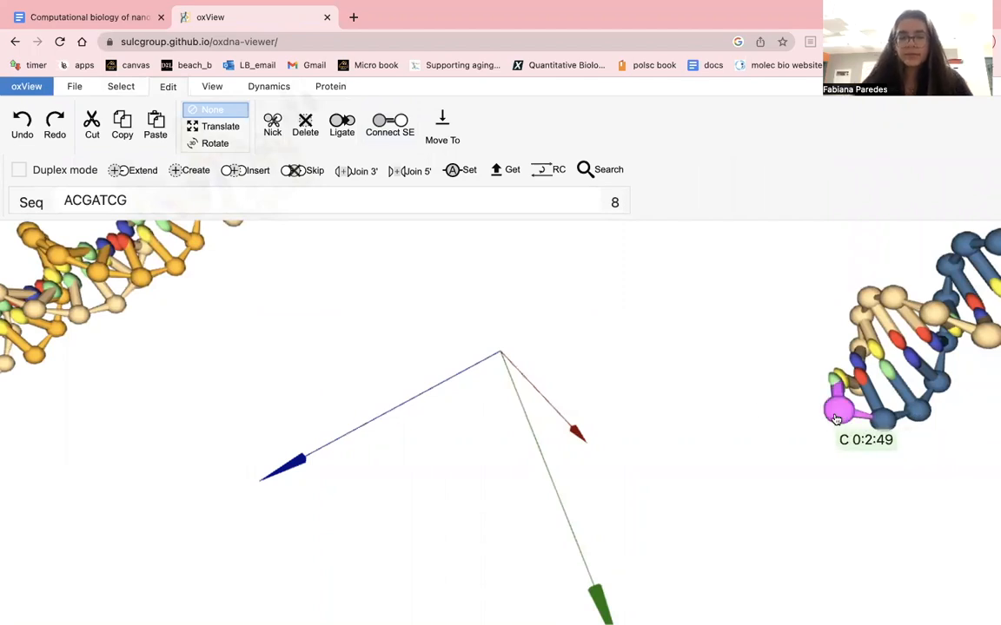
left_click(149, 201)
double_click(148, 201)
type("AA")
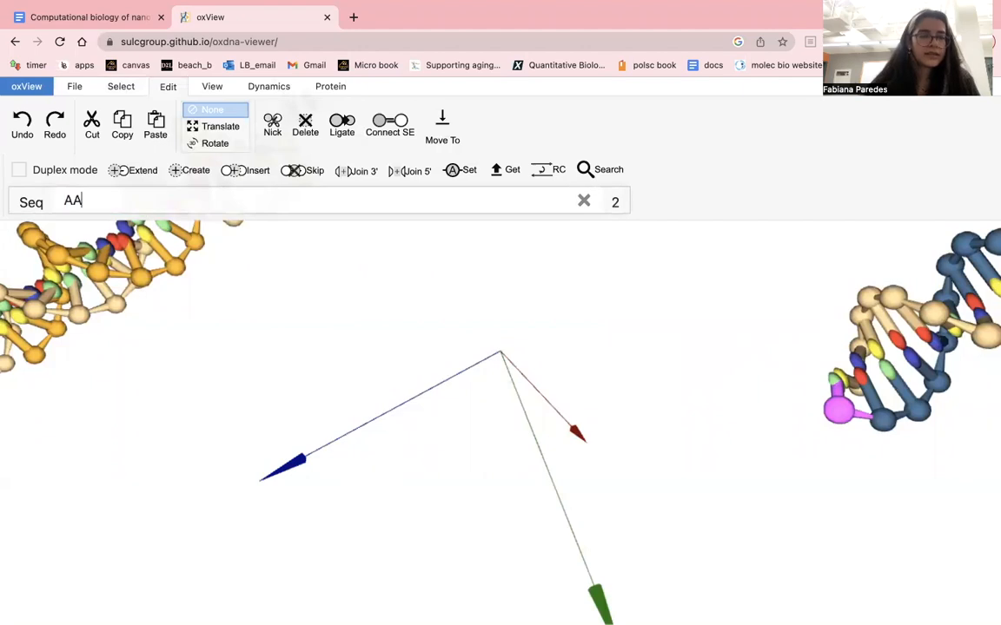
left_click(141, 171)
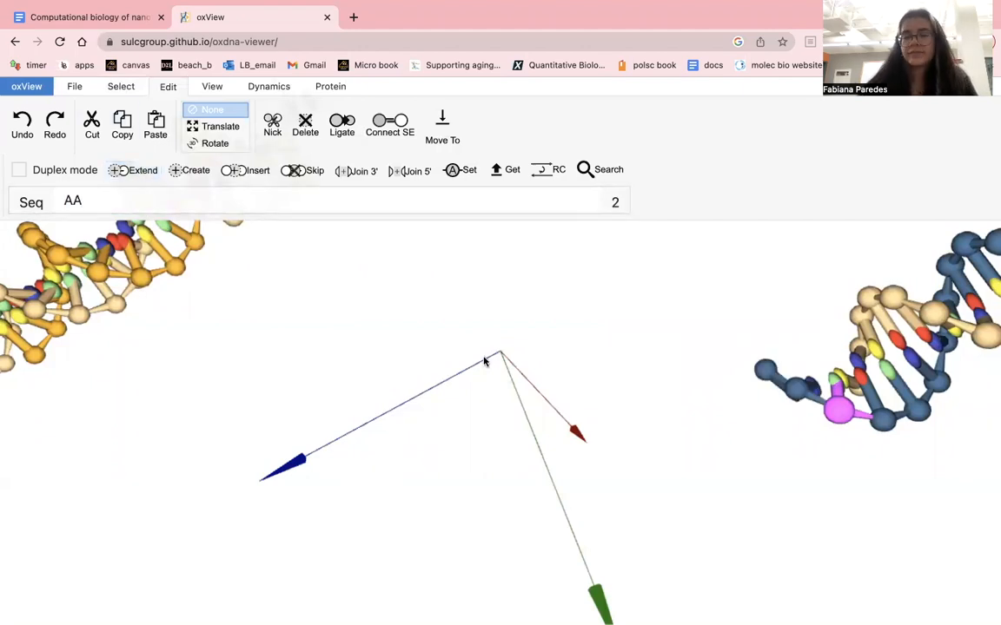
Clear the base selection, switch to the Google Docs notes, and copy the 20-base segment CATGCGAGGGTCCAATACCG of nstar20_strand3
scroll(293, 326, "down", 5)
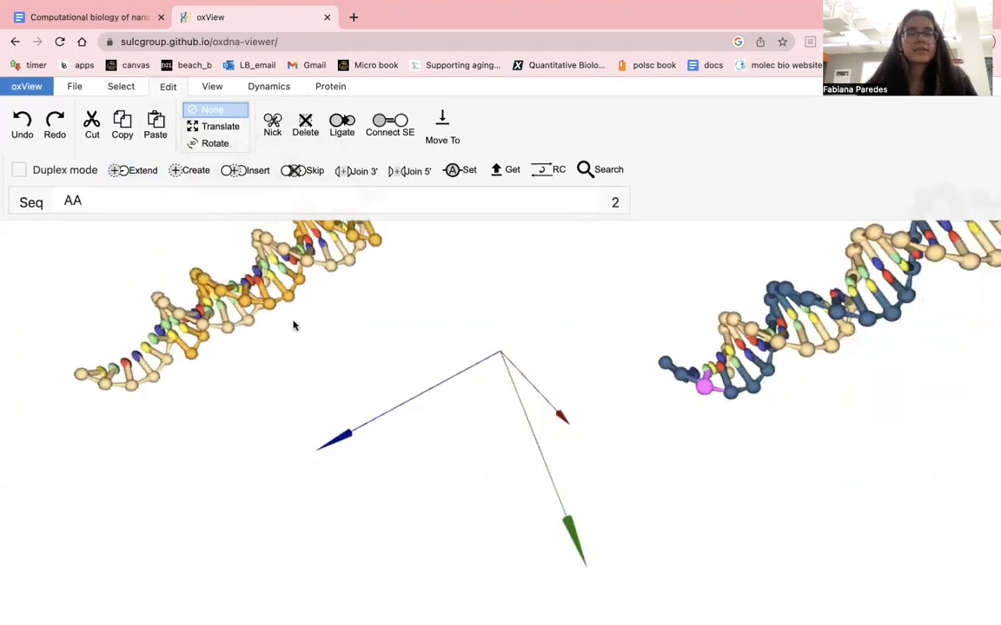
scroll(294, 326, "down", 3)
scroll(398, 343, "up", 2)
scroll(397, 344, "down", 2)
scroll(452, 357, "down", 2)
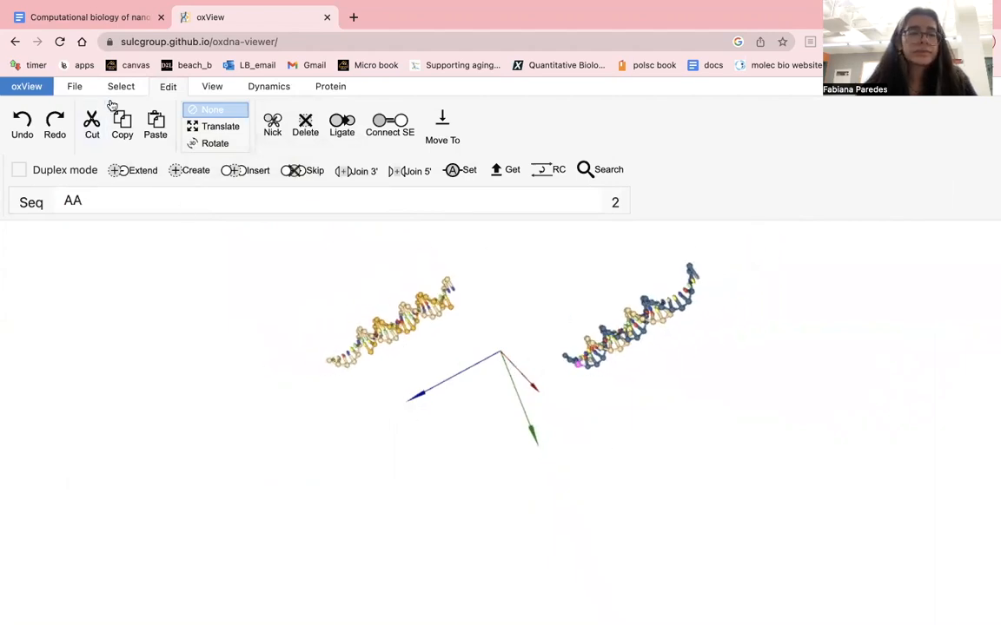
left_click_drag(413, 408, 526, 104)
left_click_drag(514, 458, 478, 321)
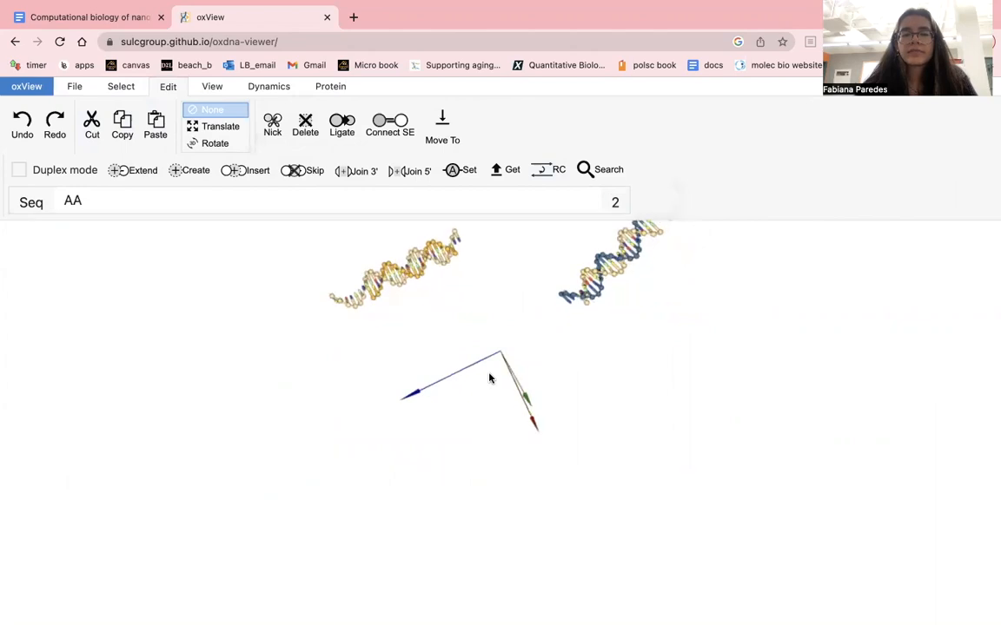
left_click(409, 271)
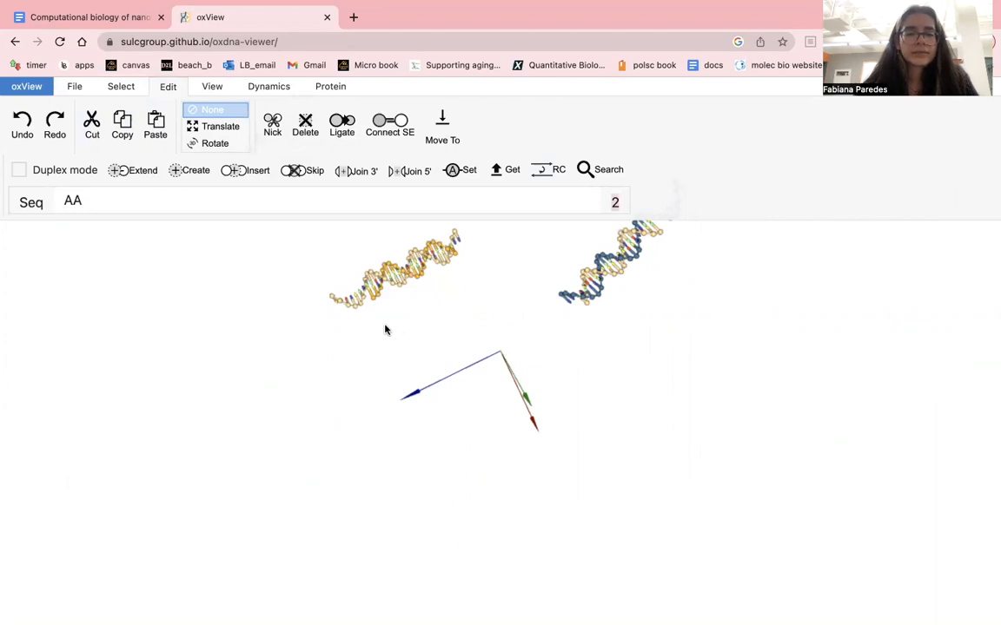
left_click(128, 17)
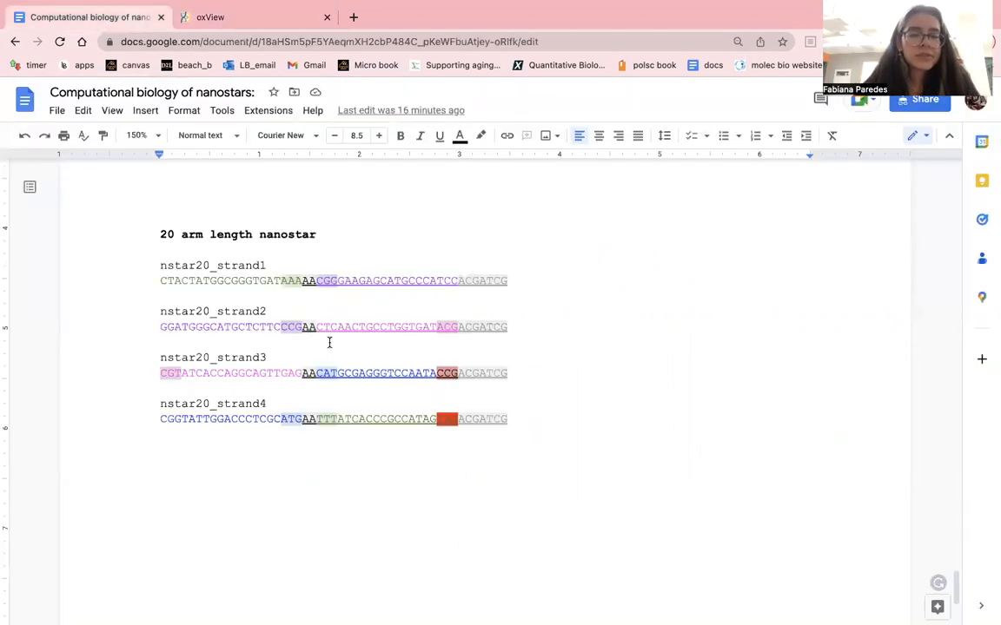
left_click_drag(316, 372, 455, 377)
key("super+c")
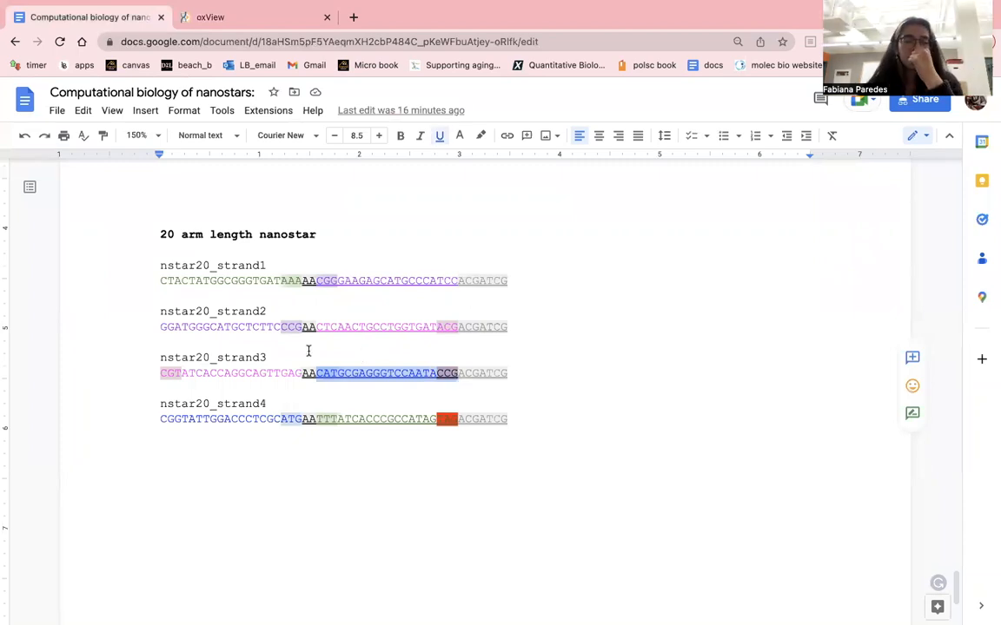
Return to oxView and create a third duplex from the copied sequence CATGCGAGGGTCCAATACCG with duplex mode enabled
scroll(308, 351, "up", 5)
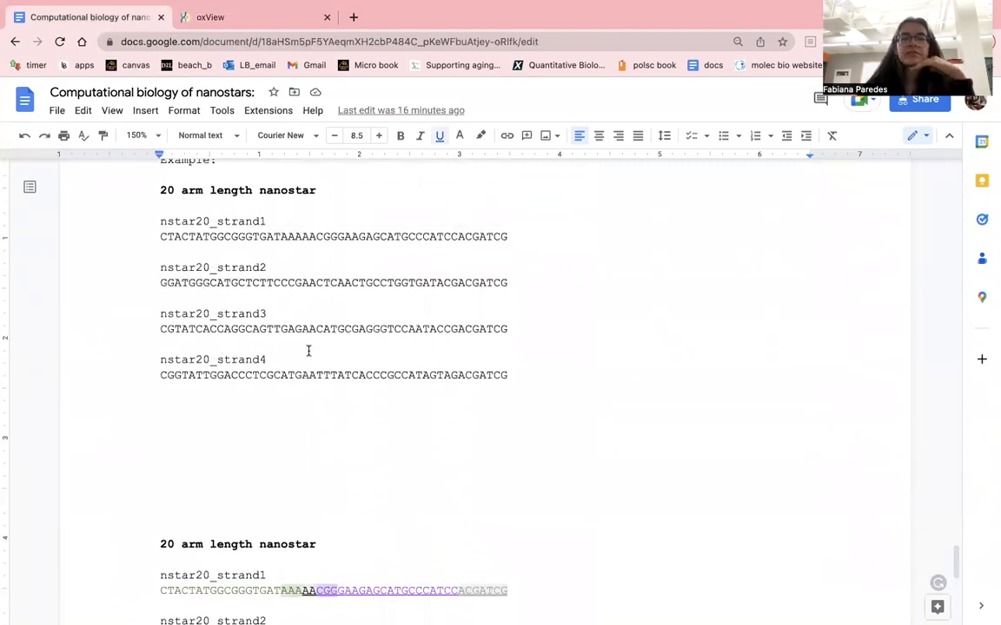
scroll(327, 356, "down", 2)
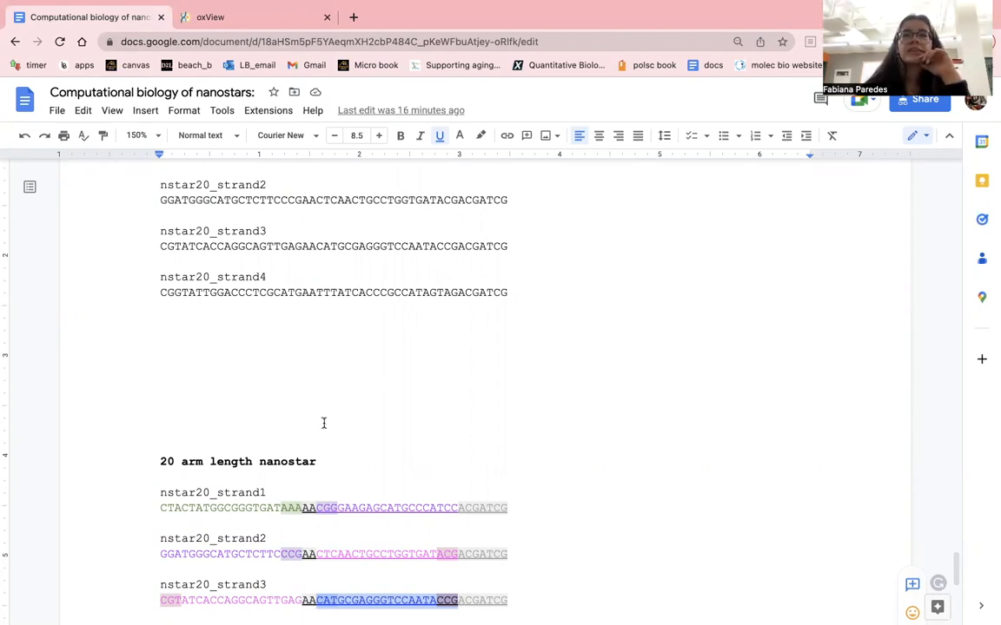
scroll(344, 428, "down", 2)
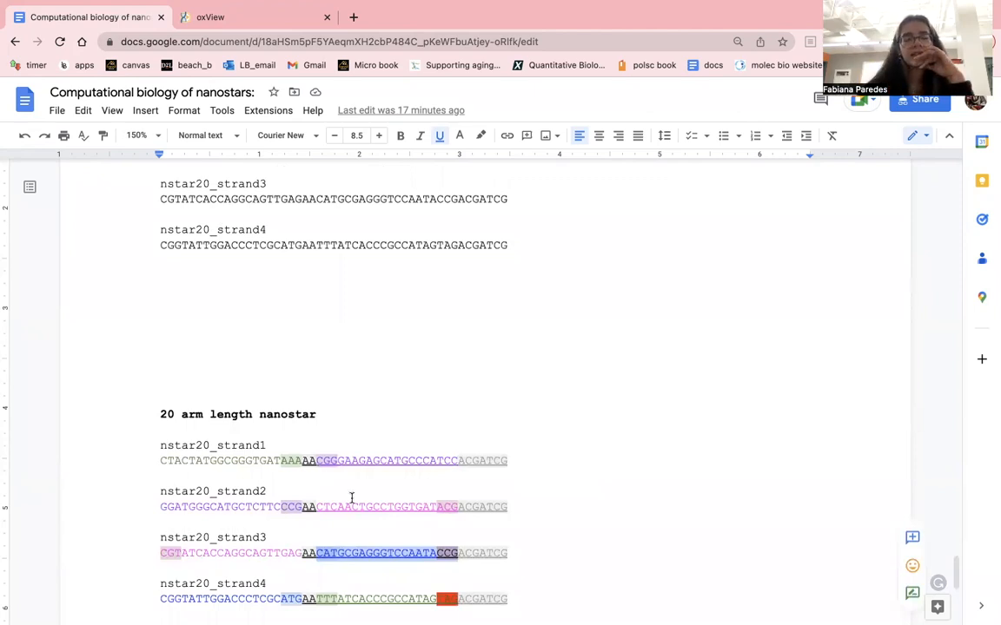
scroll(351, 498, "down", 2)
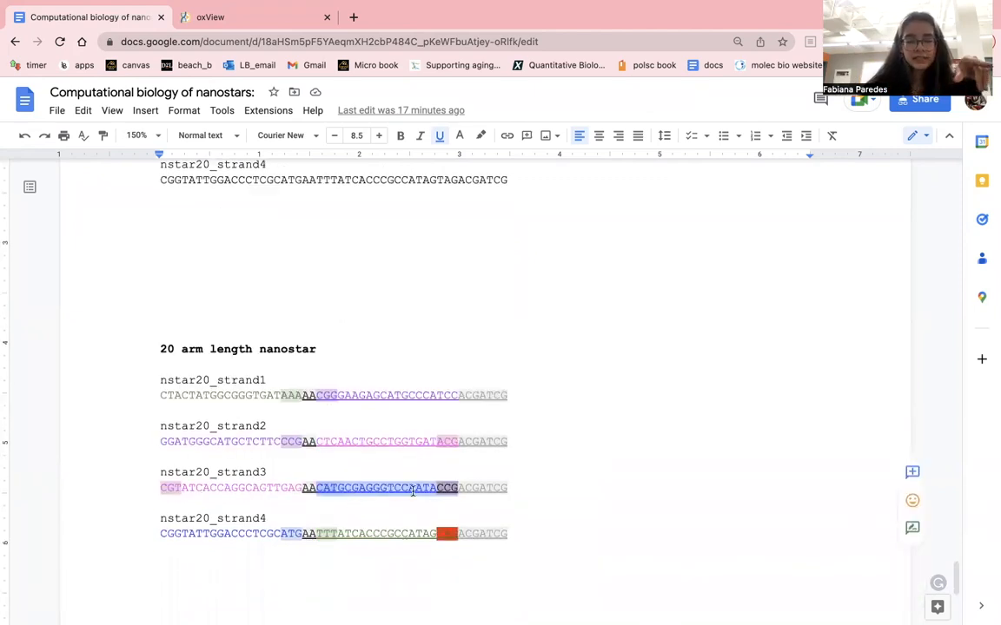
left_click(217, 18)
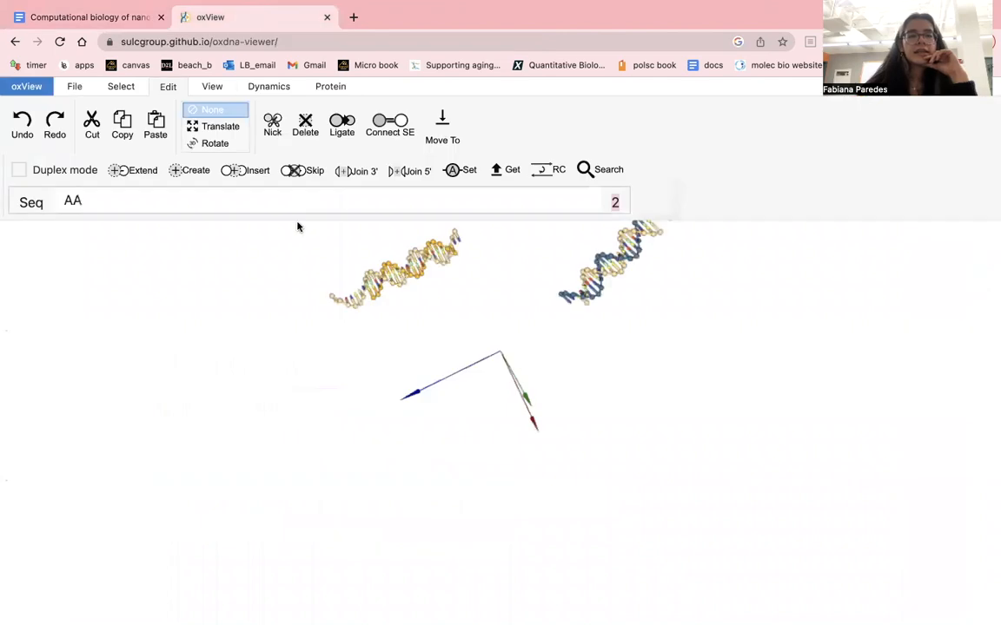
key("super+v")
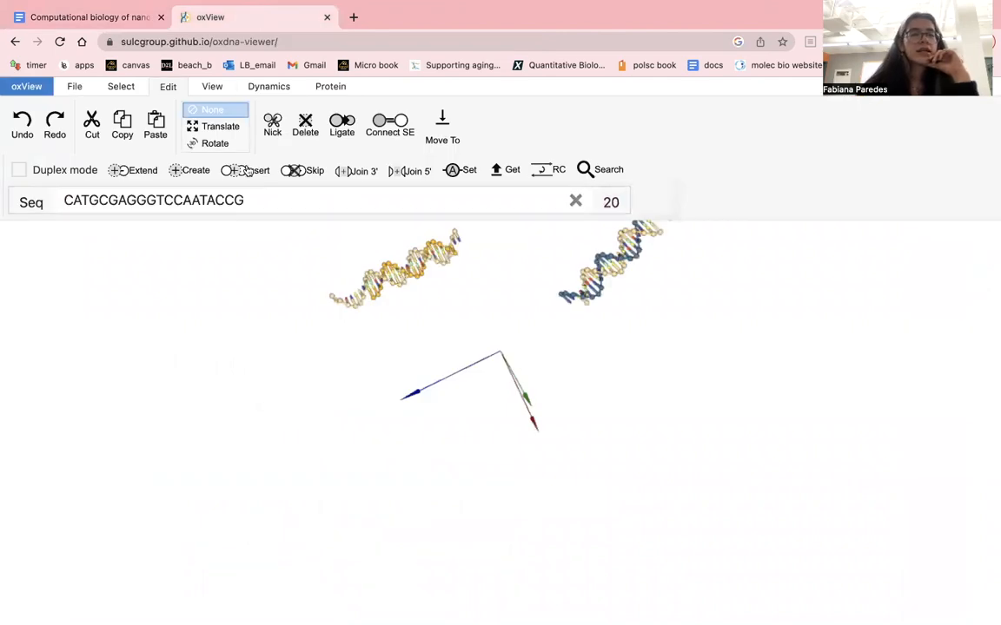
left_click(45, 176)
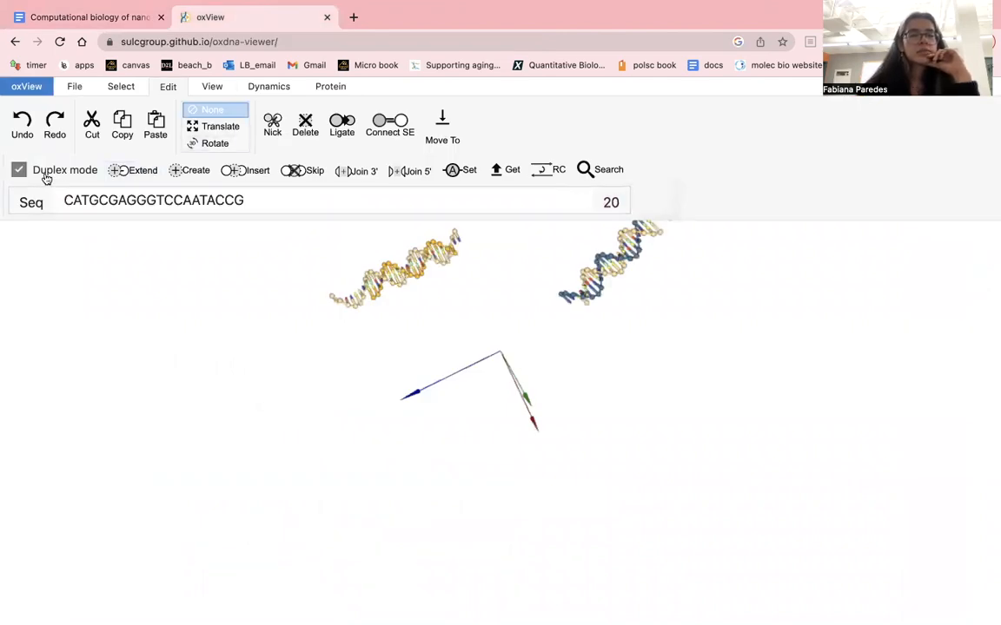
left_click(205, 179)
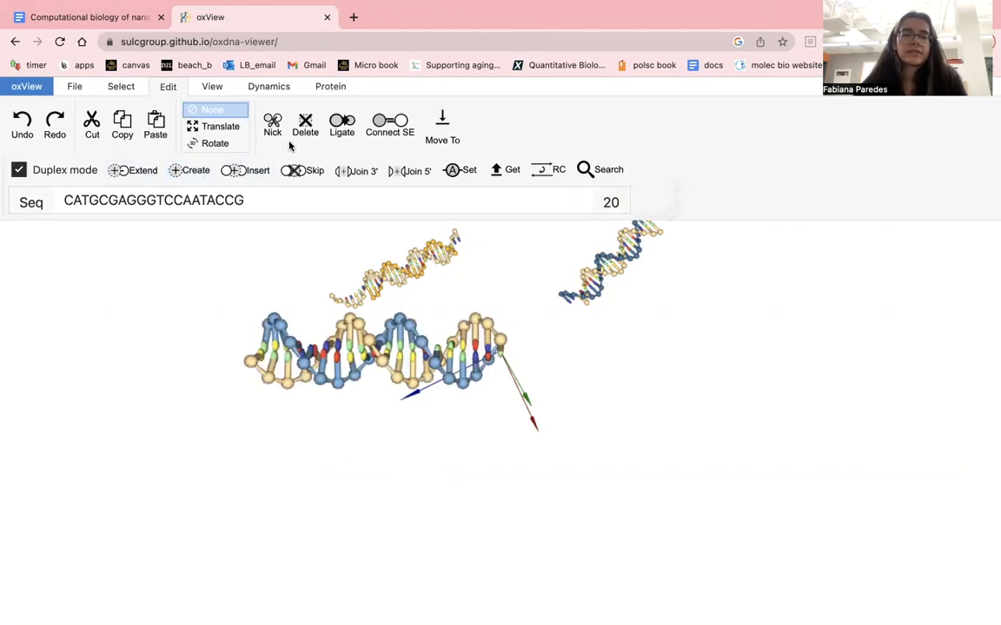
Try to box-select only the newly created duplex, and clear the resulting selection
left_click(128, 89)
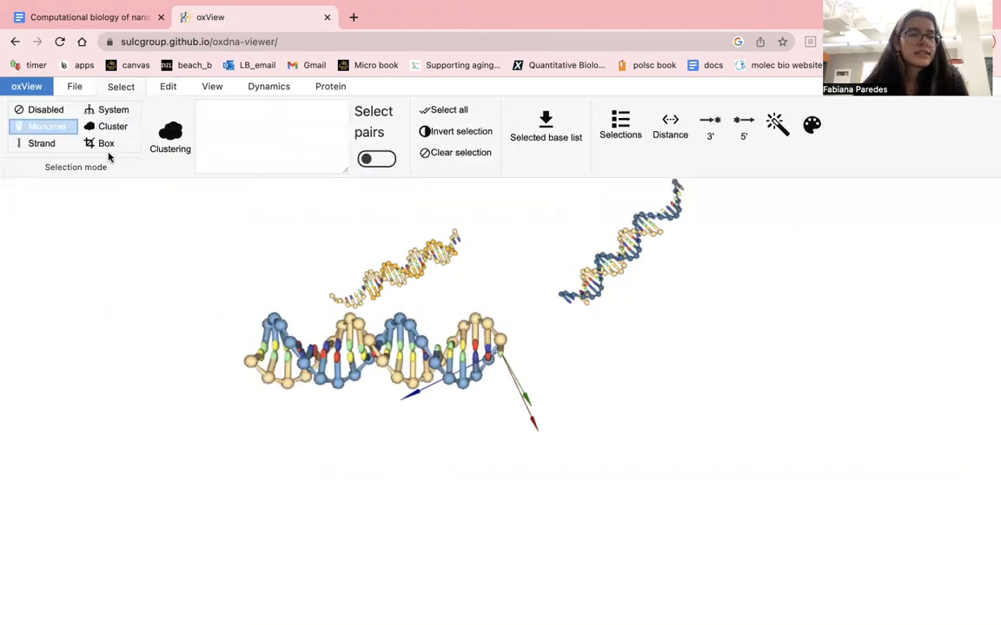
left_click(106, 144)
scroll(278, 299, "up", 3)
scroll(278, 299, "down", 3)
left_click_drag(195, 285, 556, 444)
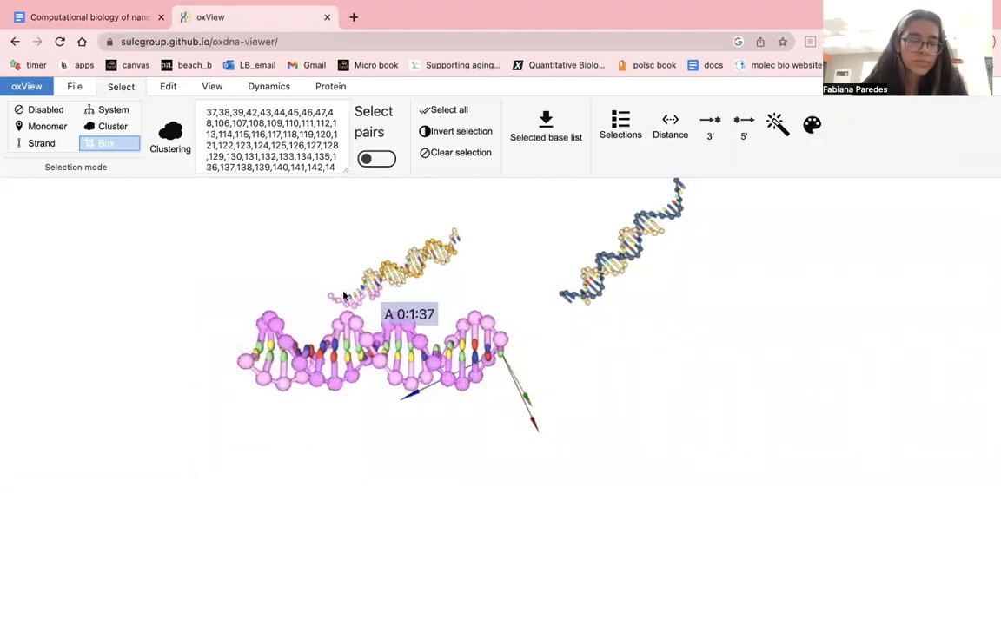
left_click(47, 110)
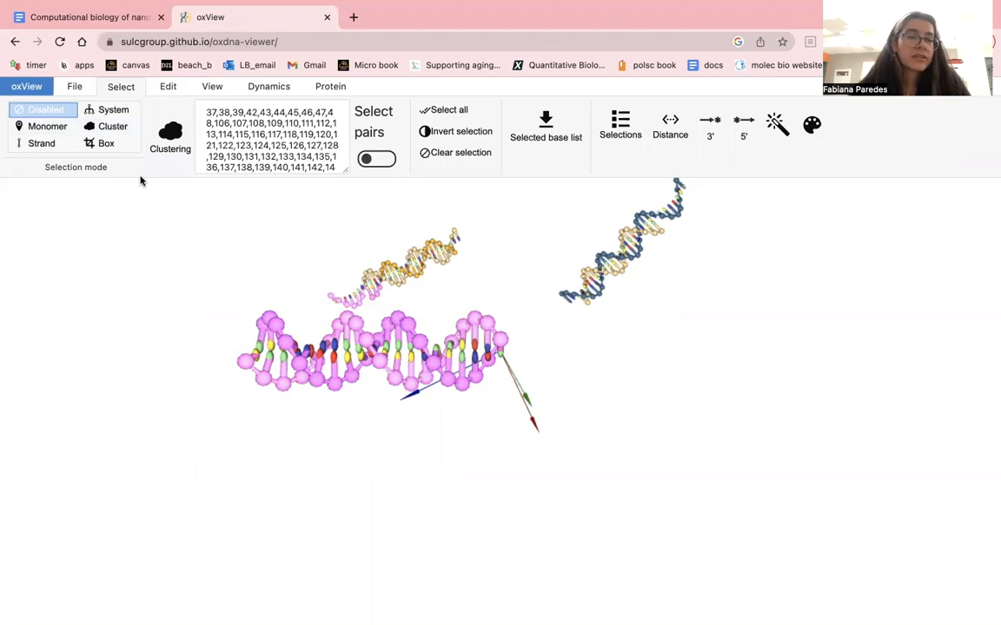
left_click(129, 304)
Box-select every base of the new duplex without including the other two helices
scroll(221, 283, "up", 5)
scroll(221, 284, "down", 5)
left_click_drag(195, 279, 428, 303)
left_click_drag(706, 354, 657, 353)
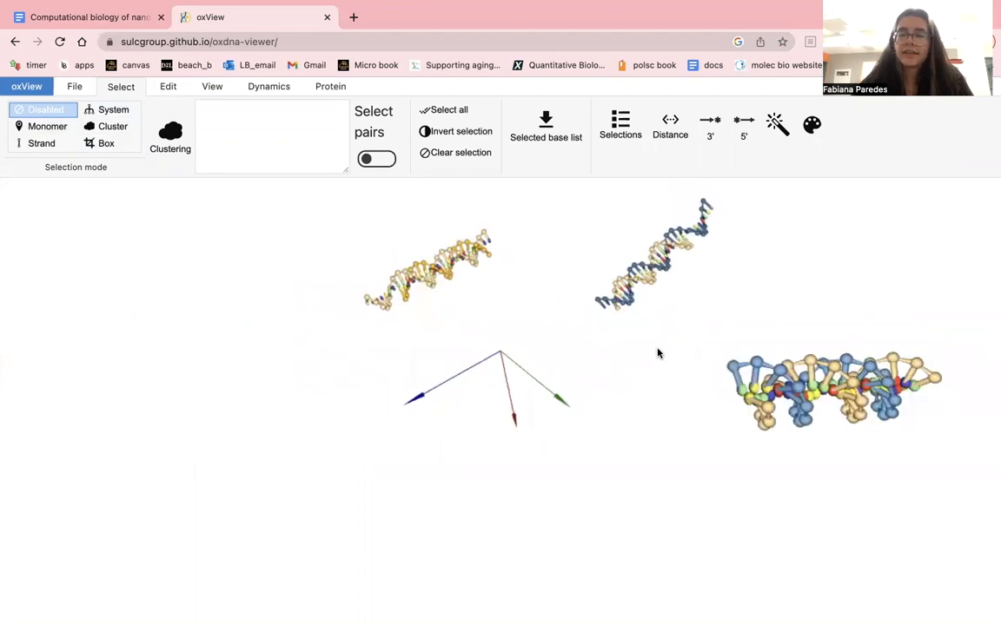
left_click(101, 146)
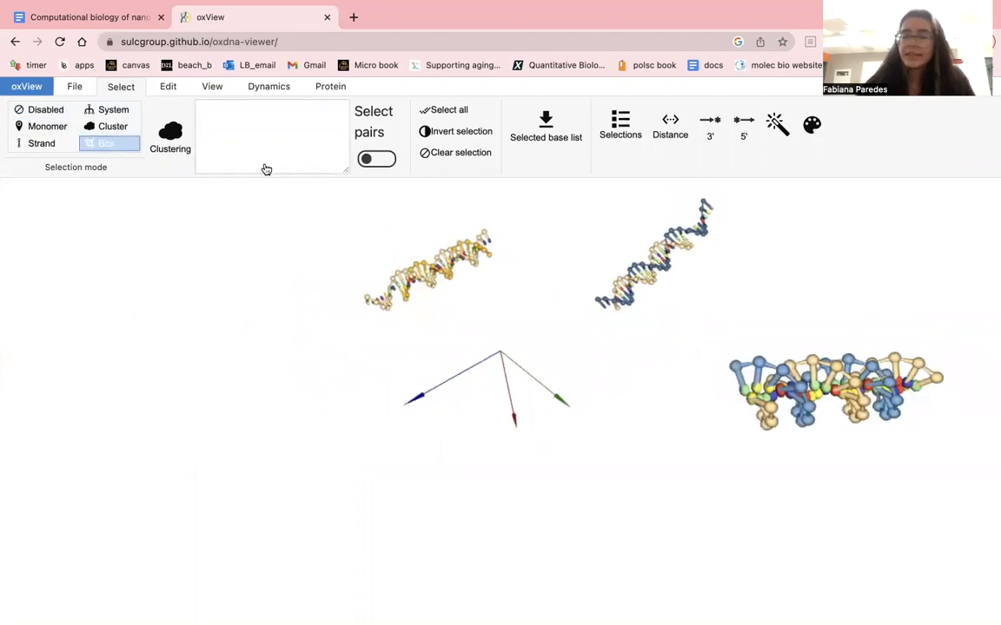
left_click_drag(695, 320, 955, 363)
left_click_drag(921, 403, 668, 340)
left_click(669, 339)
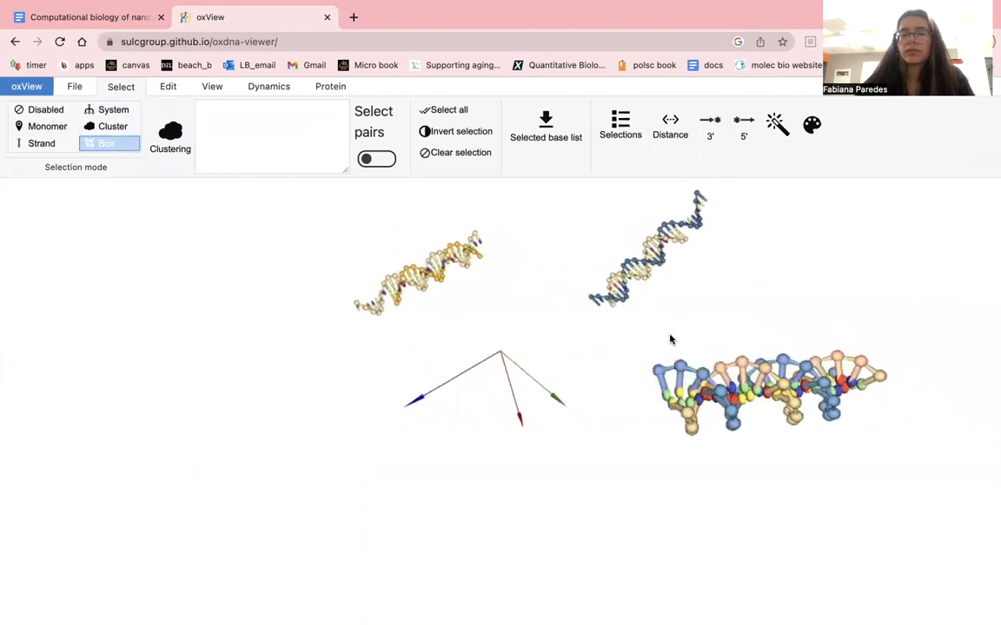
left_click_drag(627, 342, 942, 446)
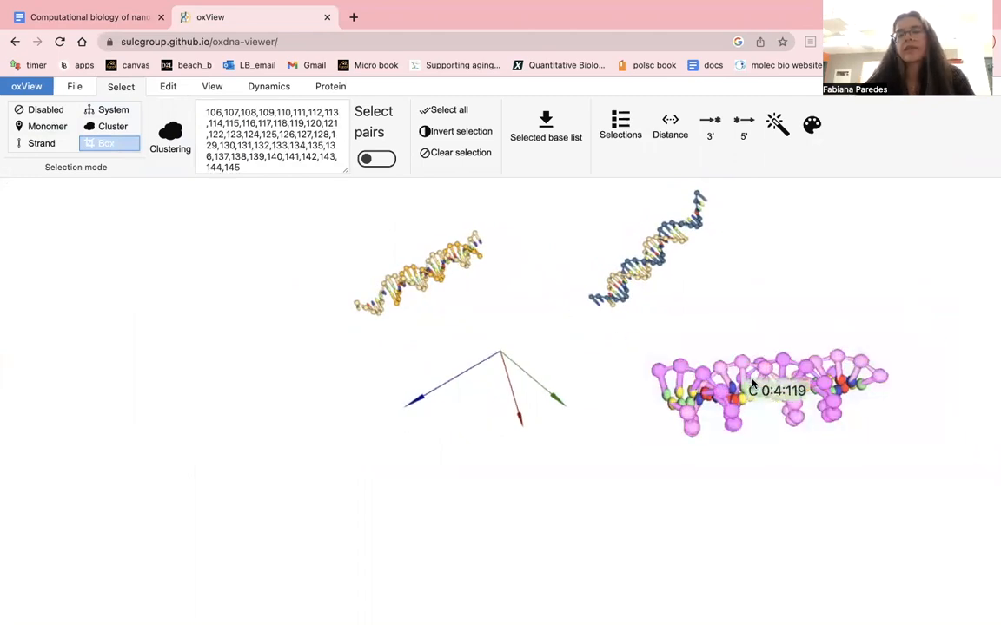
Translate the selected duplex to a free spot beneath the first helix, undoing a misplaced move, and leave translate mode
left_click(168, 88)
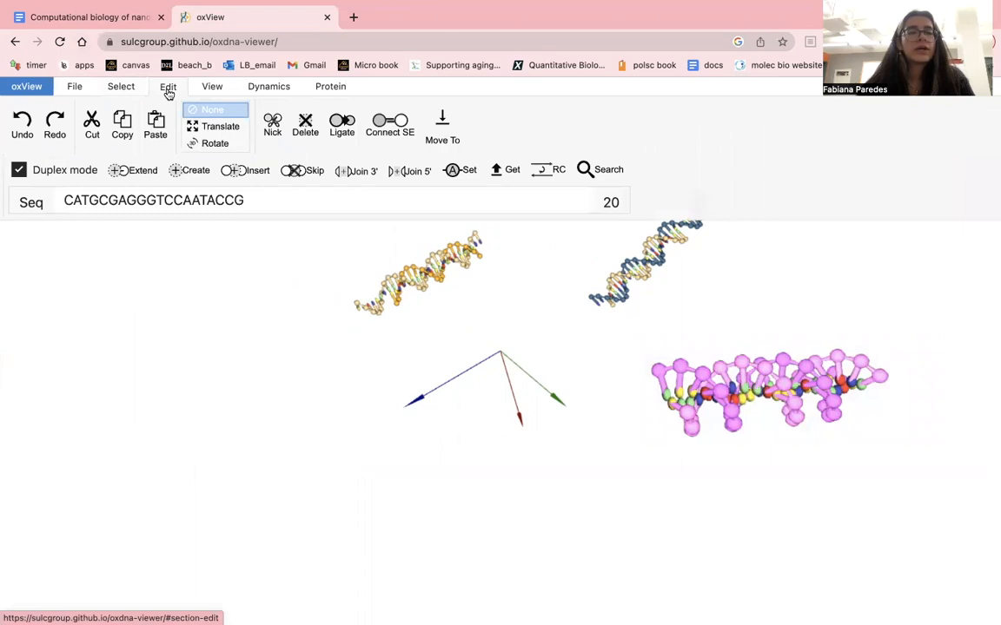
left_click(220, 127)
left_click_drag(783, 390, 434, 470)
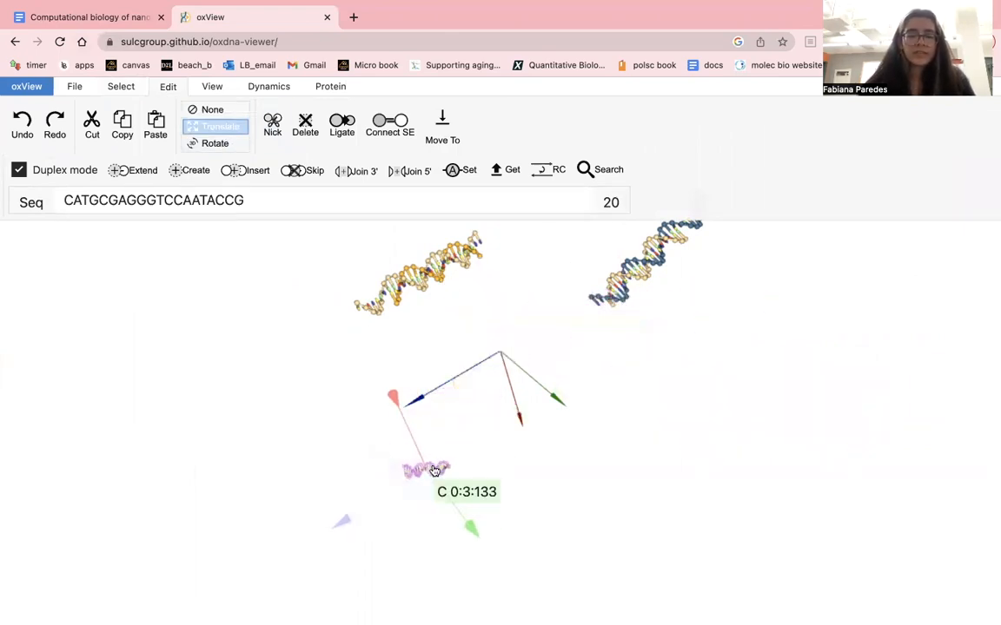
key("ctrl+z")
mouse_move(786, 392)
left_mouse_down()
mouse_move(758, 451)
mouse_move(701, 485)
mouse_move(776, 398)
left_mouse_up()
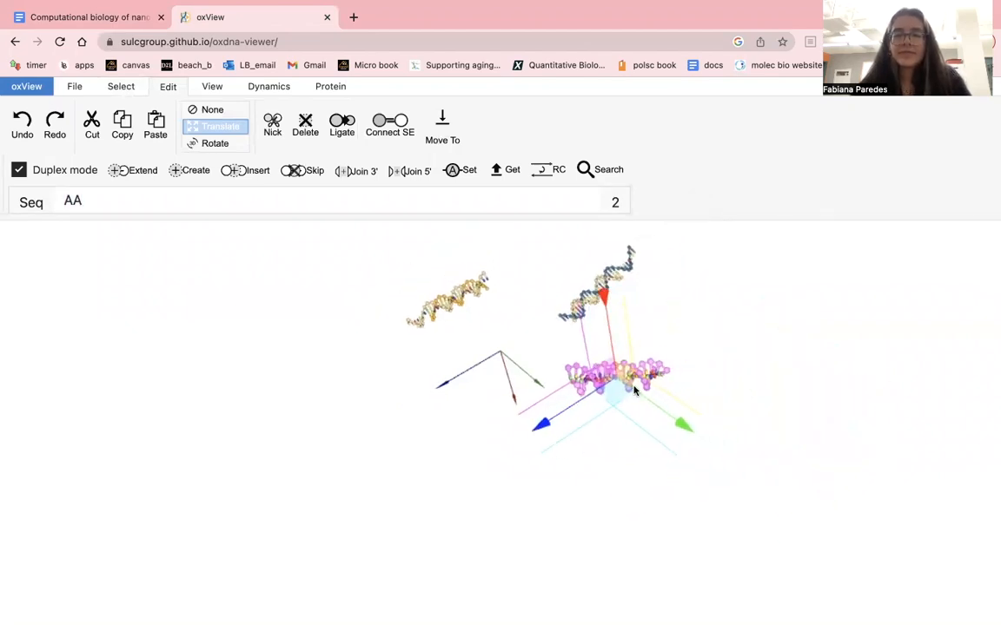
left_click_drag(618, 392, 423, 448)
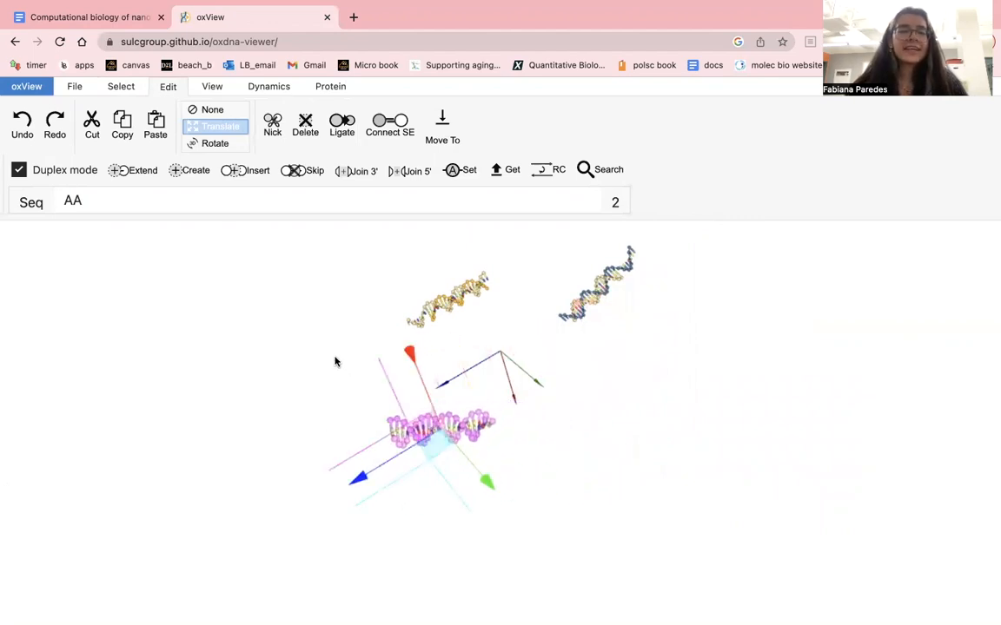
left_click(209, 110)
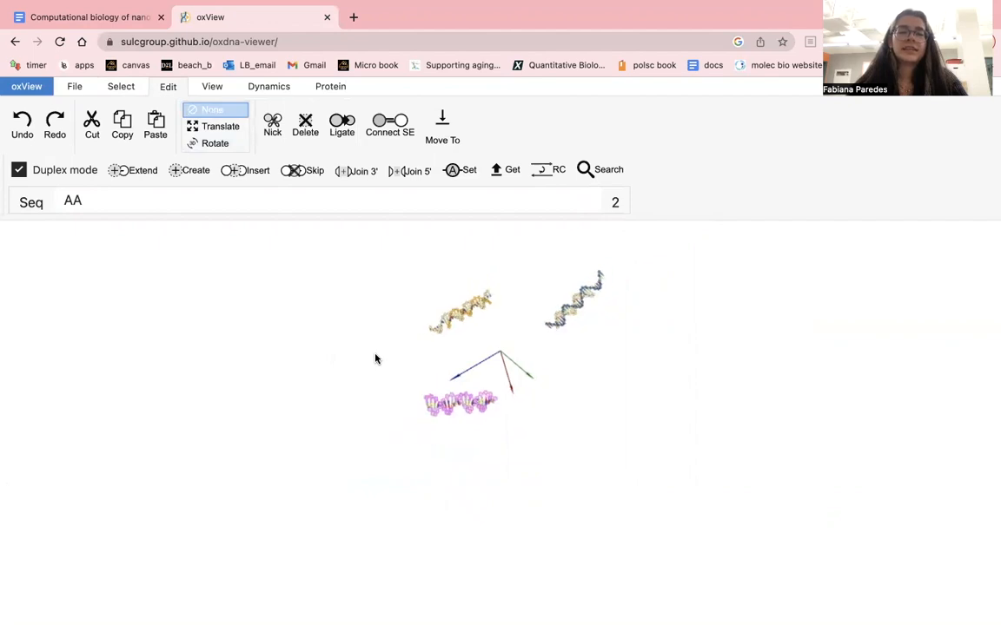
Clear and disable selection, and compare the third duplex's end bases in oxView with nstar20_strand3 in the Google Docs notes
scroll(376, 358, "up", 5)
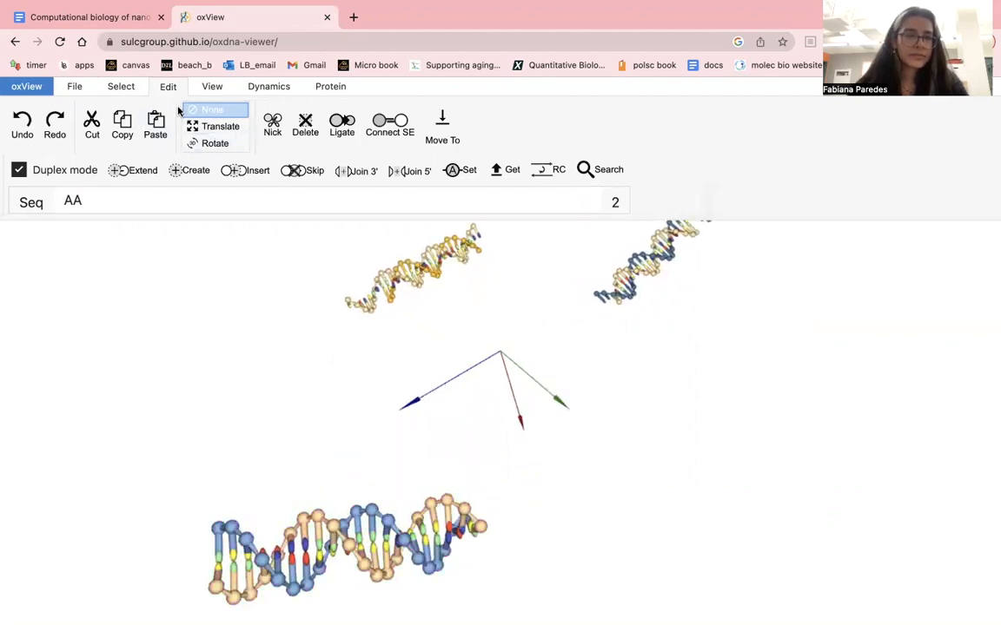
left_click(132, 90)
left_click(68, 112)
left_click_drag(164, 301, 201, 341)
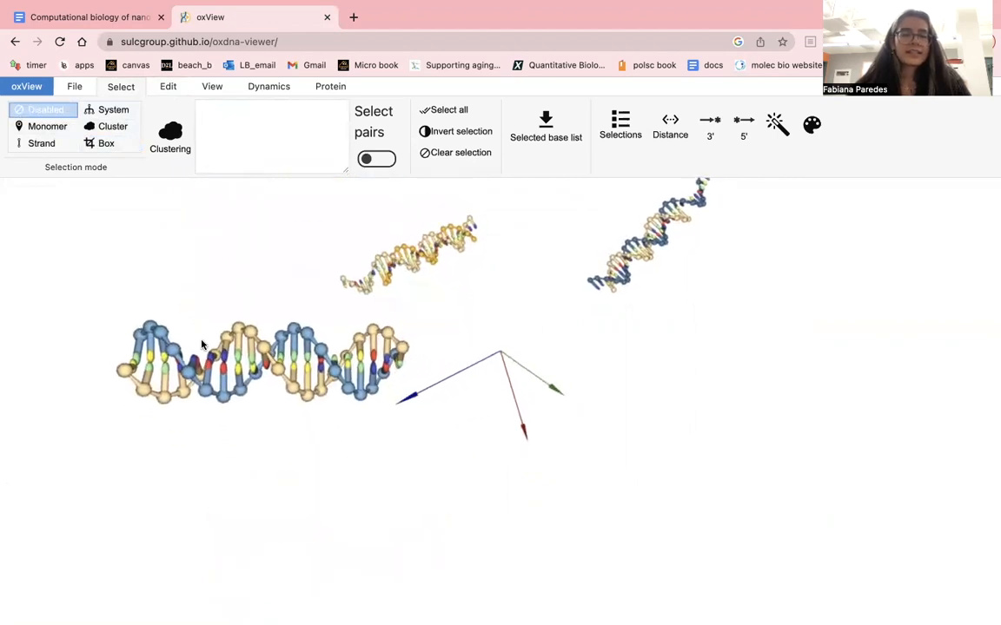
left_click(101, 18)
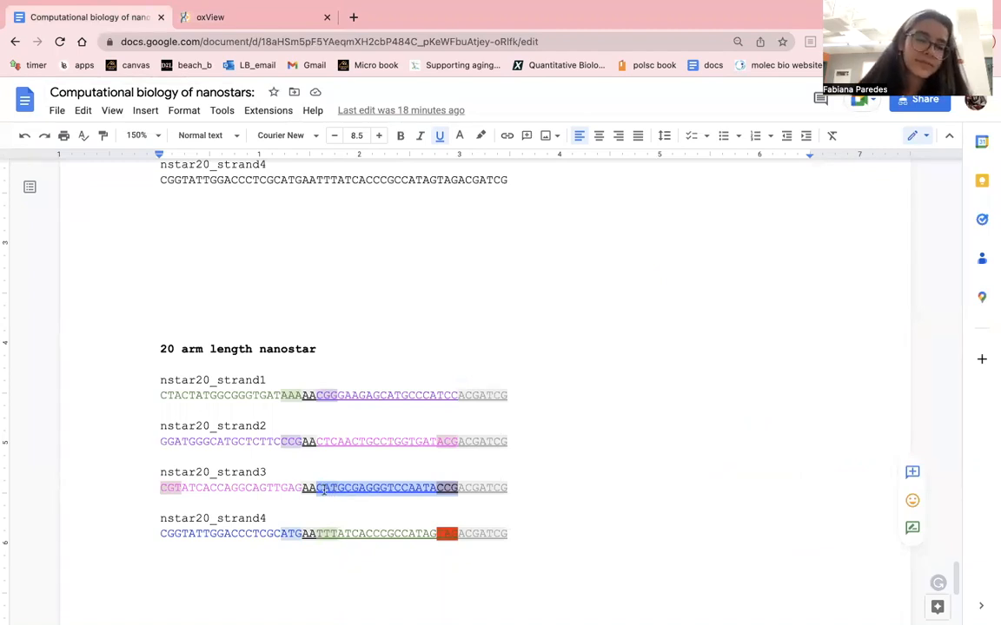
left_click(248, 19)
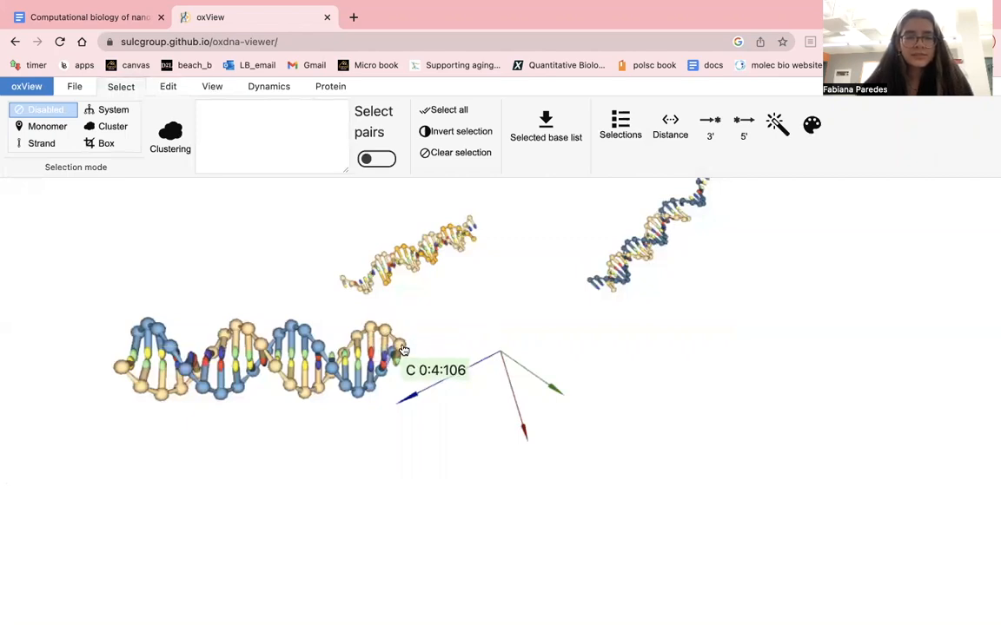
Select the third duplex's C monomer next to the inner end and extend it with single-stranded AA, with duplex mode off
left_click(45, 126)
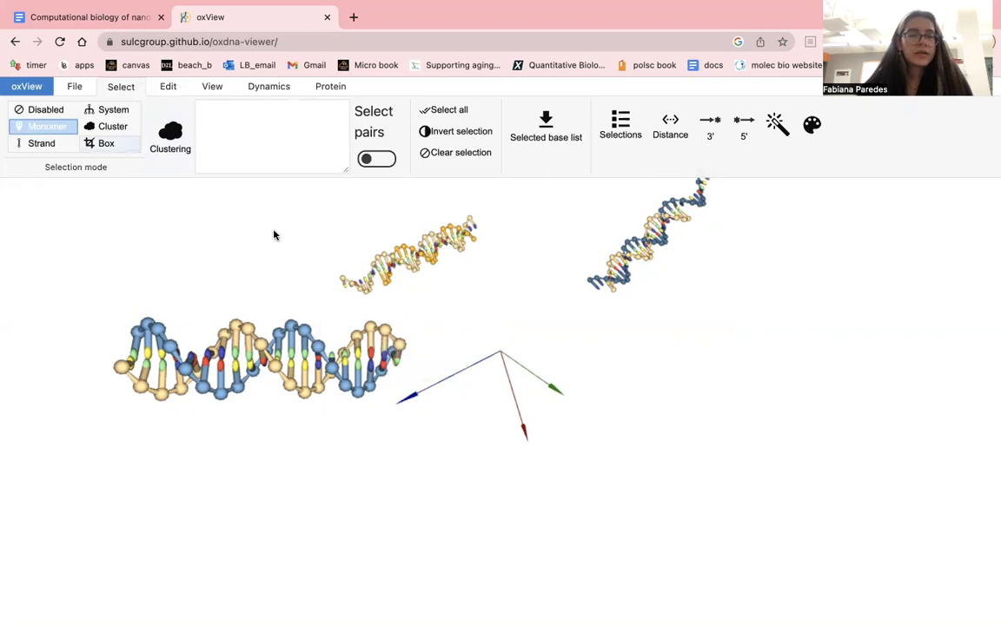
left_click(400, 346)
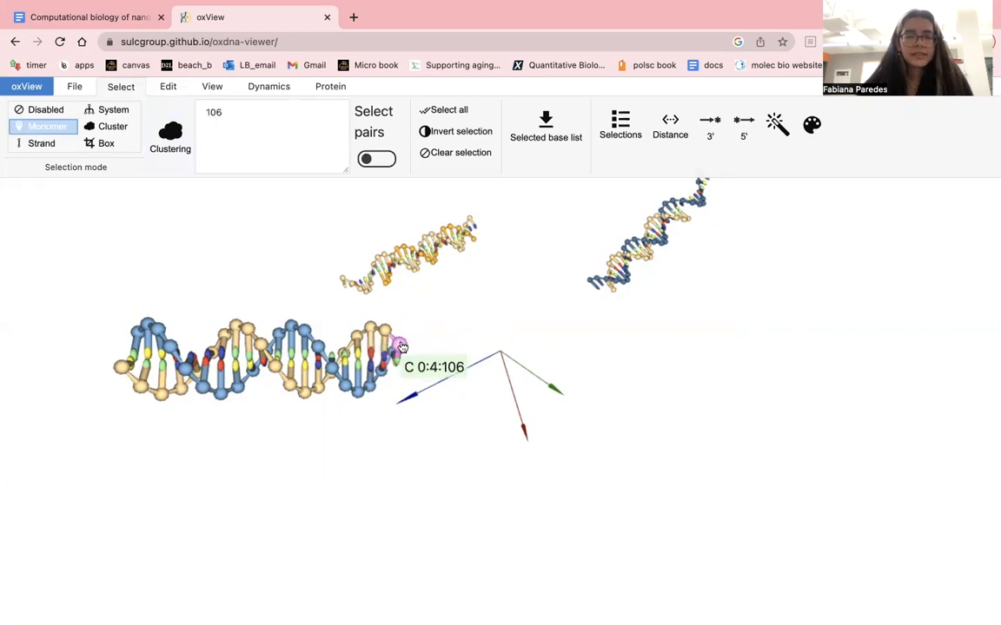
left_click(169, 89)
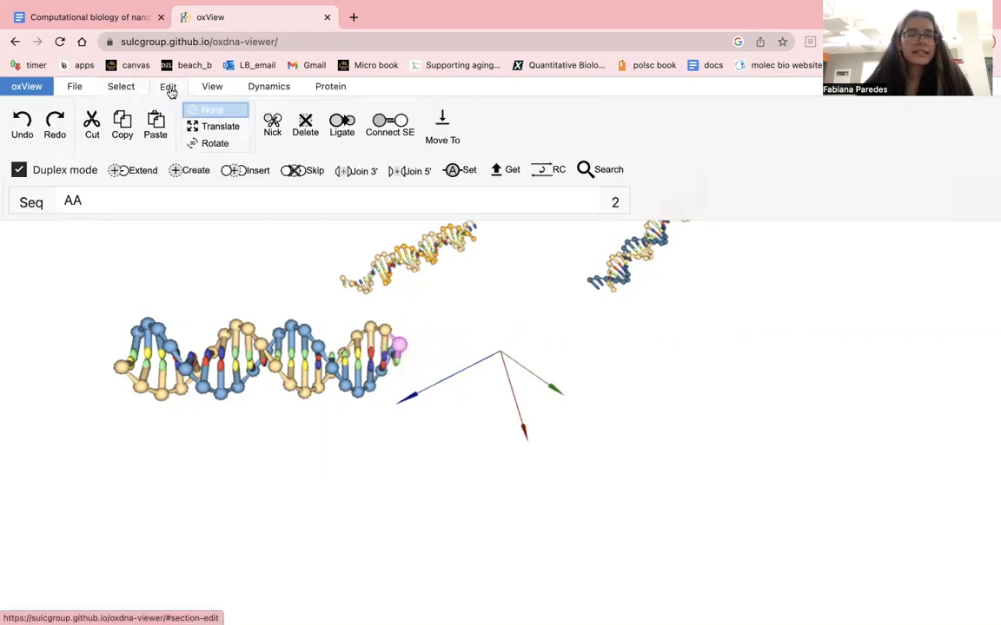
left_click(60, 171)
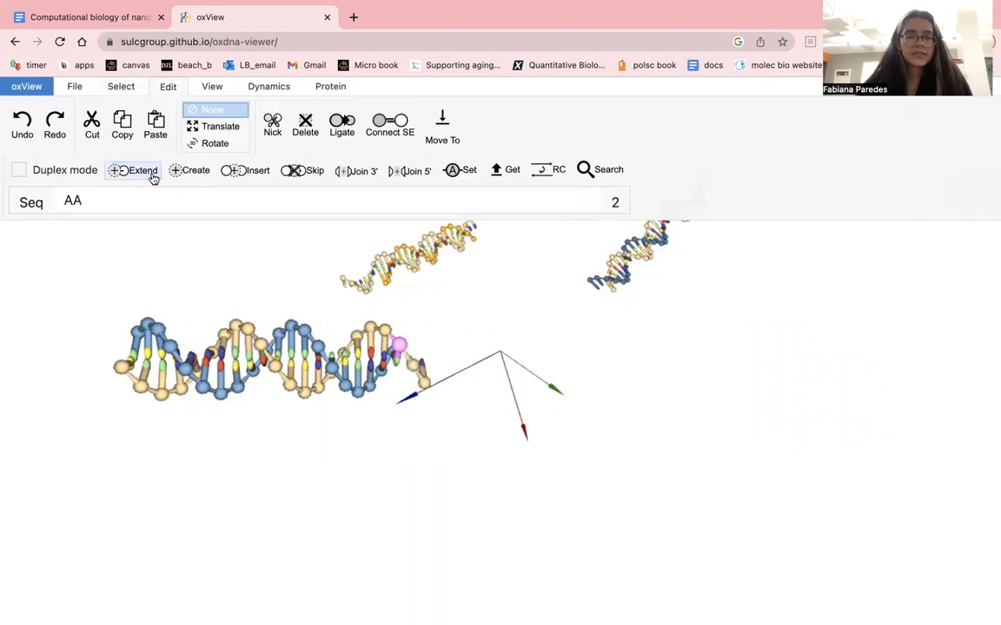
Copy the ACGATCG tail of nstar20_strand3 from the Google Docs notes and extend the duplex's opposite end with it in oxView
left_click(122, 18)
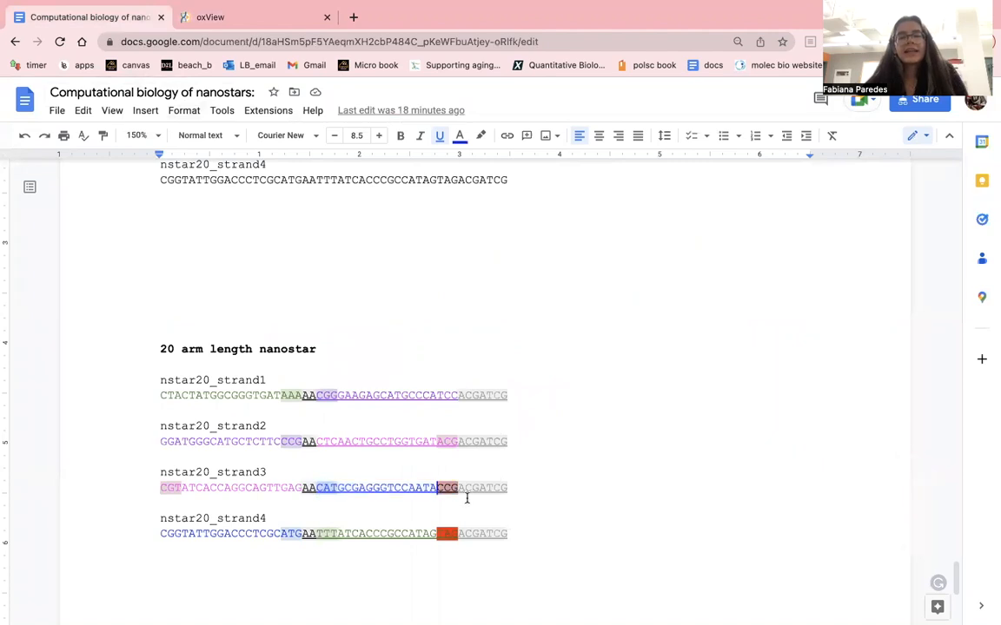
left_click_drag(459, 488, 512, 488)
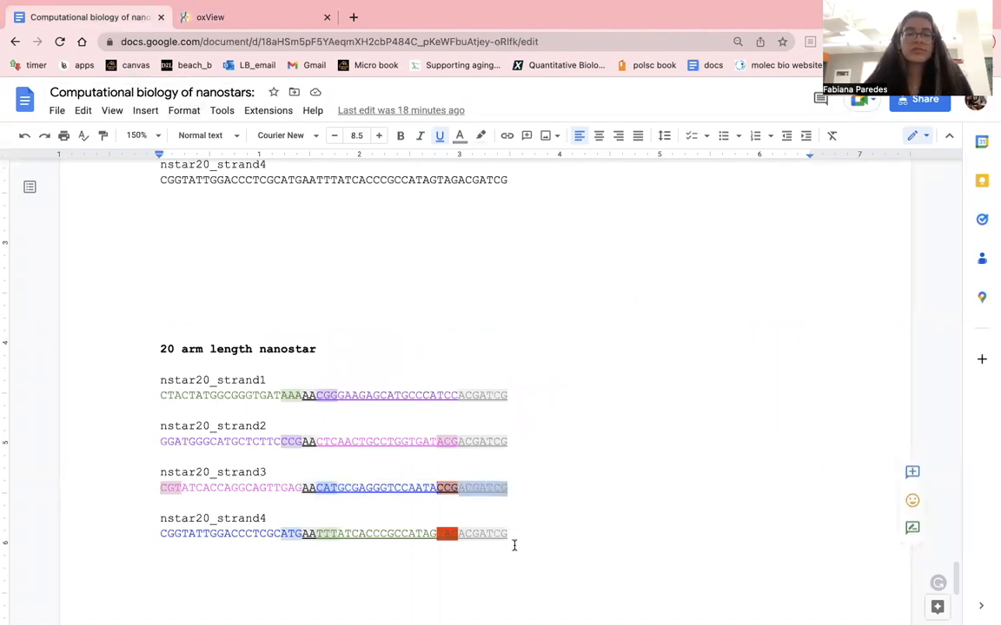
left_click(265, 17)
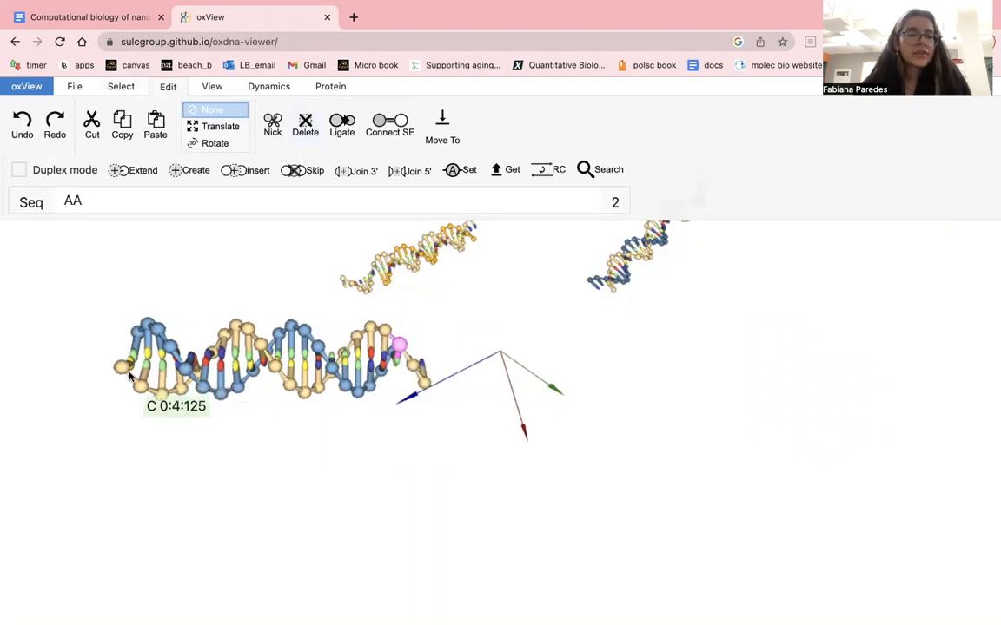
left_click(178, 200)
double_click(172, 200)
type("ACGATCG")
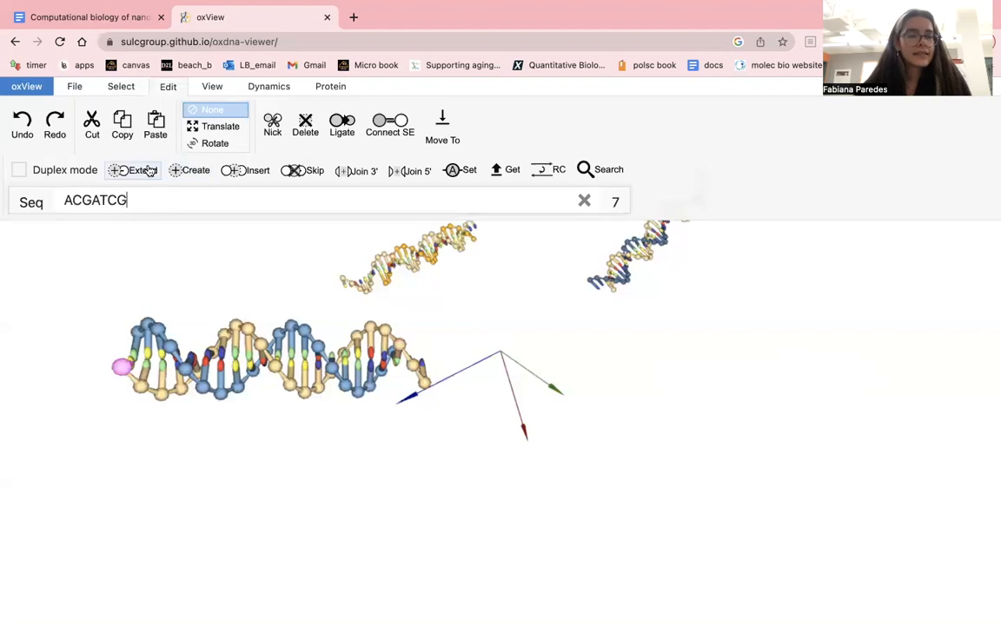
left_click(137, 170)
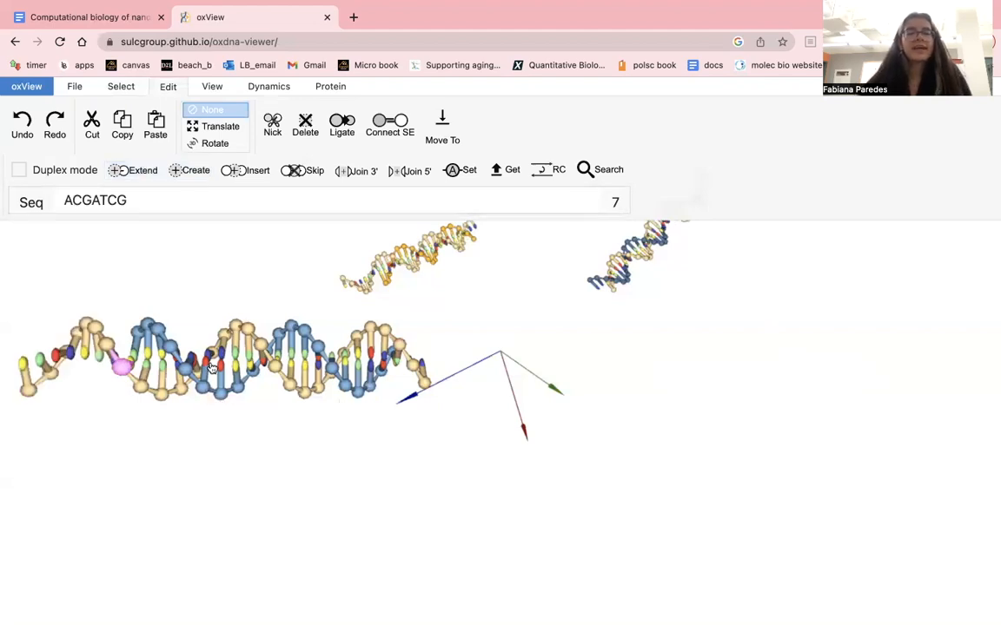
Copy the 20-base segment TTTATCACCCGCCATAGTAG of nstar20_strand4 from the Google Docs notes
left_click(128, 17)
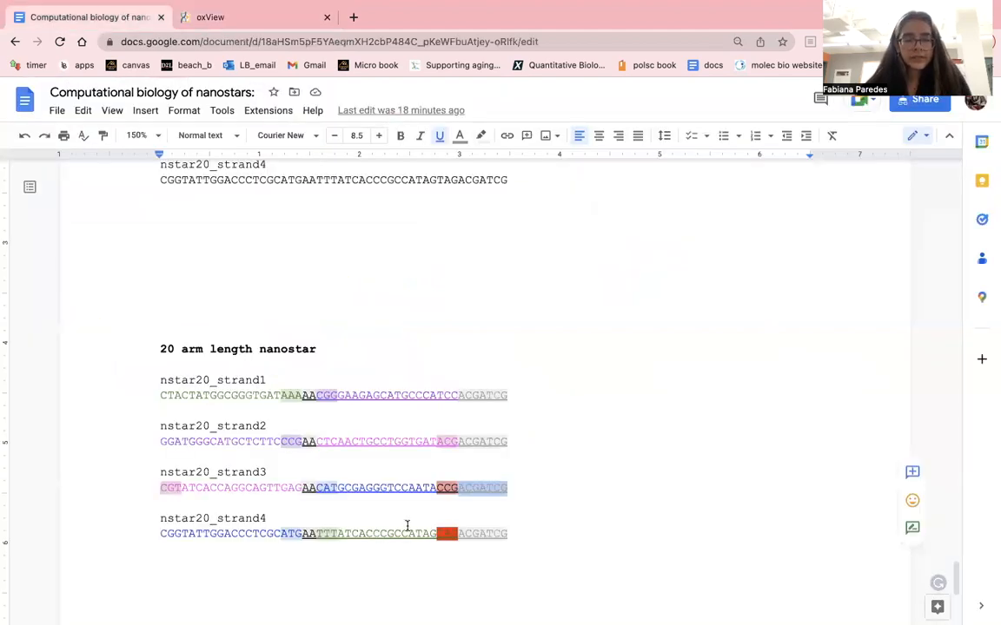
double_click(407, 512)
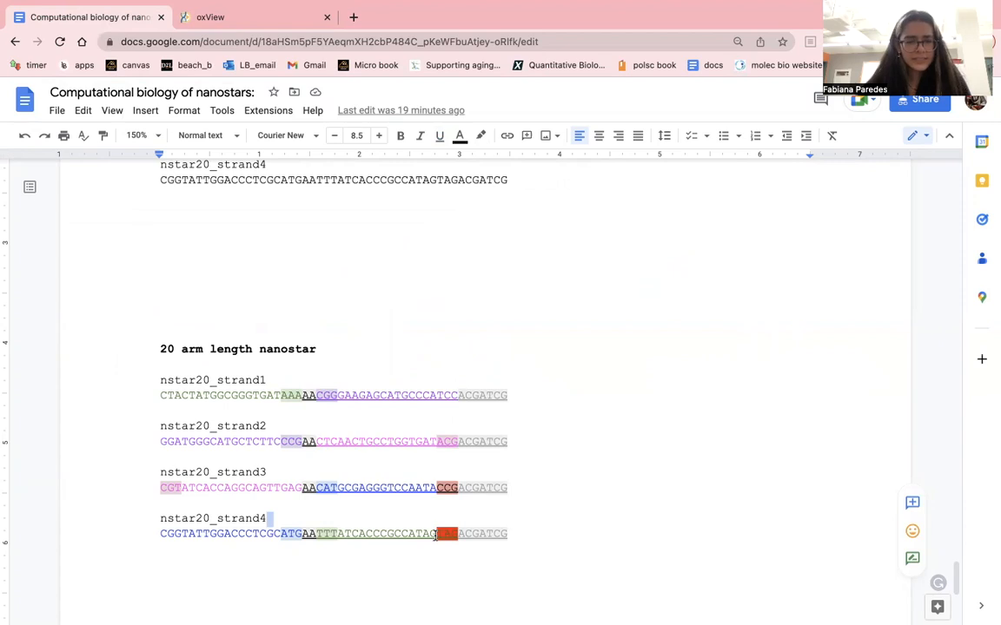
scroll(412, 537, "down", 2)
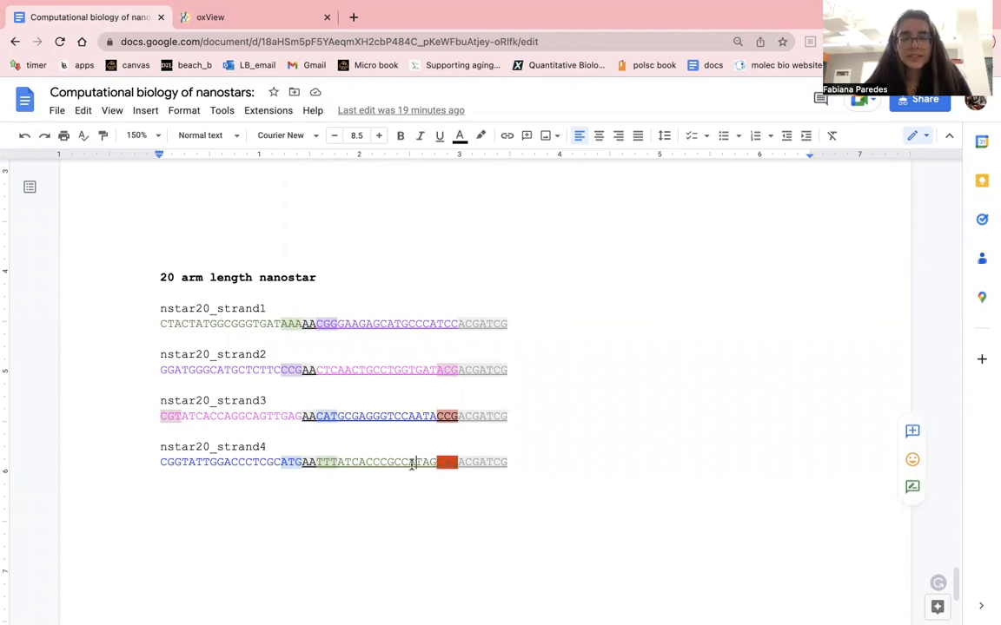
left_click(452, 466)
left_click_drag(458, 463, 312, 465)
key("super+c")
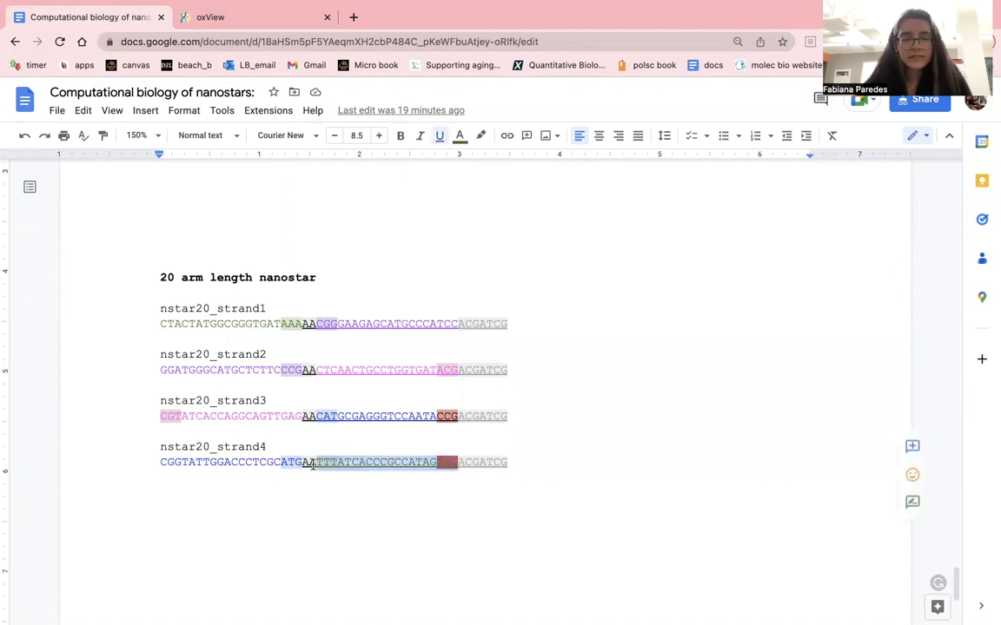
Try creating a duplex from TTTATCACCCGCCATAGTAG in oxView with duplex mode on, and undo the creation
left_click(252, 12)
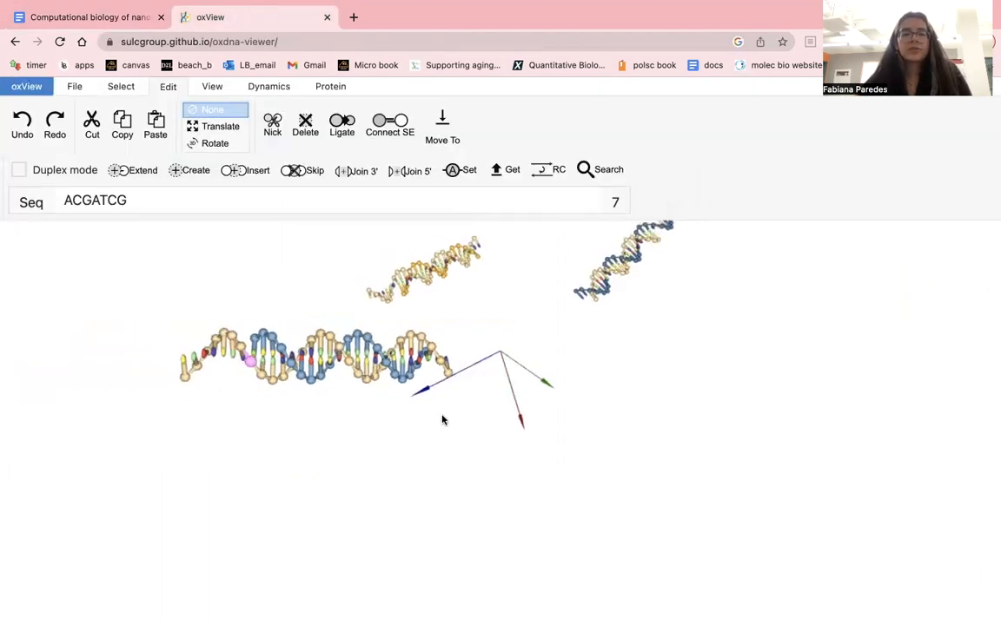
double_click(162, 203)
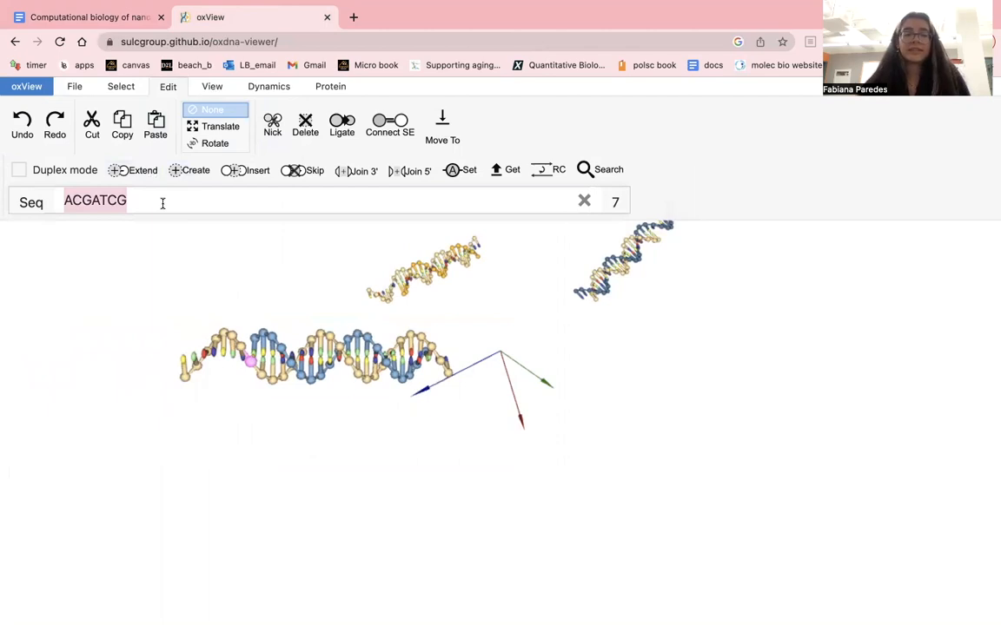
key("super+v")
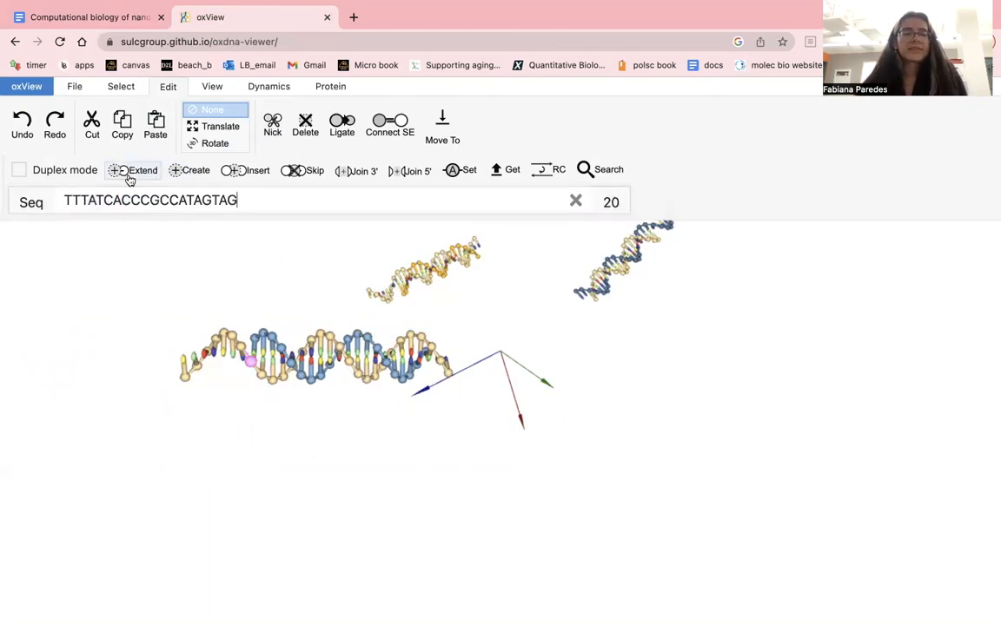
left_click(66, 171)
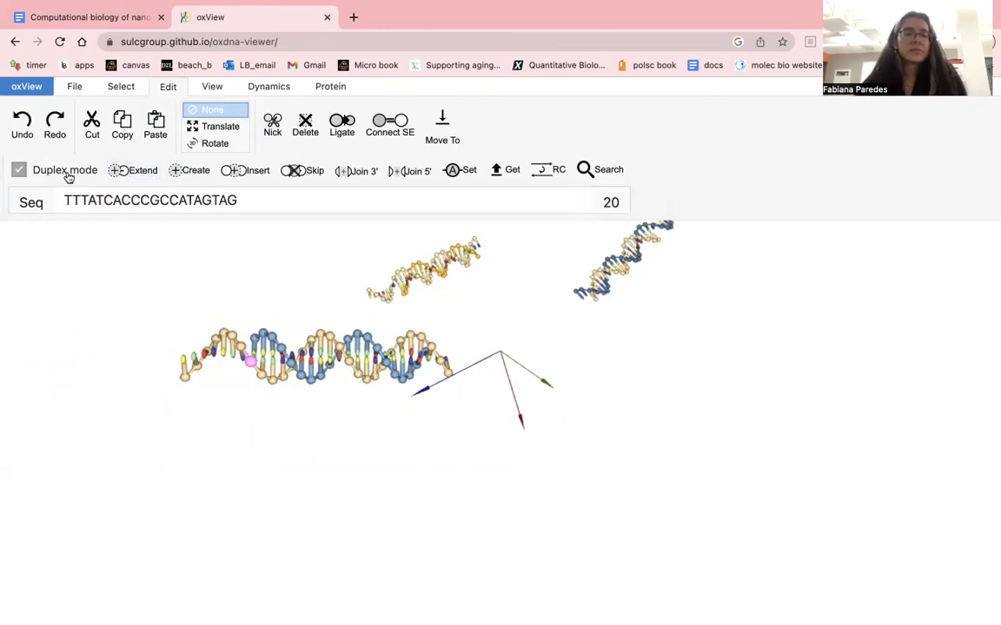
left_click(177, 175)
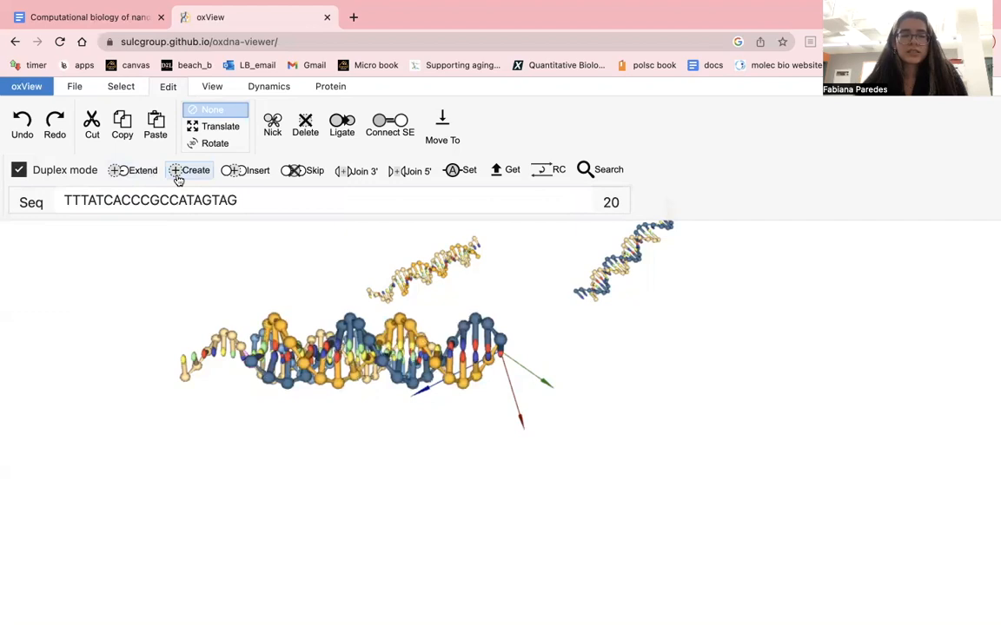
scroll(286, 341, "up", 5)
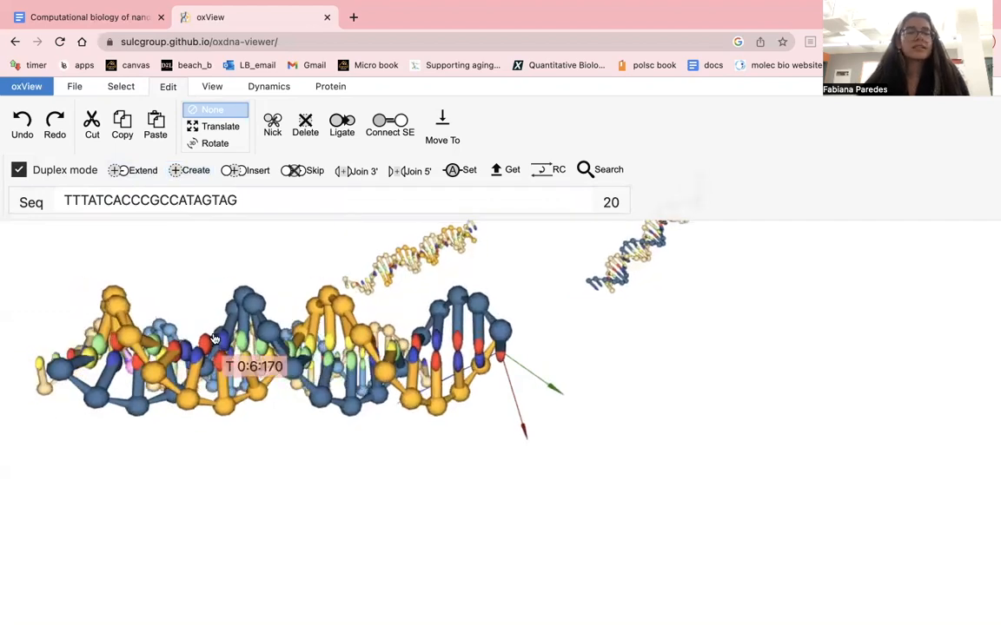
scroll(215, 339, "down", 5)
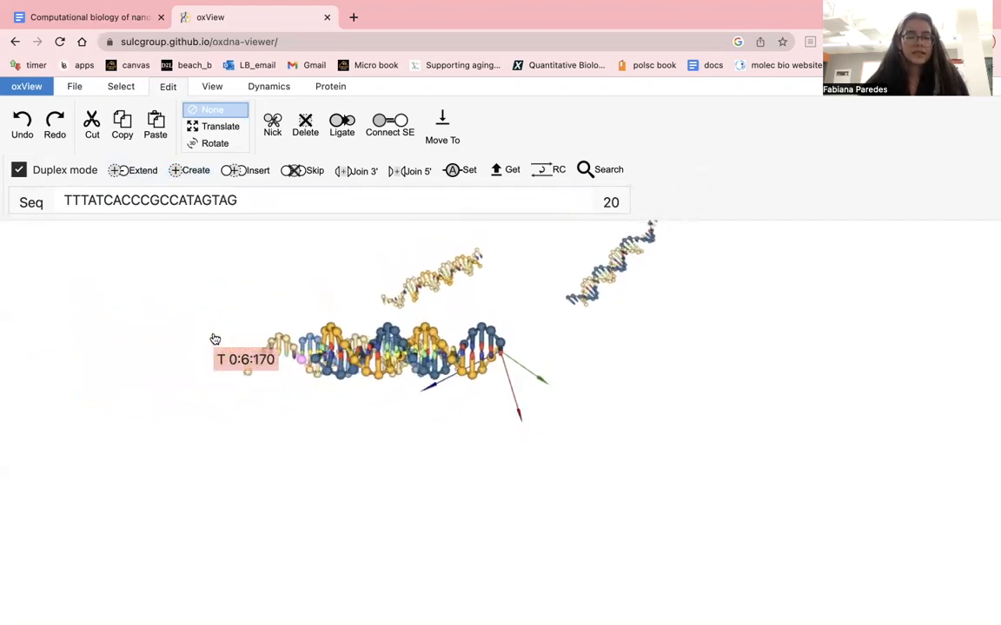
key("ctrl+z")
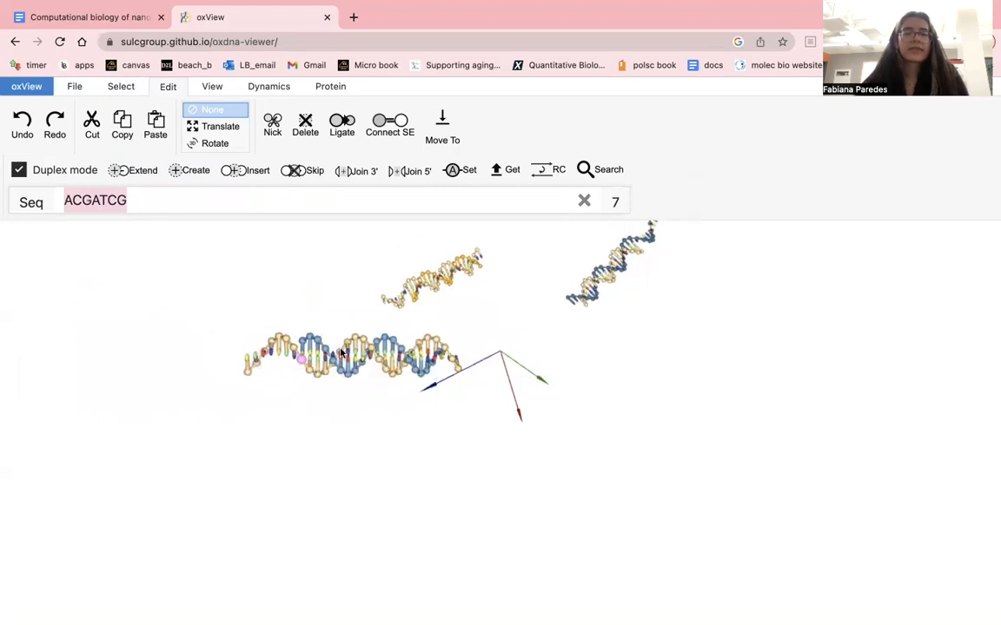
Activate translation and box-select the whole third duplex together with its AA and ACGATCG single-stranded ends
left_click(209, 142)
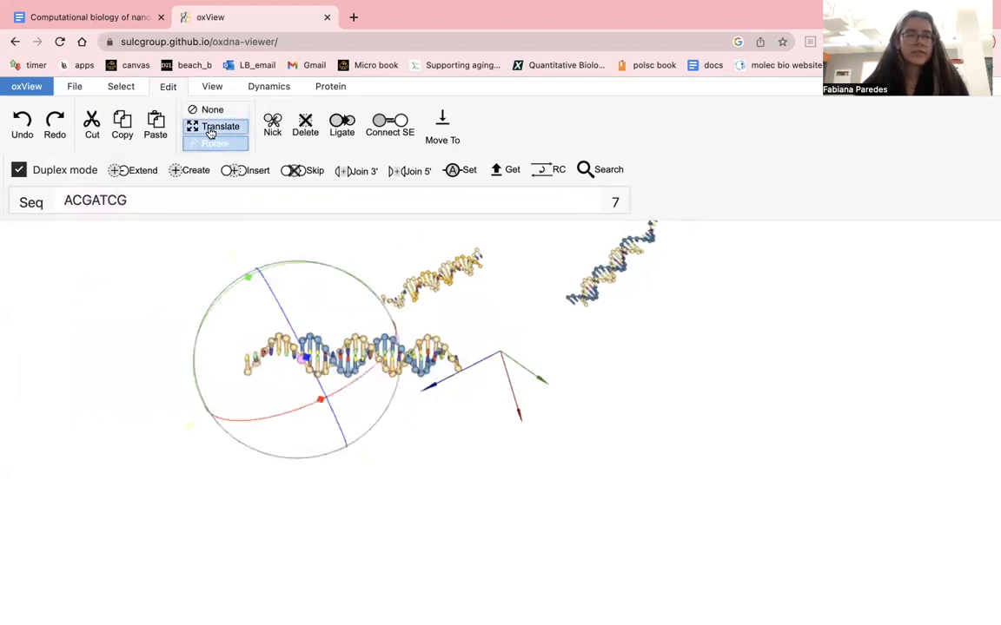
left_click(208, 128)
left_click(130, 88)
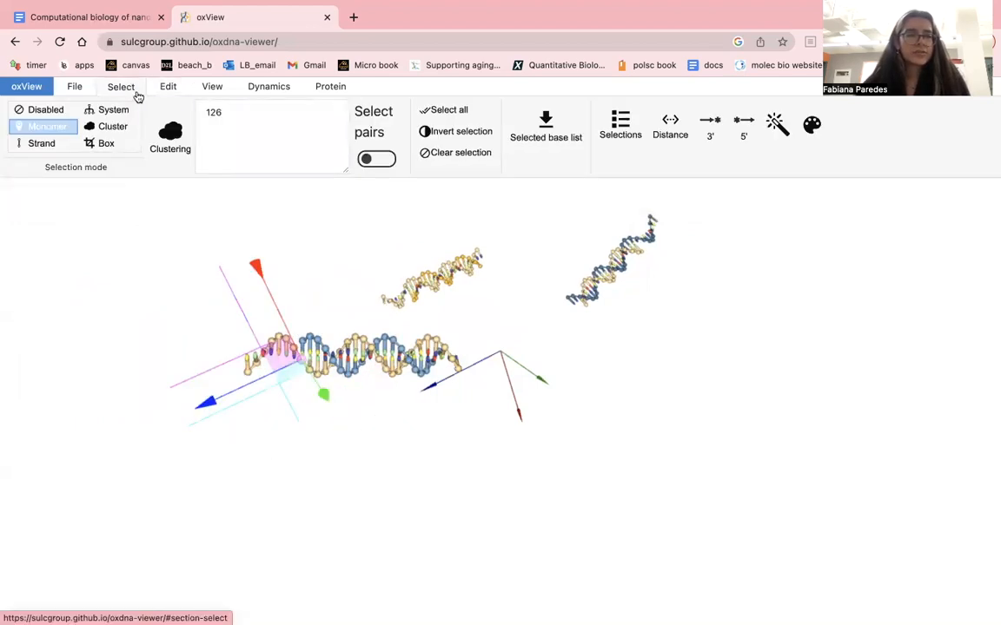
left_click(65, 115)
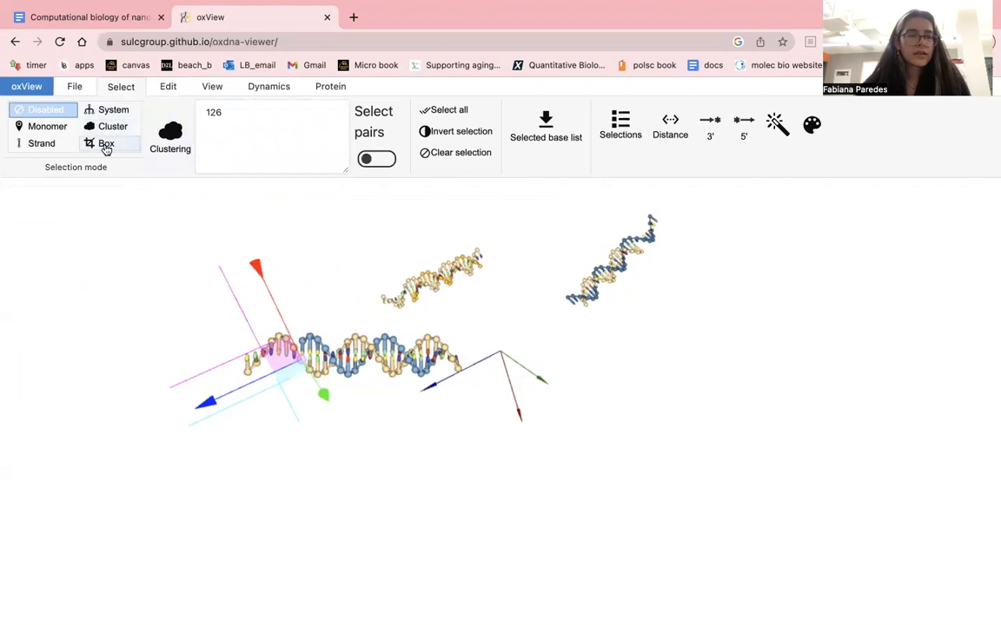
left_click(105, 145)
left_click(198, 248)
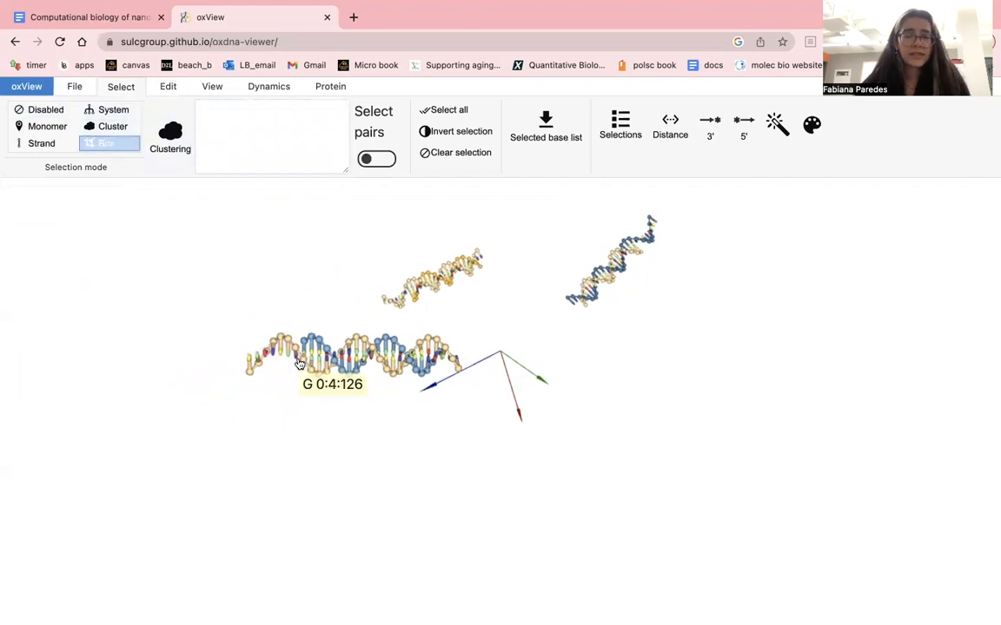
scroll(300, 362, "up", 5)
scroll(300, 363, "down", 3)
left_click_drag(310, 266, 314, 390)
left_click_drag(110, 337, 474, 412)
left_click_drag(109, 322, 502, 410)
Translate the selected third duplex away from the origin to free space, clear the selection and disable selecting
left_click_drag(282, 385, 143, 454)
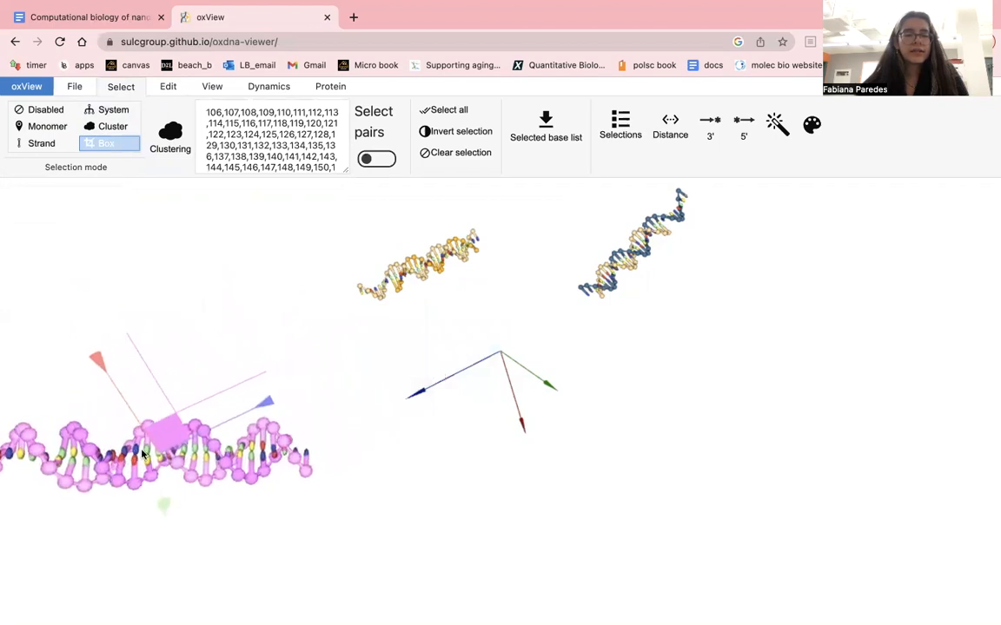
left_click(199, 344)
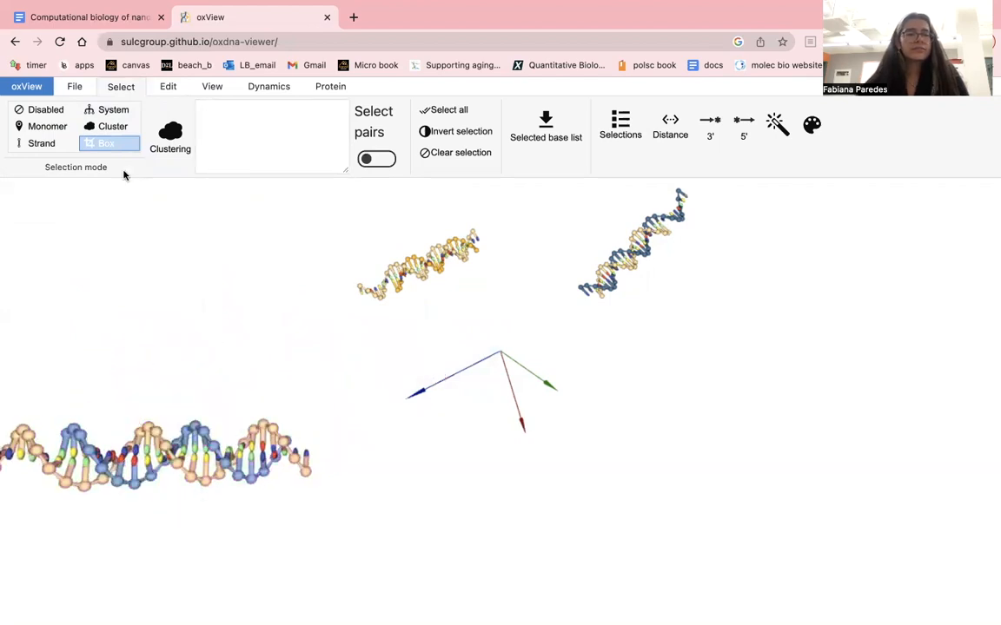
left_click(45, 109)
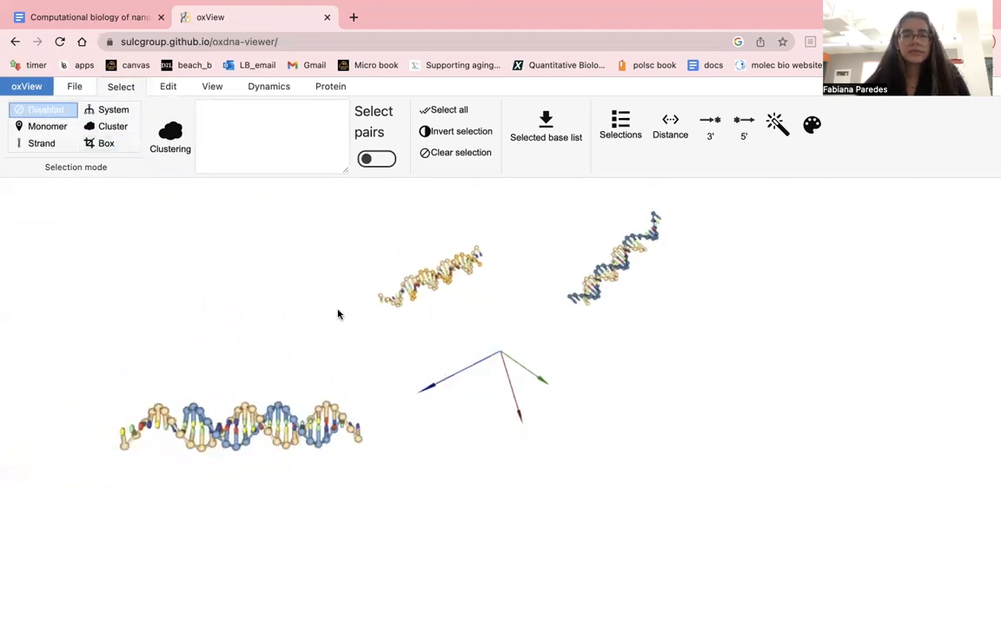
left_click_drag(337, 313, 306, 456)
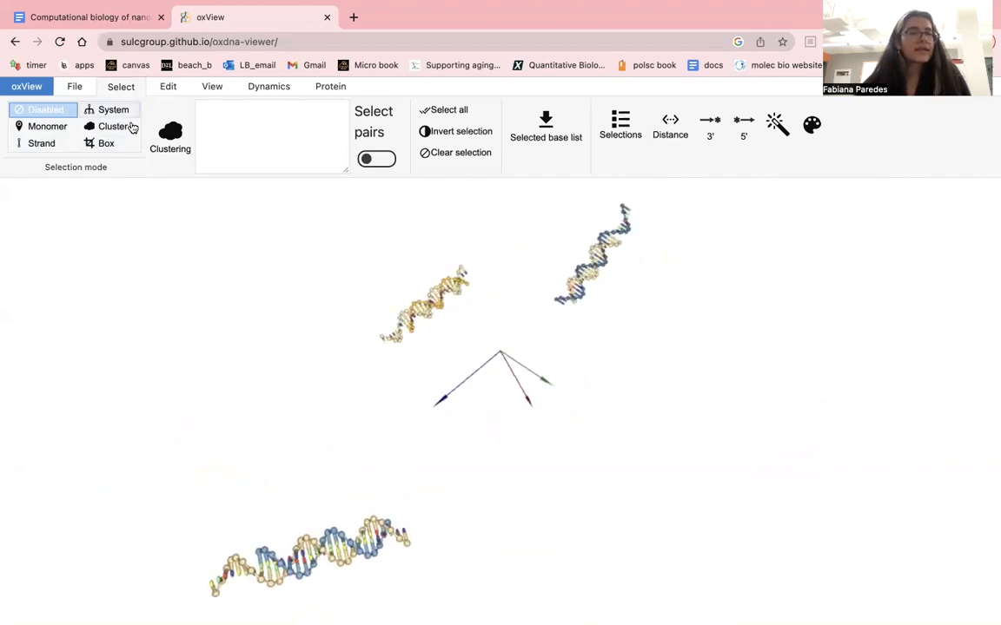
Create the fourth duplex from the sequence TTTATCACCCGCCATAGTAG in duplex mode
left_click(165, 87)
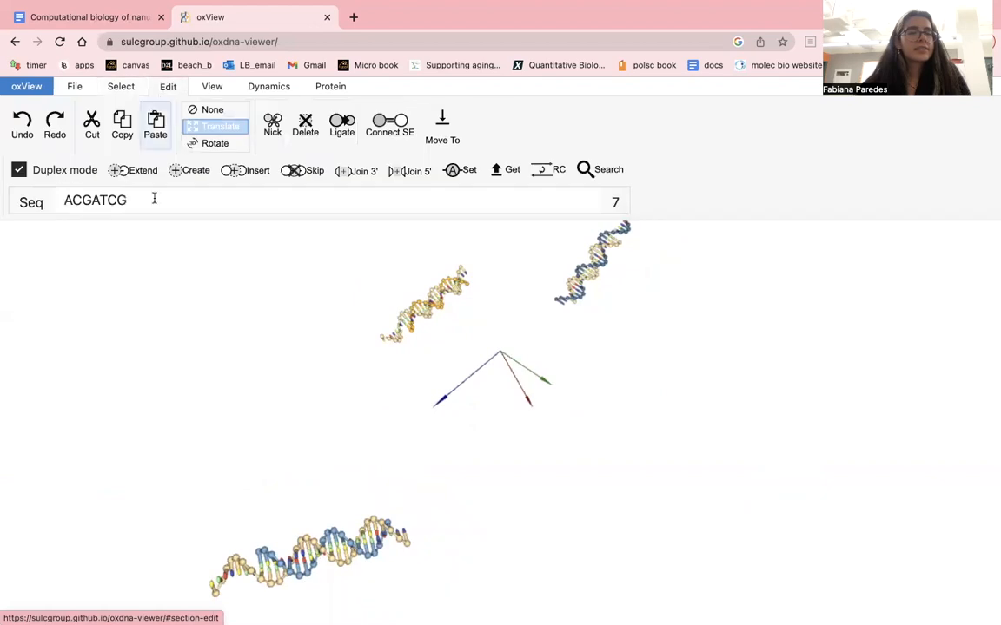
type("TTTATCACCCGCCATAGTAG")
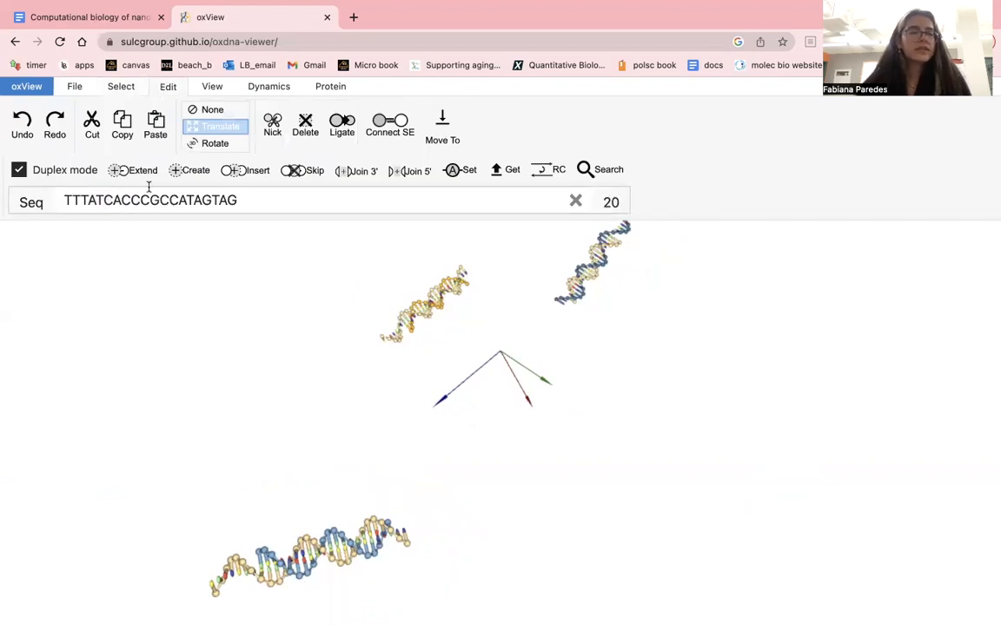
left_click(175, 171)
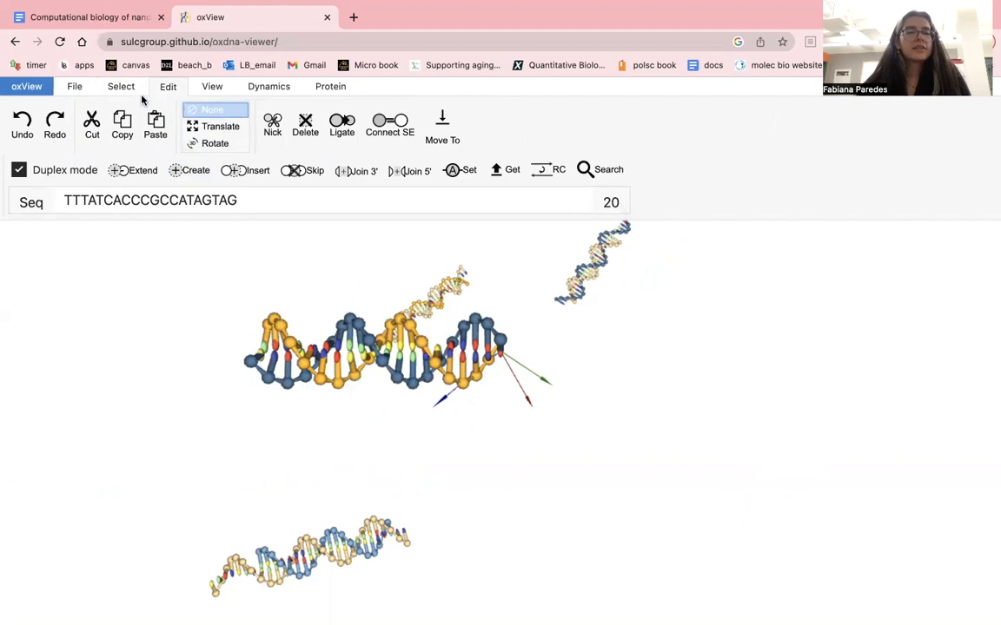
Box-select every base of the new fourth duplex without including the other three helices
left_click(126, 87)
left_click_drag(333, 268, 322, 333)
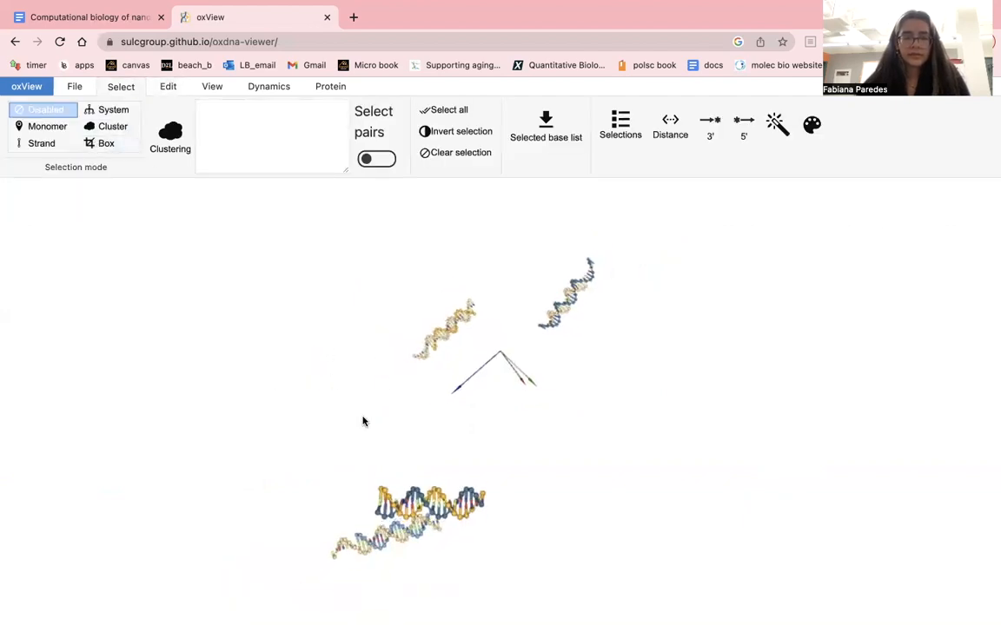
left_click_drag(362, 368, 341, 310)
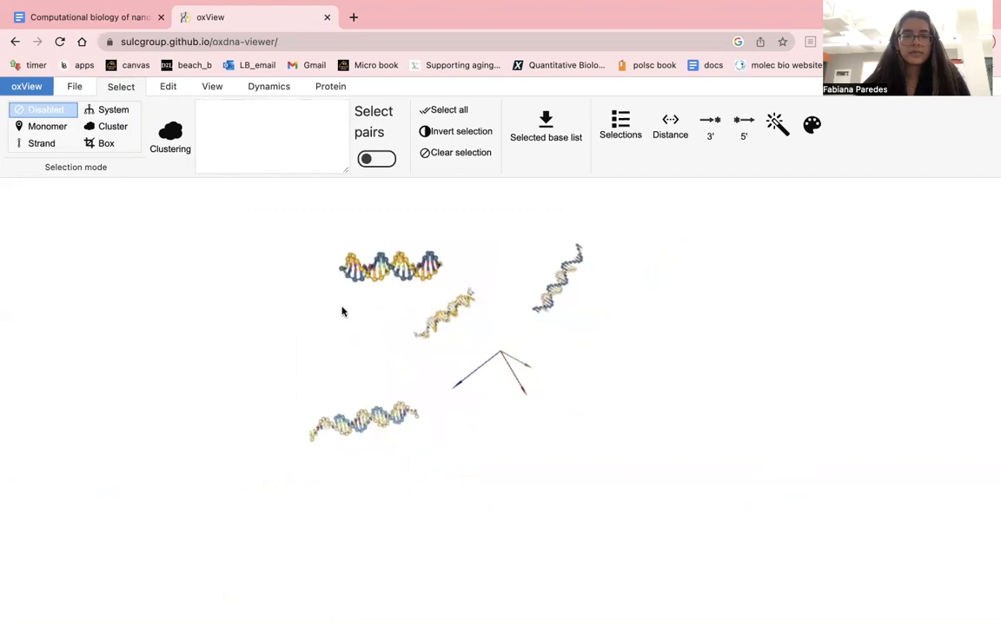
left_click(124, 144)
left_click_drag(302, 231, 449, 285)
left_click_drag(399, 261, 467, 280)
left_click_drag(295, 233, 450, 288)
left_click(168, 86)
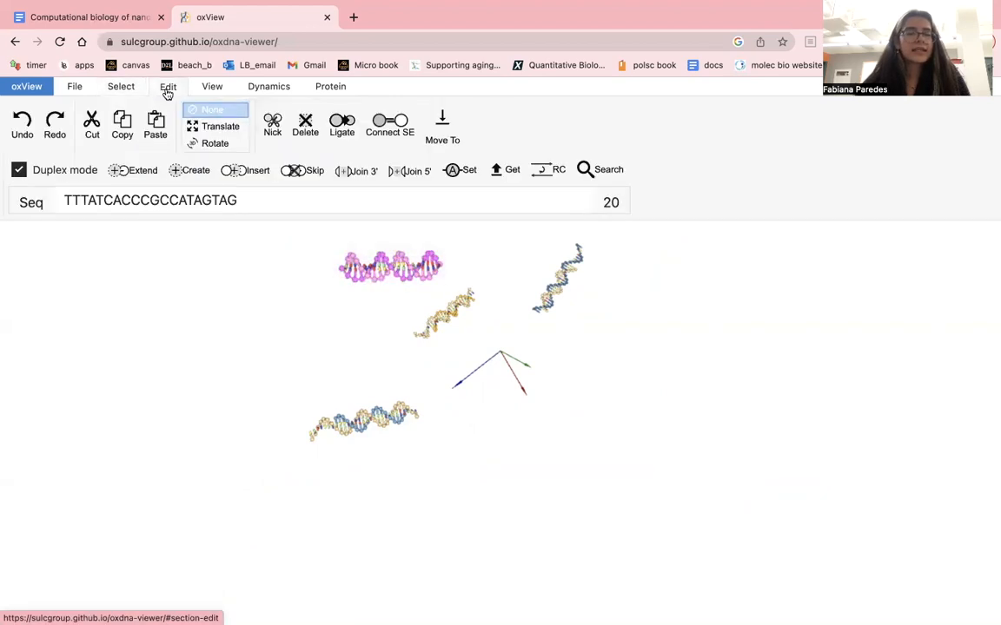
Translate the selected fourth duplex away from the other three helices into free space and clear the selection
left_click(219, 141)
left_click(241, 146)
left_click_drag(337, 237, 527, 322)
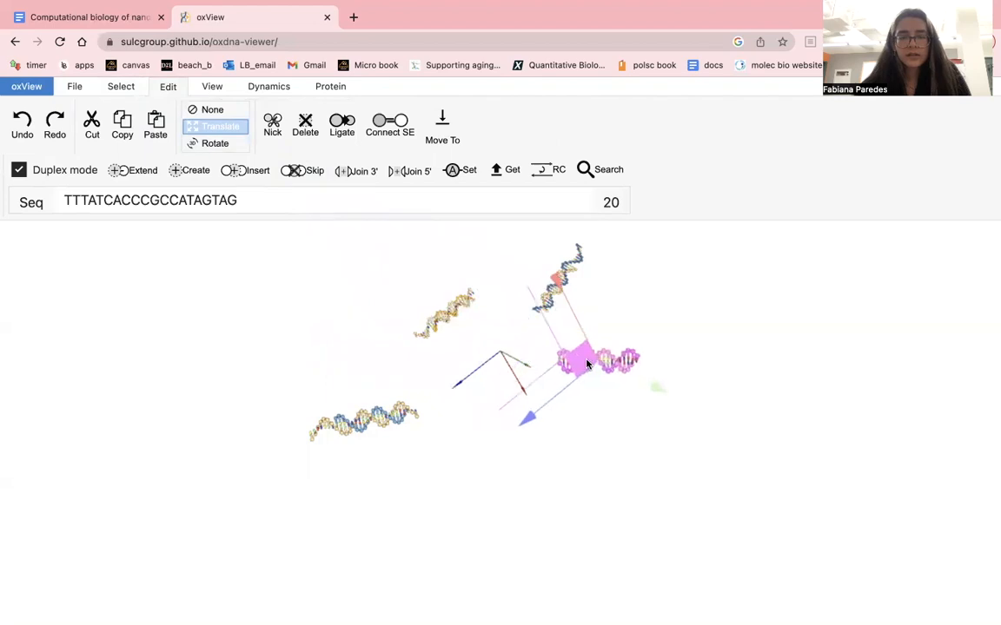
scroll(554, 330, "down", 2)
scroll(555, 330, "up", 5)
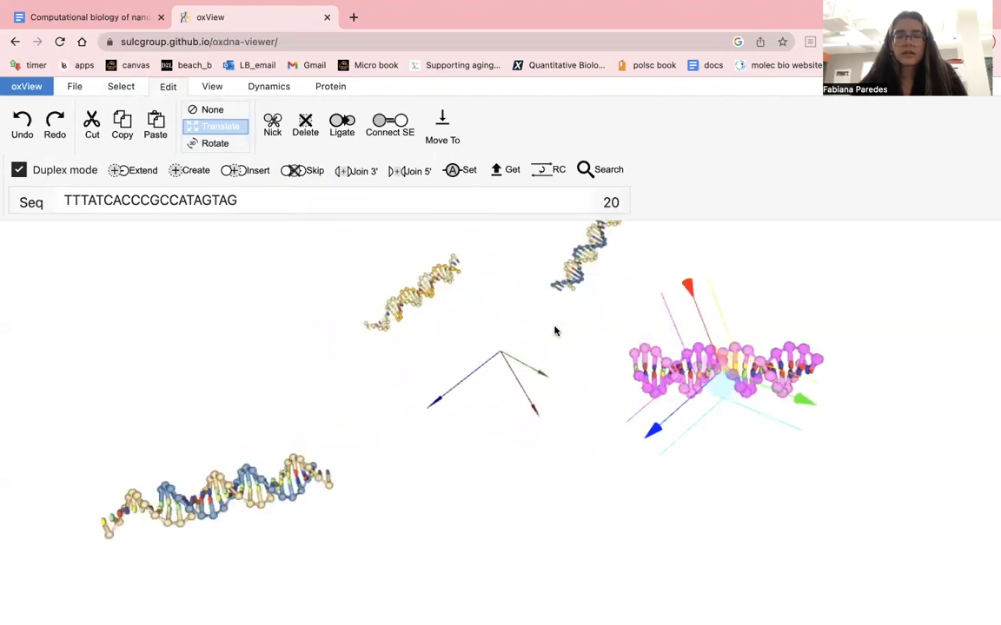
left_click_drag(732, 383, 673, 345)
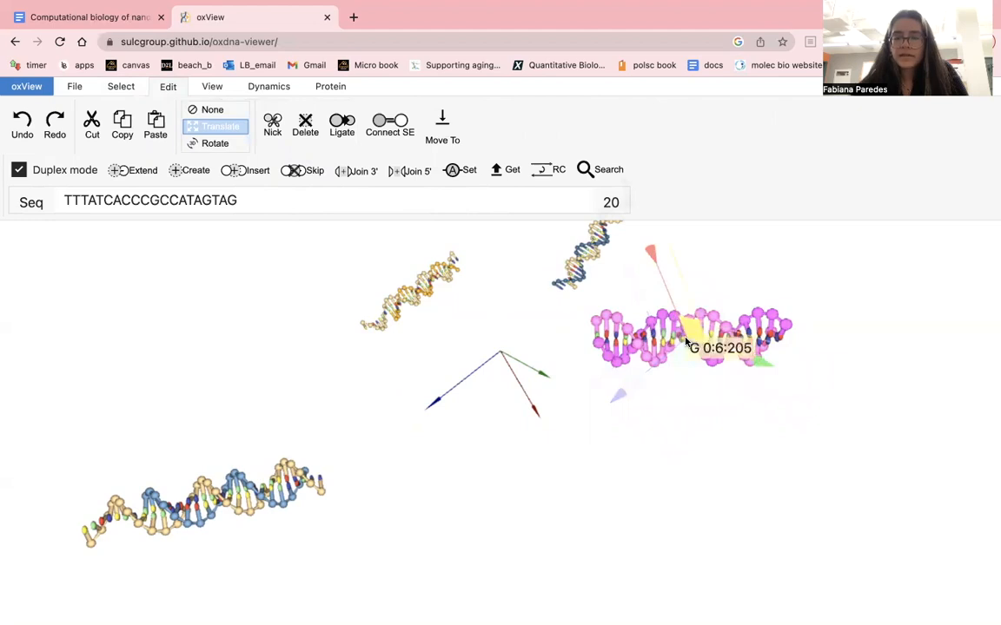
left_click_drag(683, 357, 633, 428)
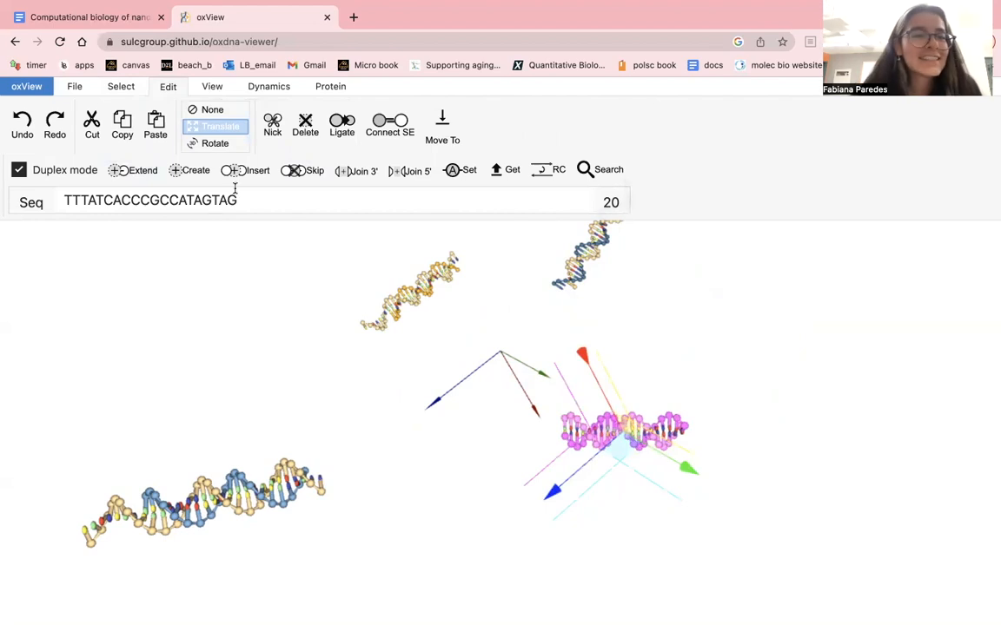
left_click(486, 362)
Check nstar20_strand4 in the sequence document, select the end T base of the fourth duplex as a monomer and turn off translation
scroll(593, 426, "up", 5)
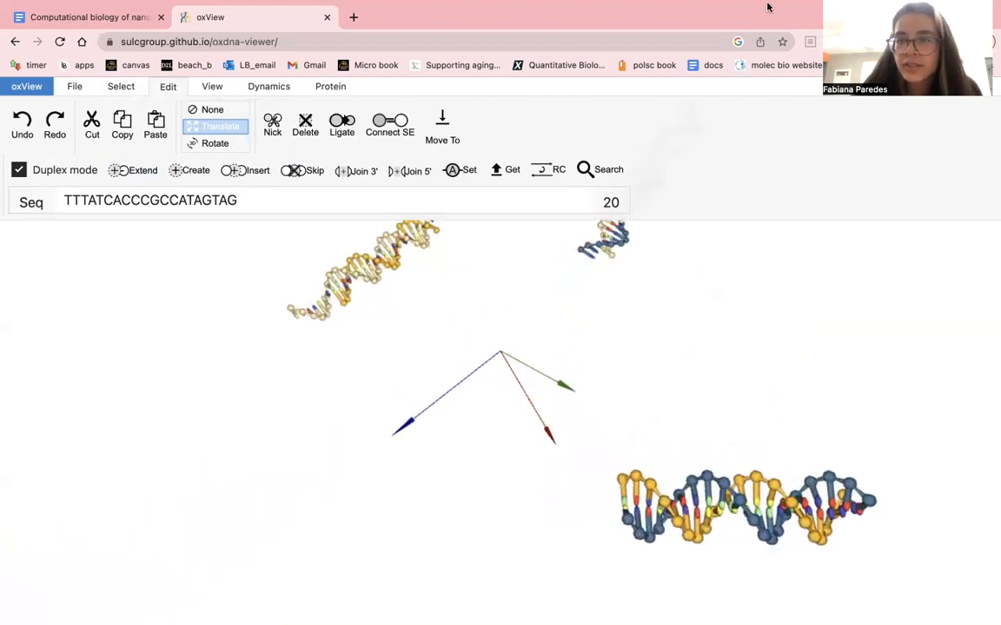
mouse_move(812, 13)
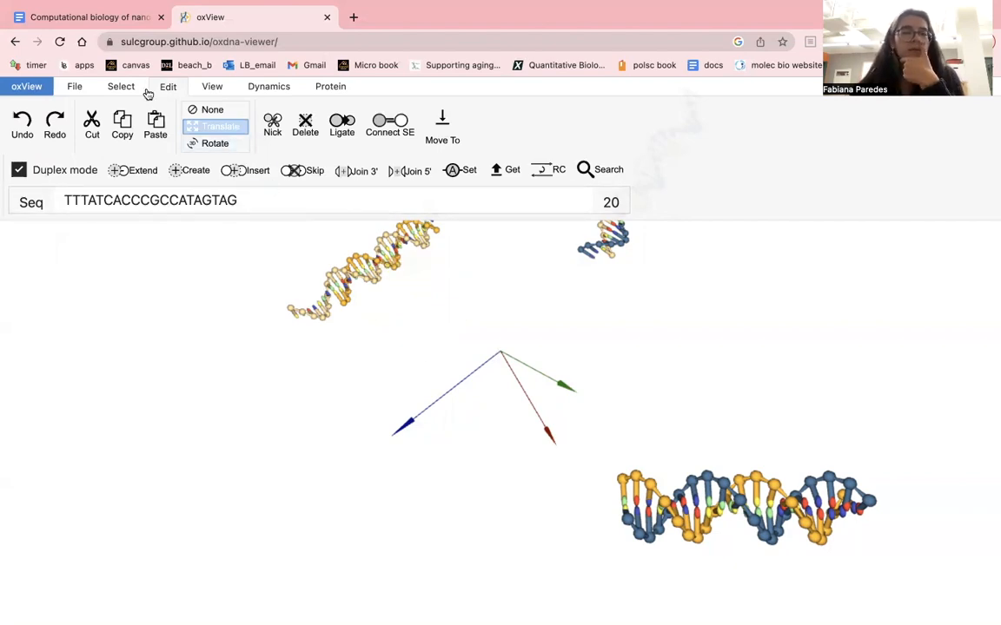
left_click(104, 17)
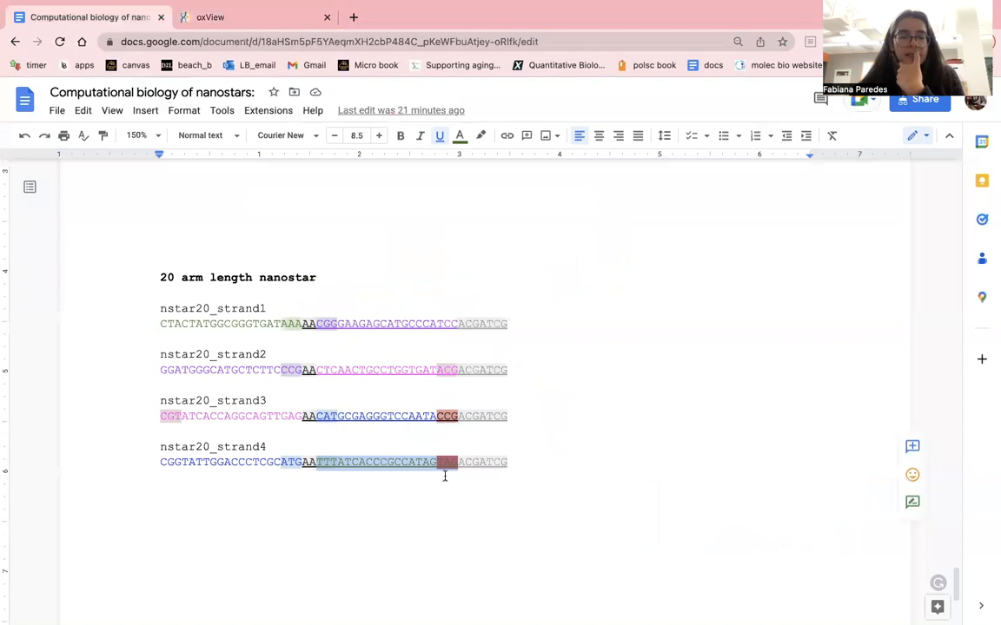
left_click(450, 476)
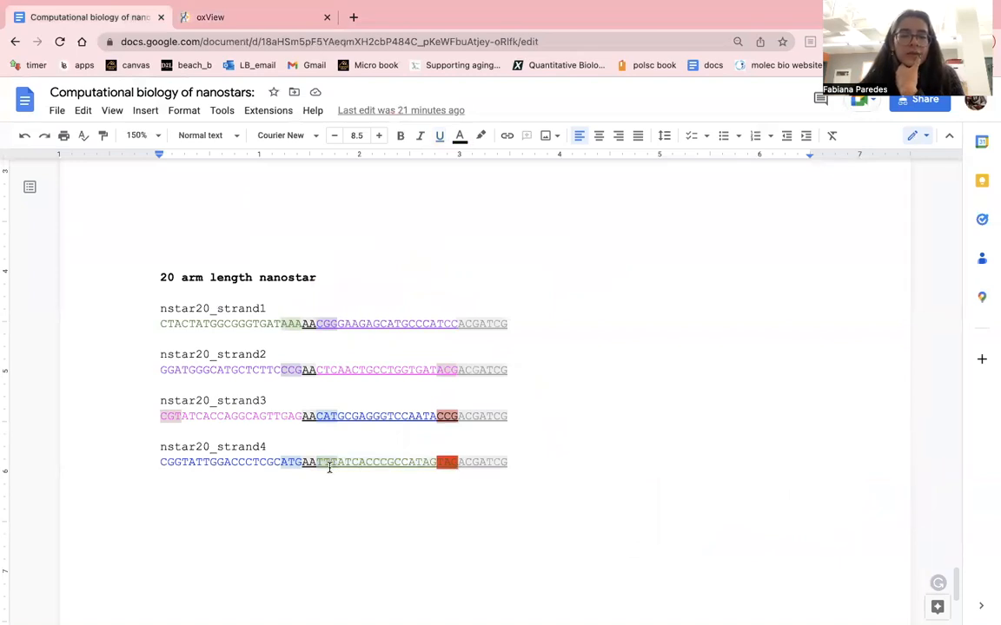
left_click(236, 18)
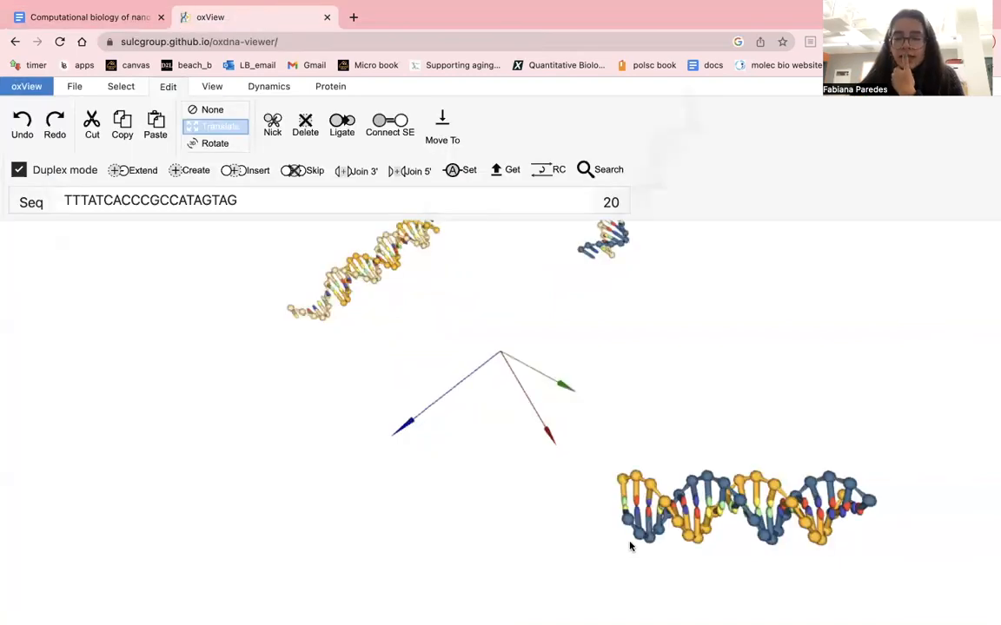
left_click(125, 87)
left_click(51, 125)
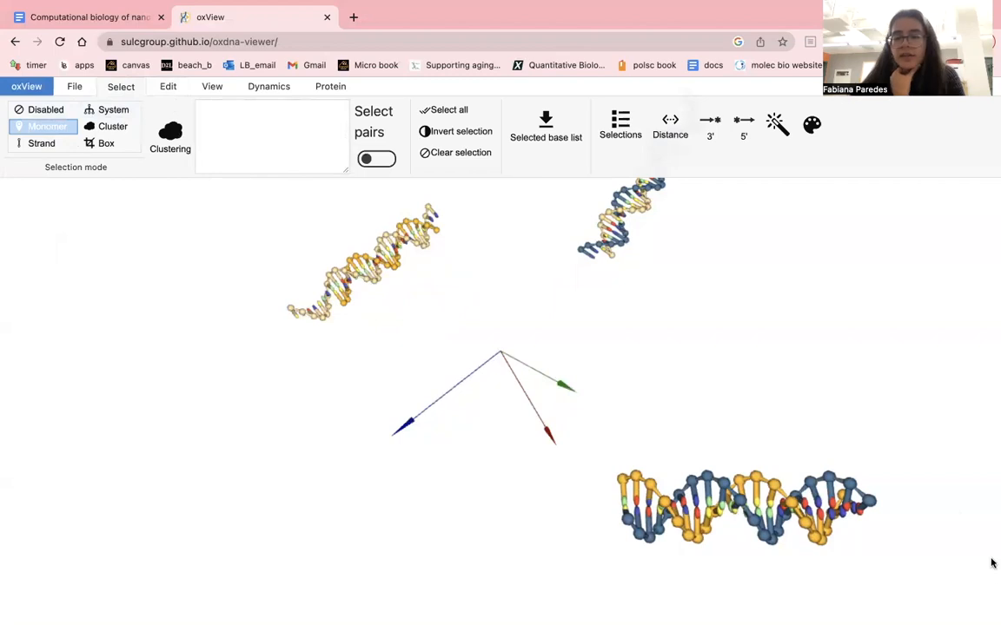
left_click(866, 507)
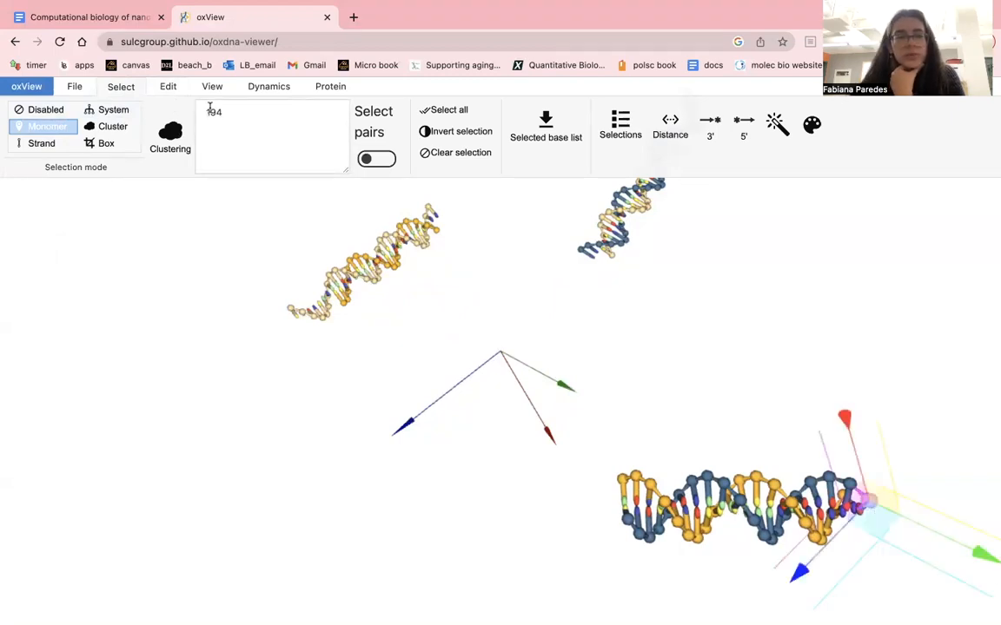
left_click(165, 87)
left_click(208, 110)
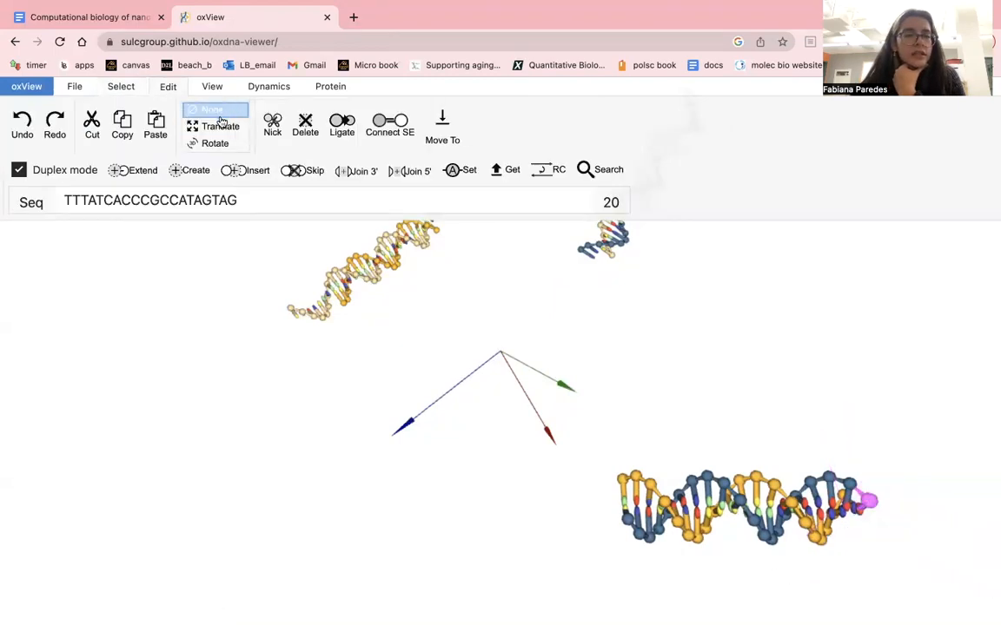
left_click(121, 87)
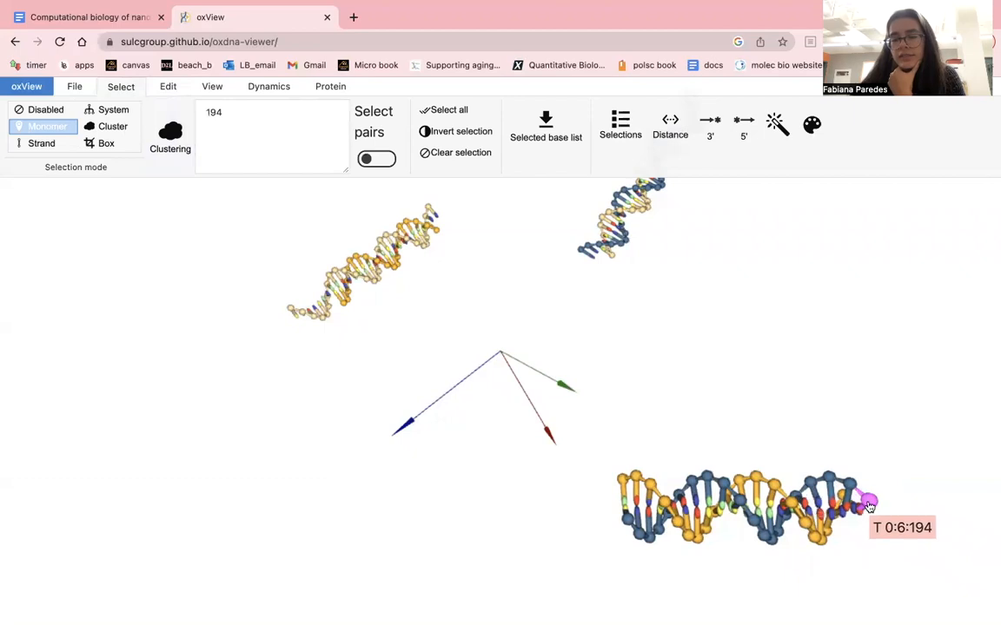
double_click(869, 506)
left_click(500, 351)
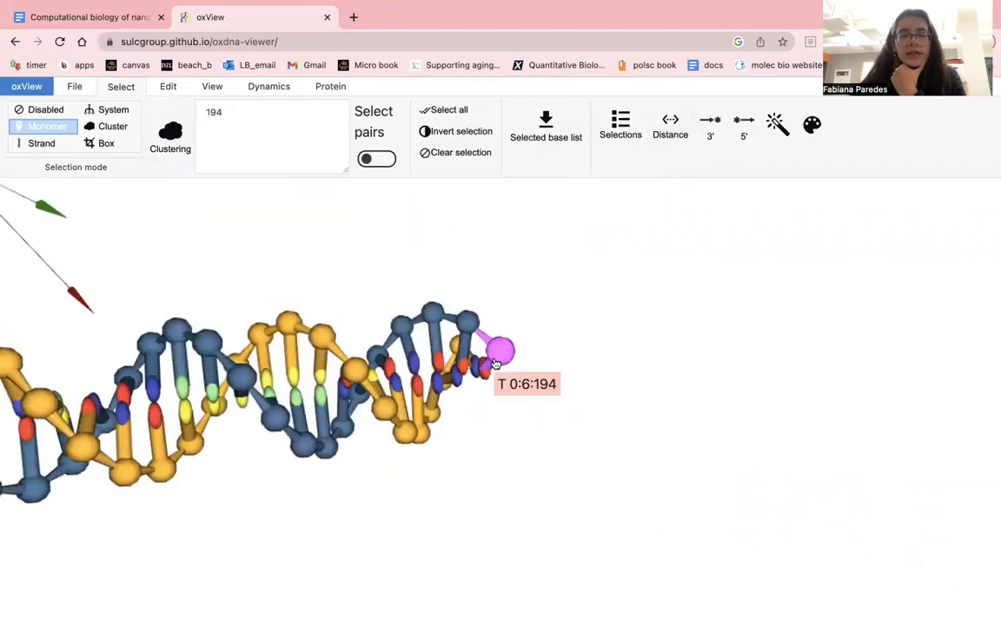
Extend the selected T base with the sequence AA as a single strand, with duplex mode off
left_click(169, 87)
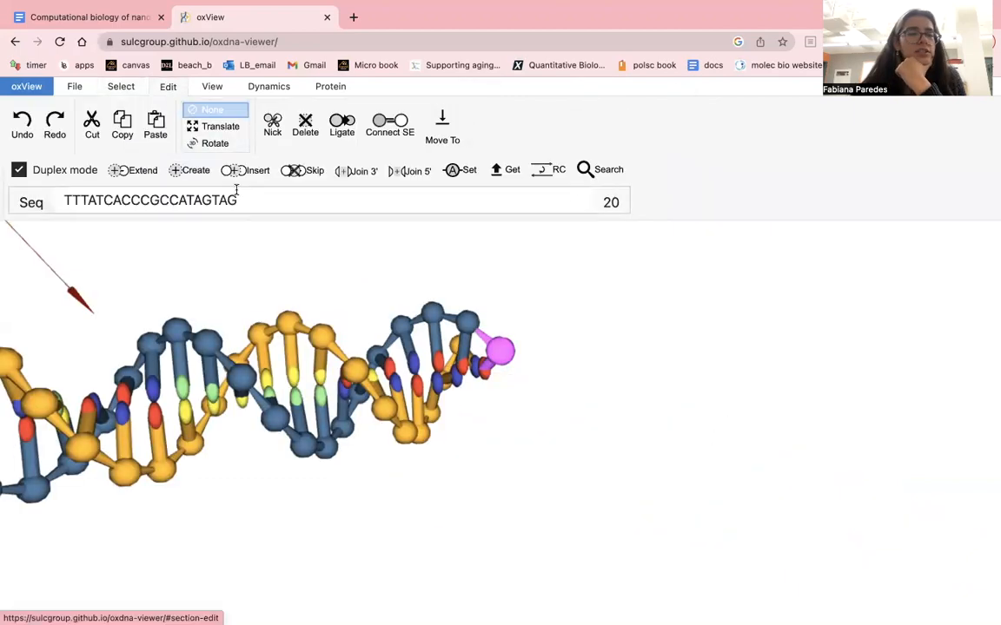
double_click(253, 206)
left_click(254, 207)
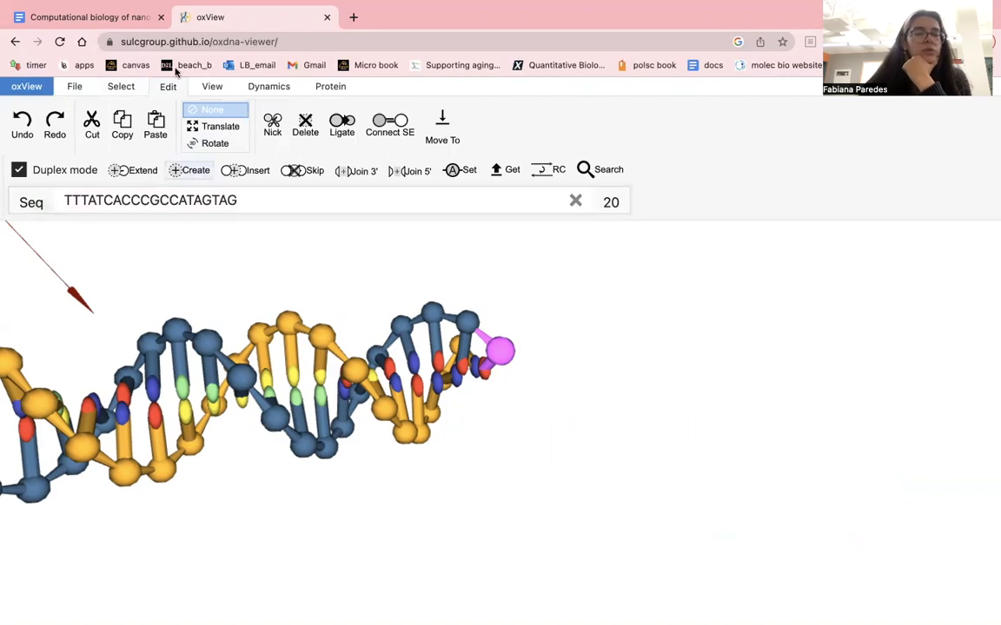
left_click(104, 16)
left_click_drag(457, 460, 504, 462)
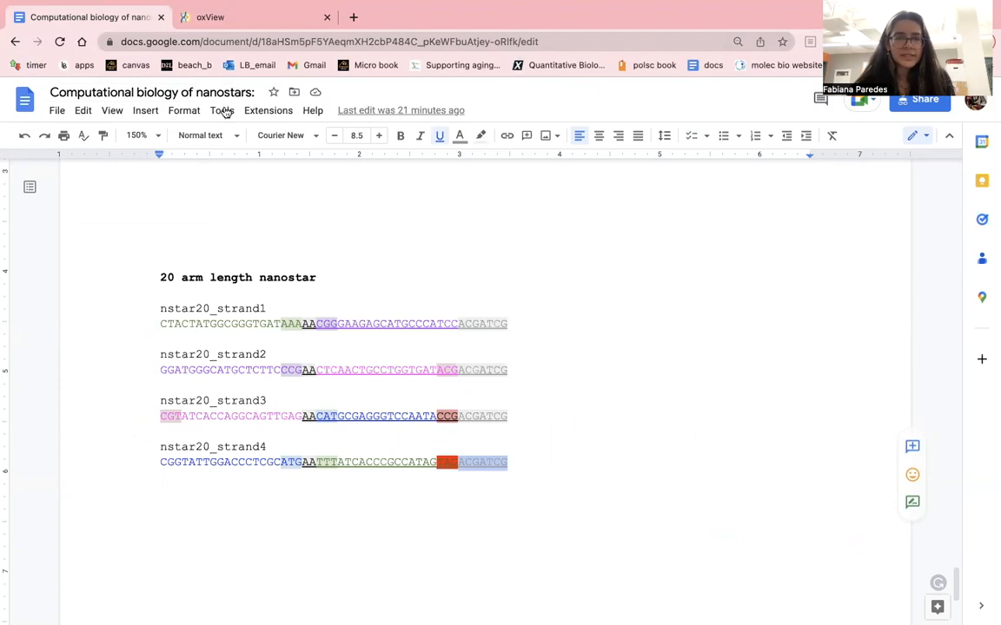
left_click(207, 22)
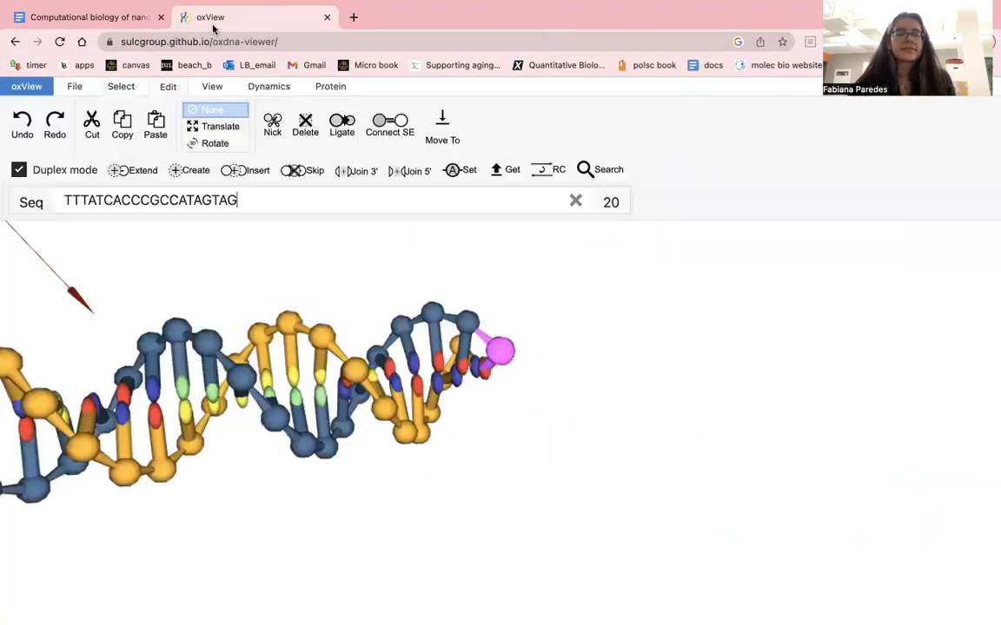
double_click(254, 192)
type("AA")
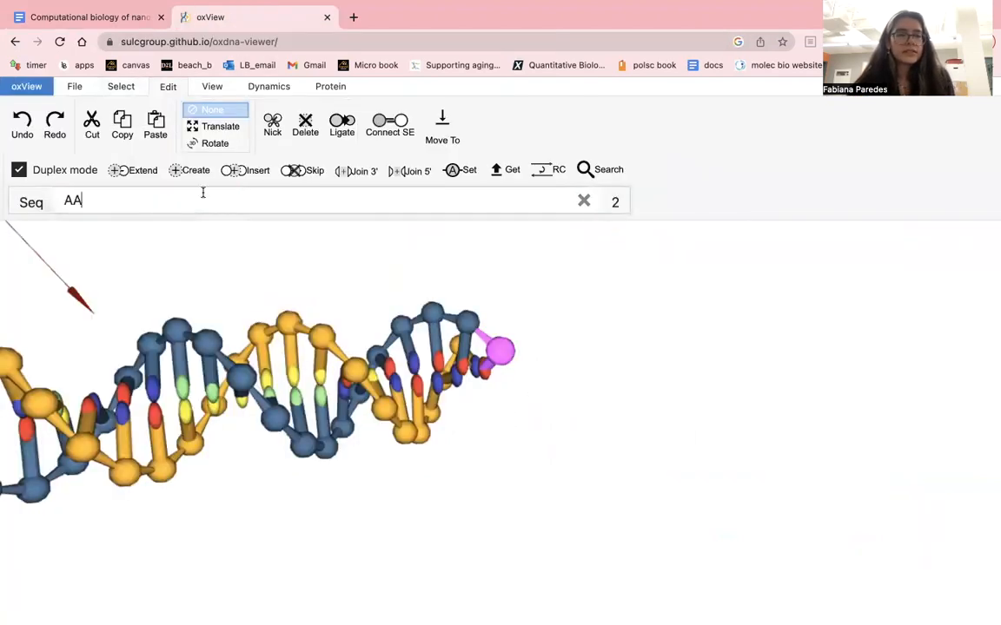
left_click(50, 173)
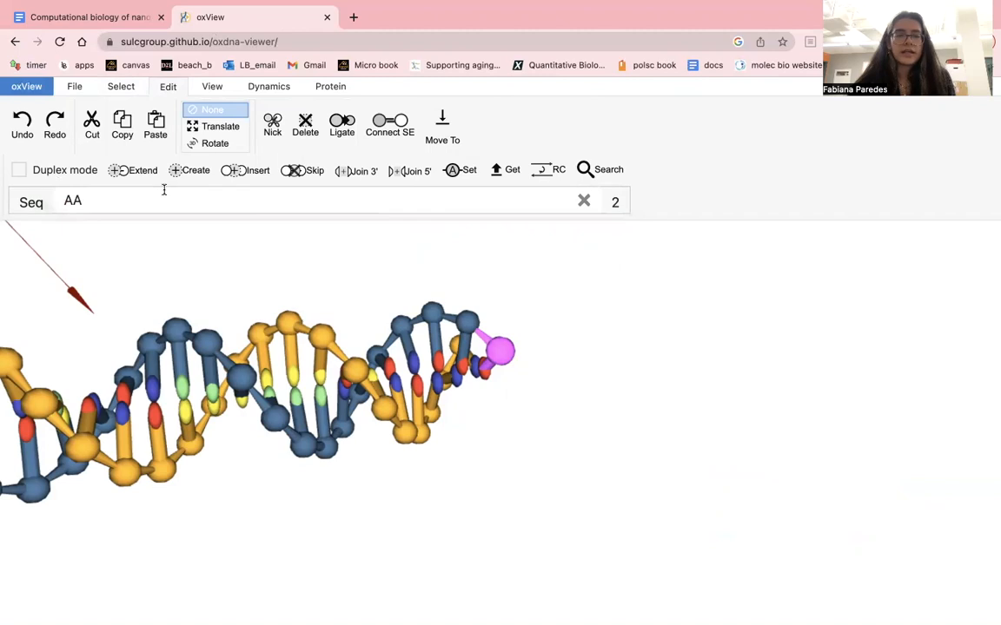
left_click(122, 170)
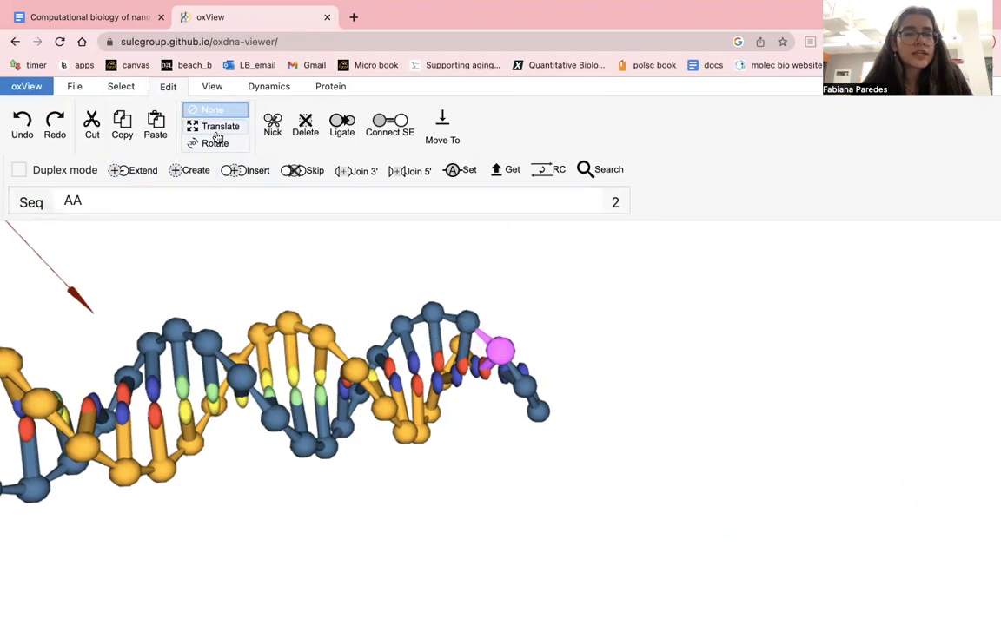
Select the G base at the same strand's opposite end and copy the ACGATCG ending of nstar20_strand4 from the document
left_click_drag(208, 266, 183, 299)
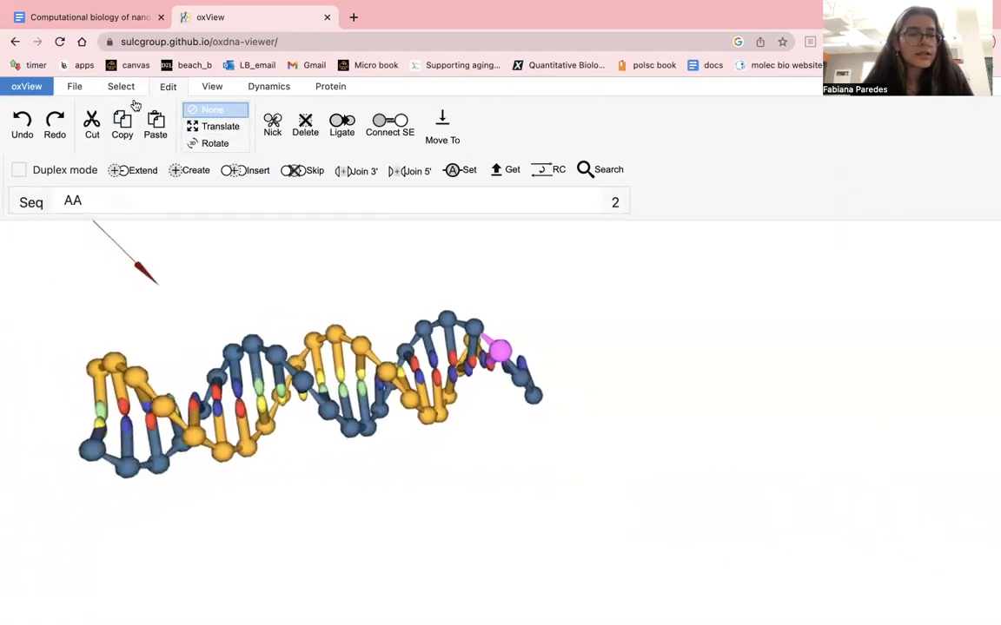
left_click(119, 87)
left_click(94, 450)
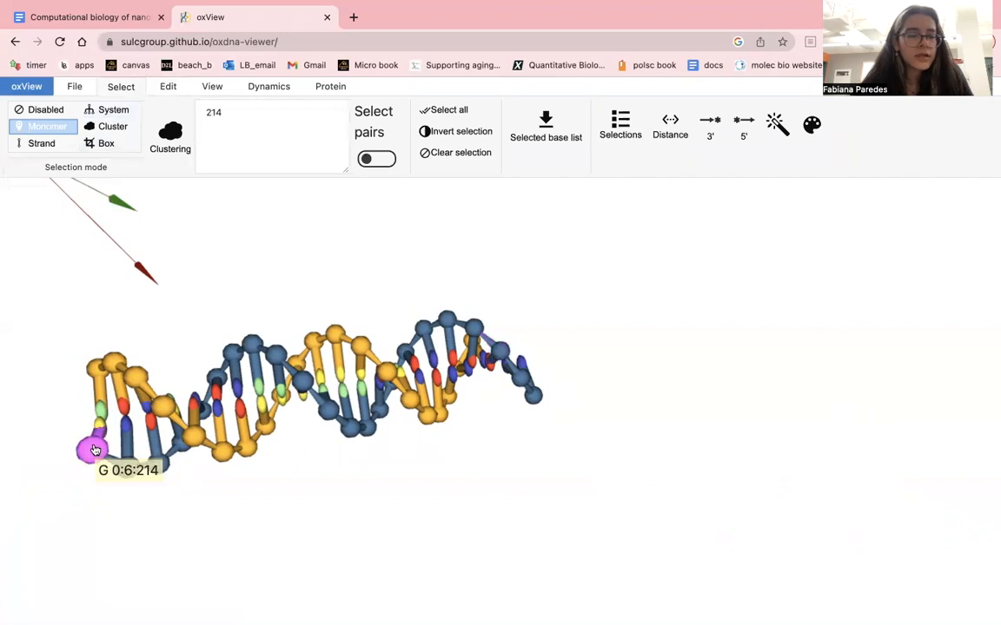
left_click(121, 15)
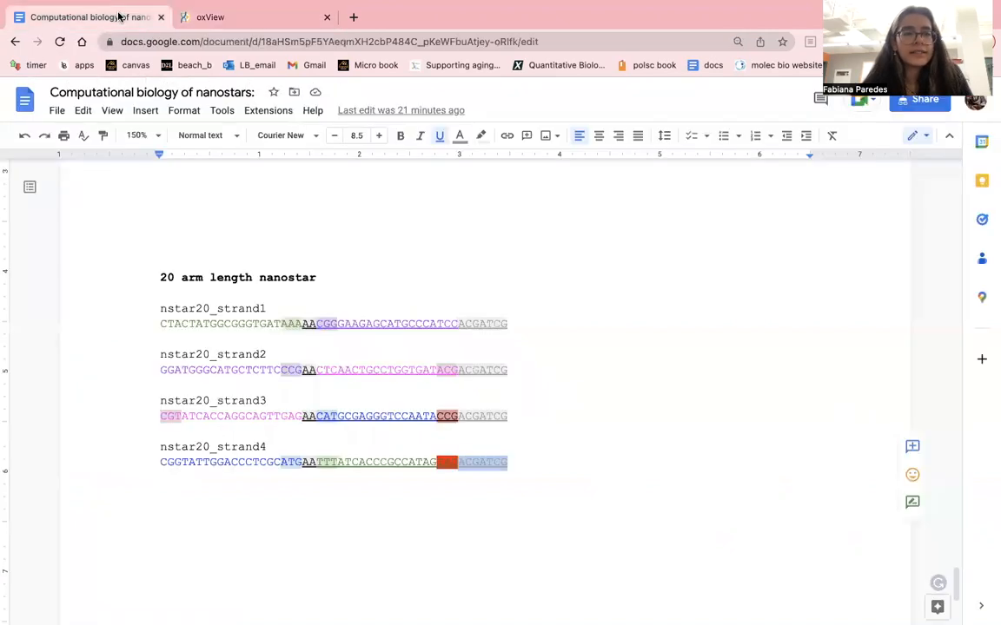
left_click(463, 466)
left_click_drag(456, 464, 511, 469)
key("super+c")
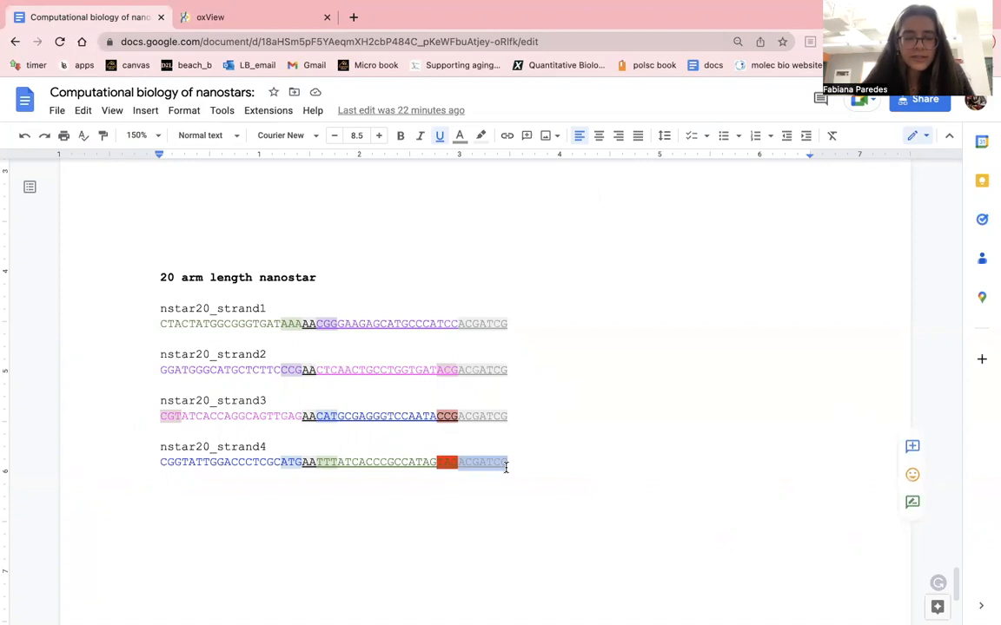
left_click(222, 18)
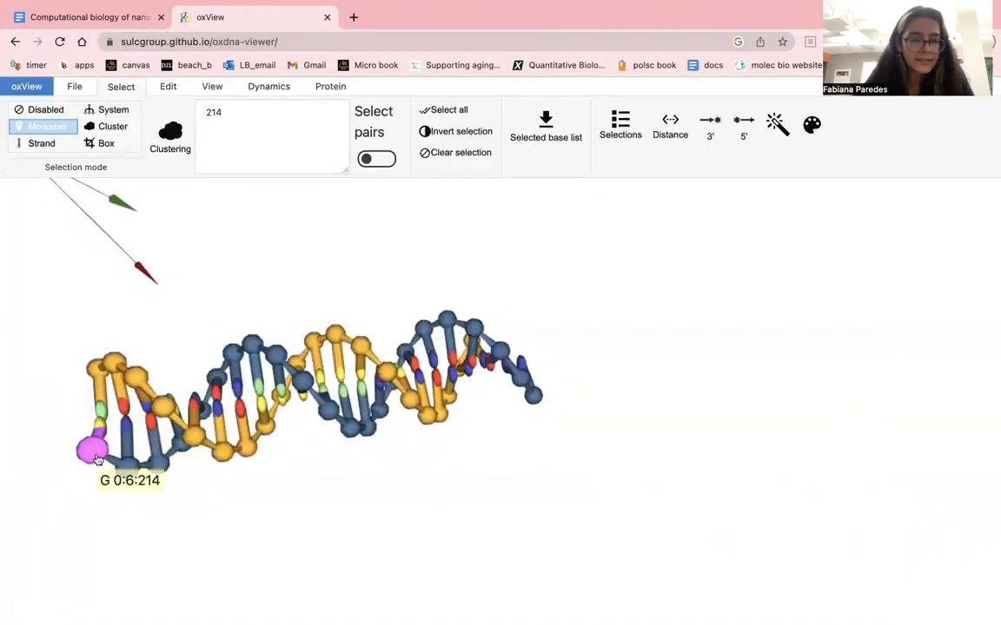
left_click(131, 16)
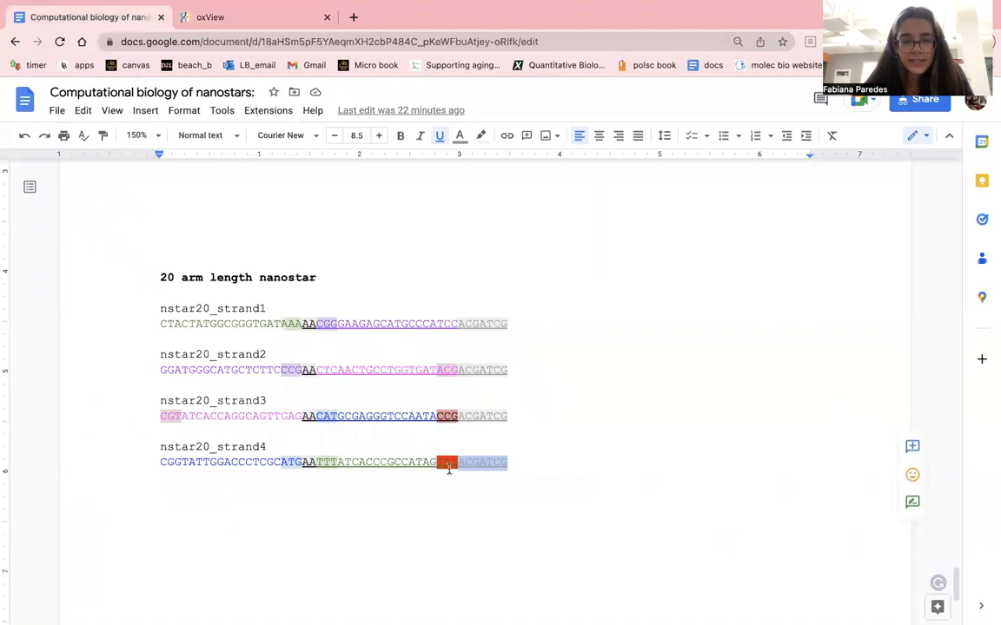
left_click(259, 21)
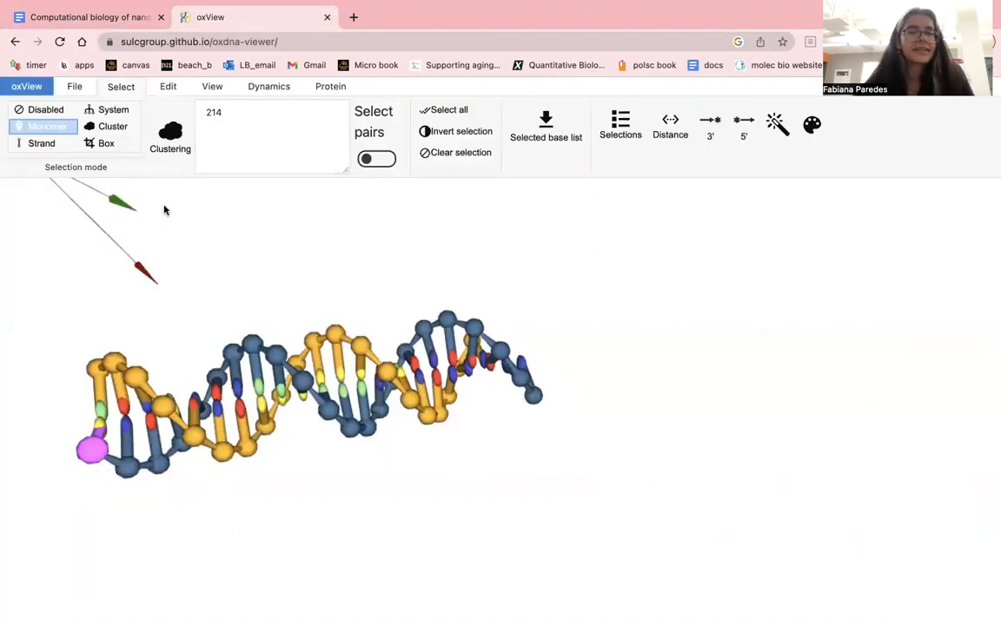
Extend the selected G base of the fourth duplex with the single-stranded sequence ACGATCG
left_click(163, 102)
left_click(202, 202)
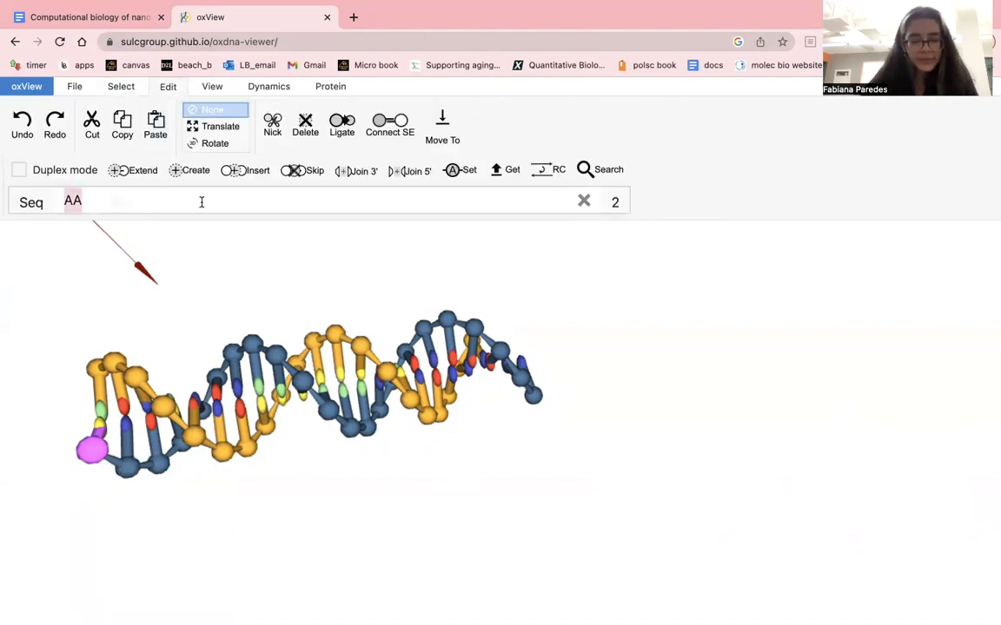
key("super+v")
left_click(146, 171)
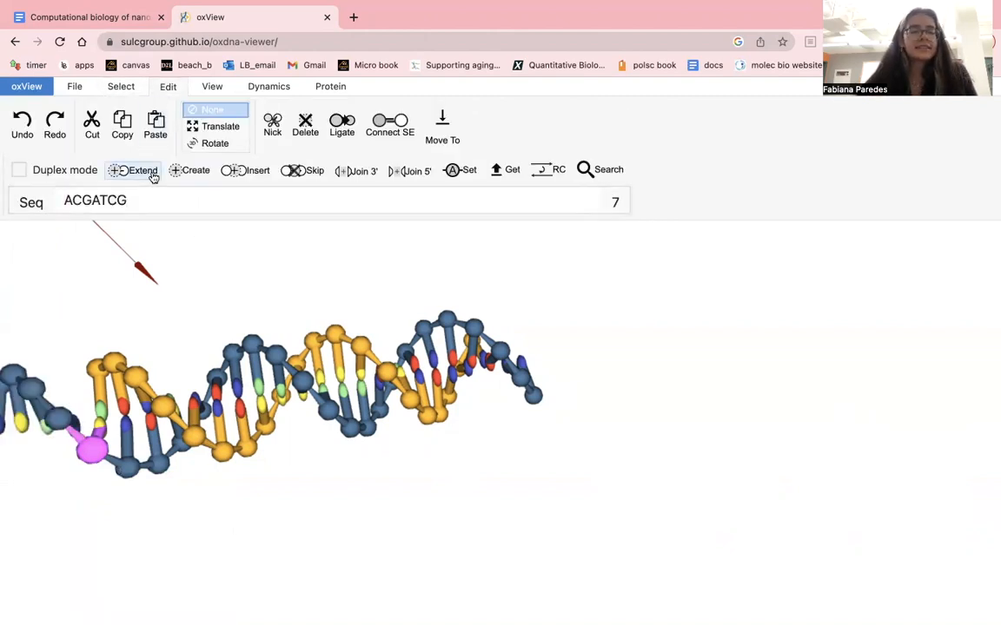
scroll(252, 263, "down", 10)
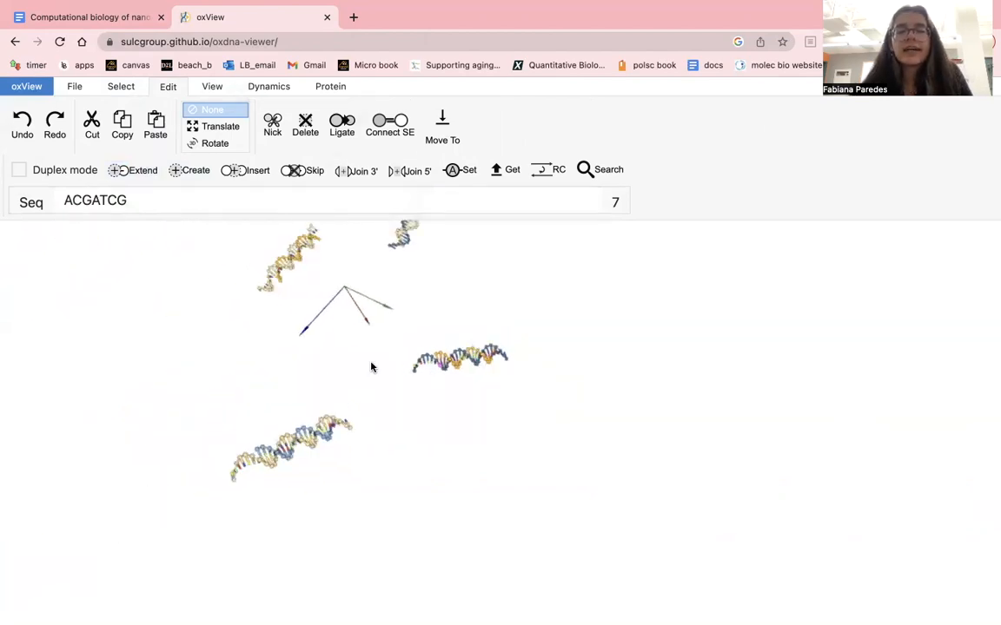
left_click(123, 89)
left_click(165, 86)
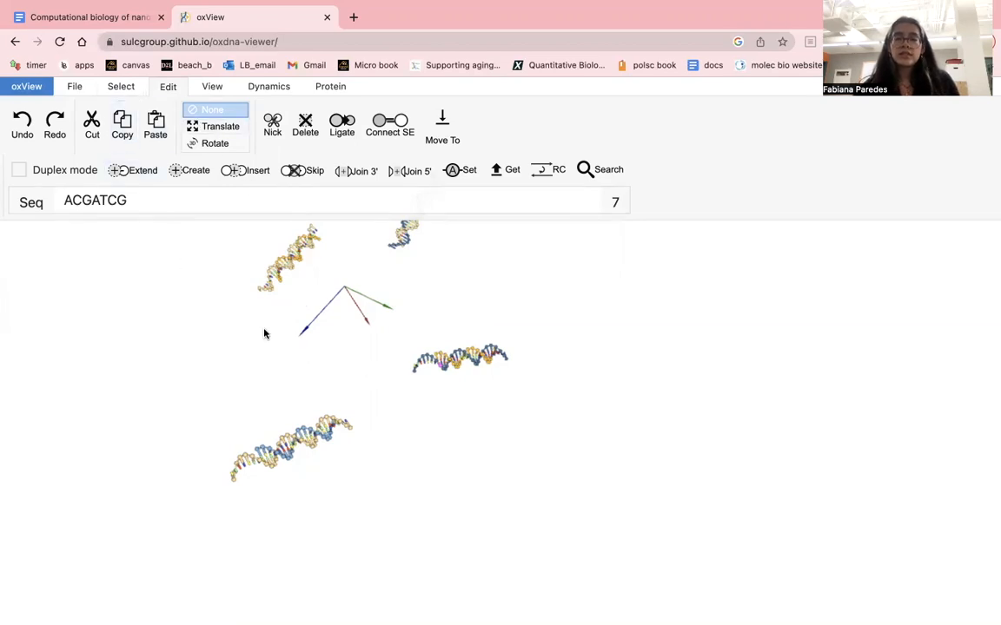
left_click(123, 88)
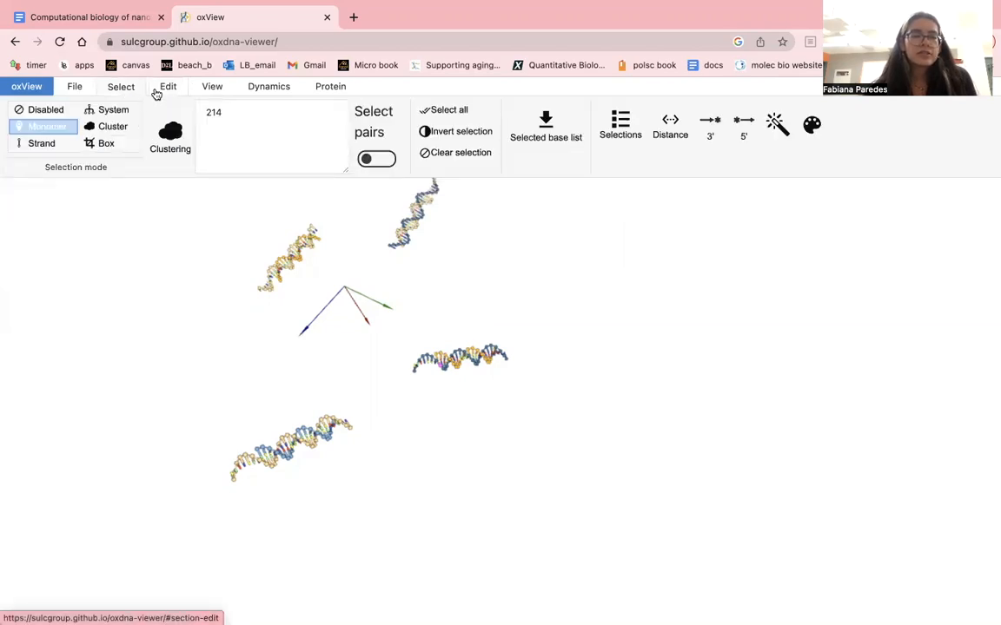
left_click(163, 89)
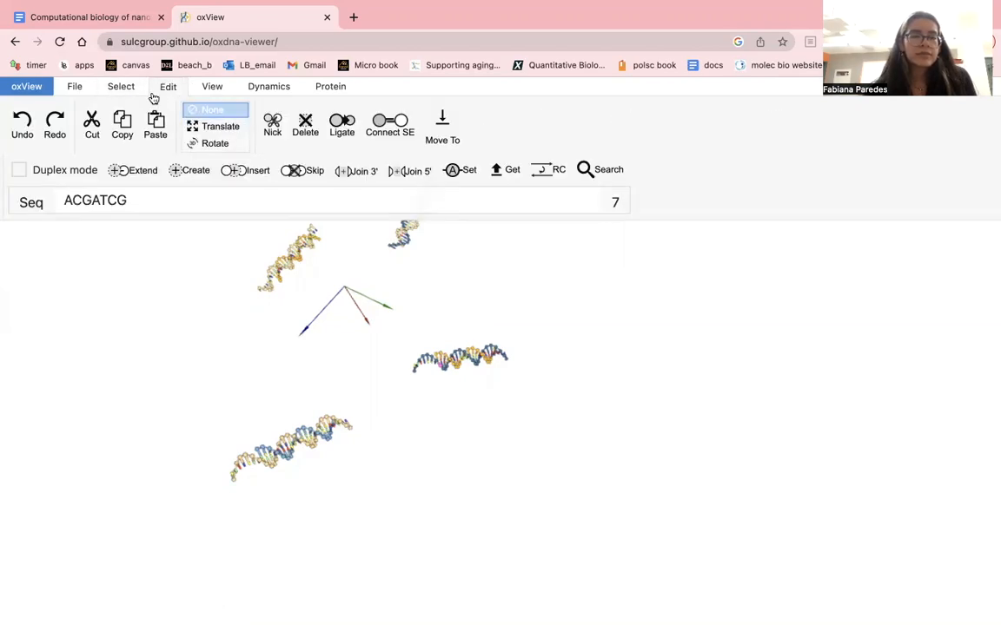
left_click(130, 65)
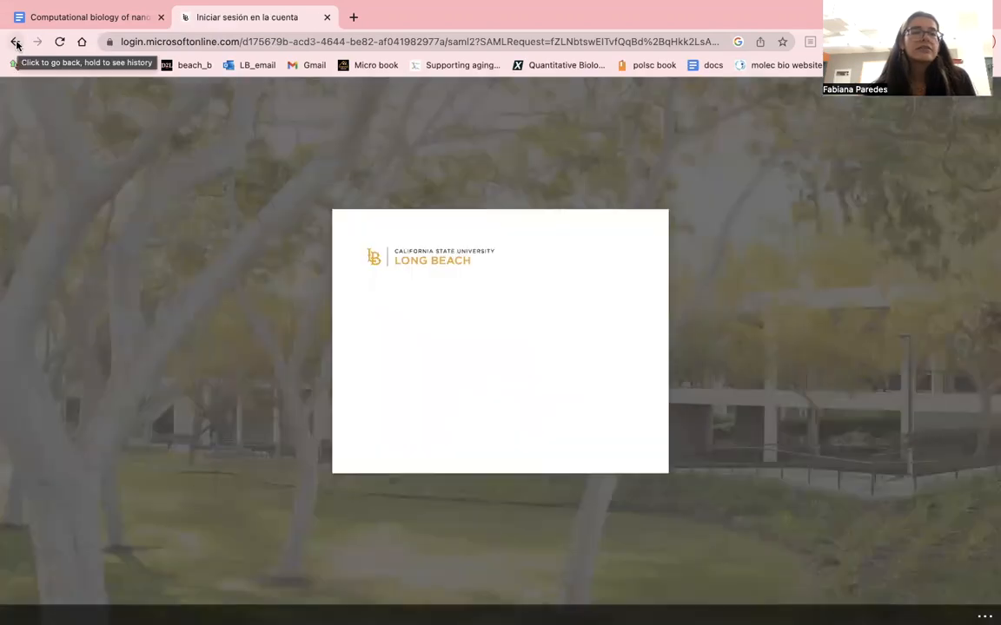
left_click(15, 43)
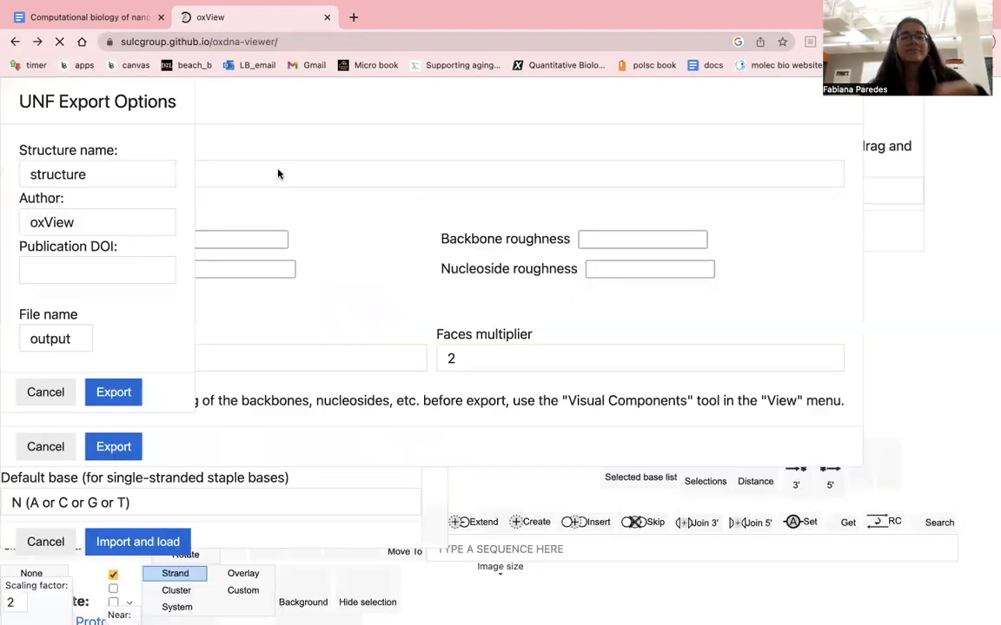